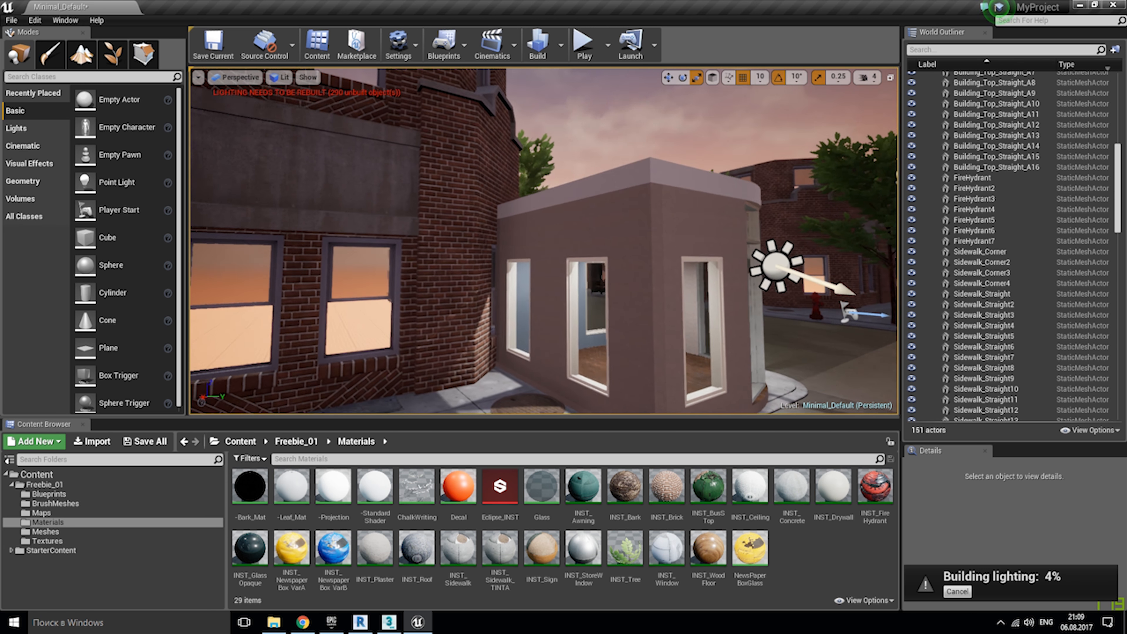
Look over the house placed in the Unreal scene, switch to Revit and examine the source house model from several sides.
right_drag(510, 241, 710, 240)
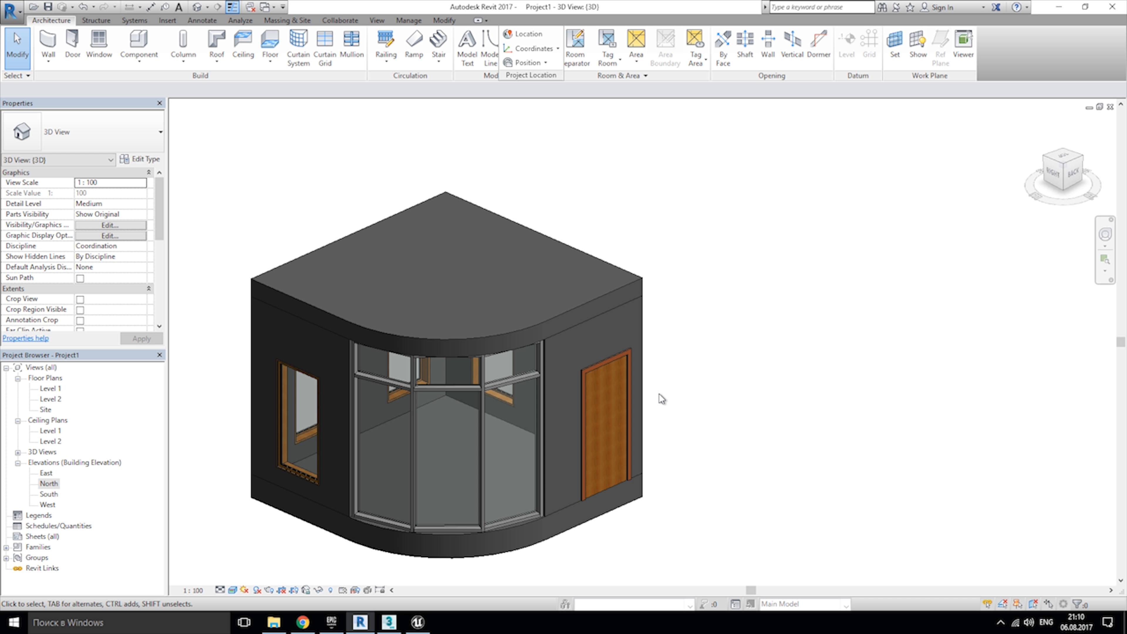
middle_drag(689, 385, 779, 374)
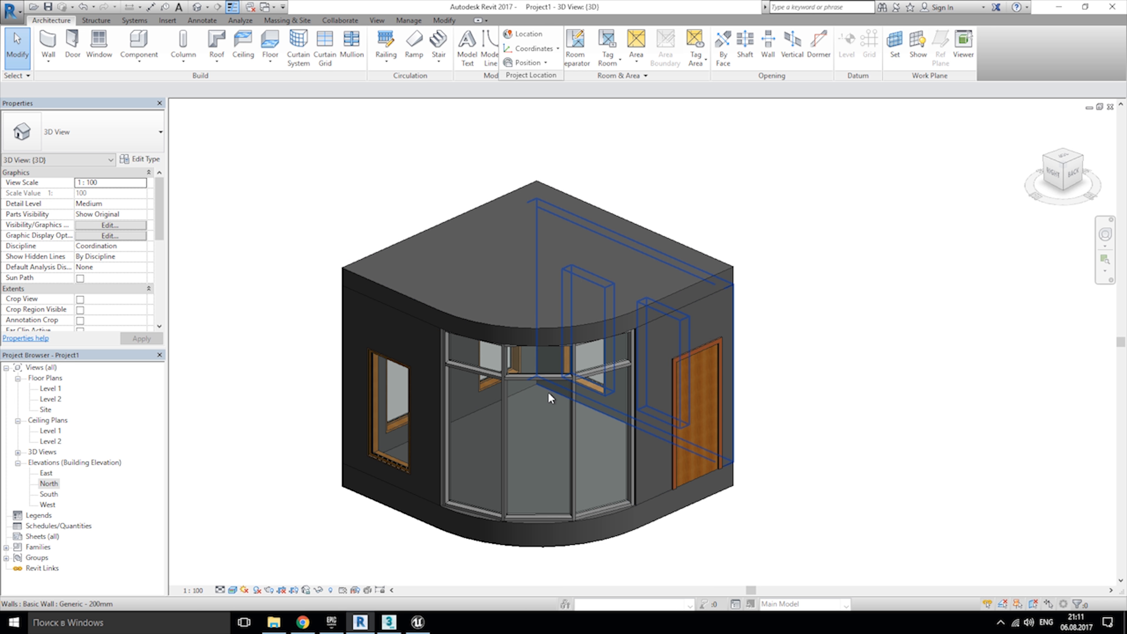
key(alt)
middle_drag(417, 421, 546, 418)
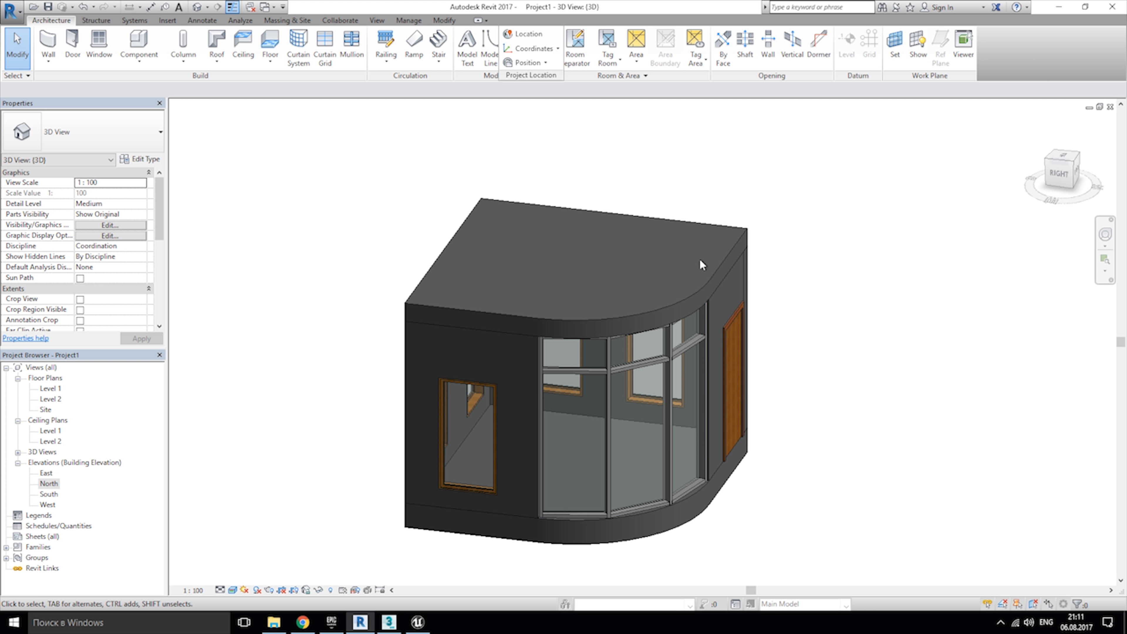
middle_drag(813, 402, 709, 409)
key(alt+shift)
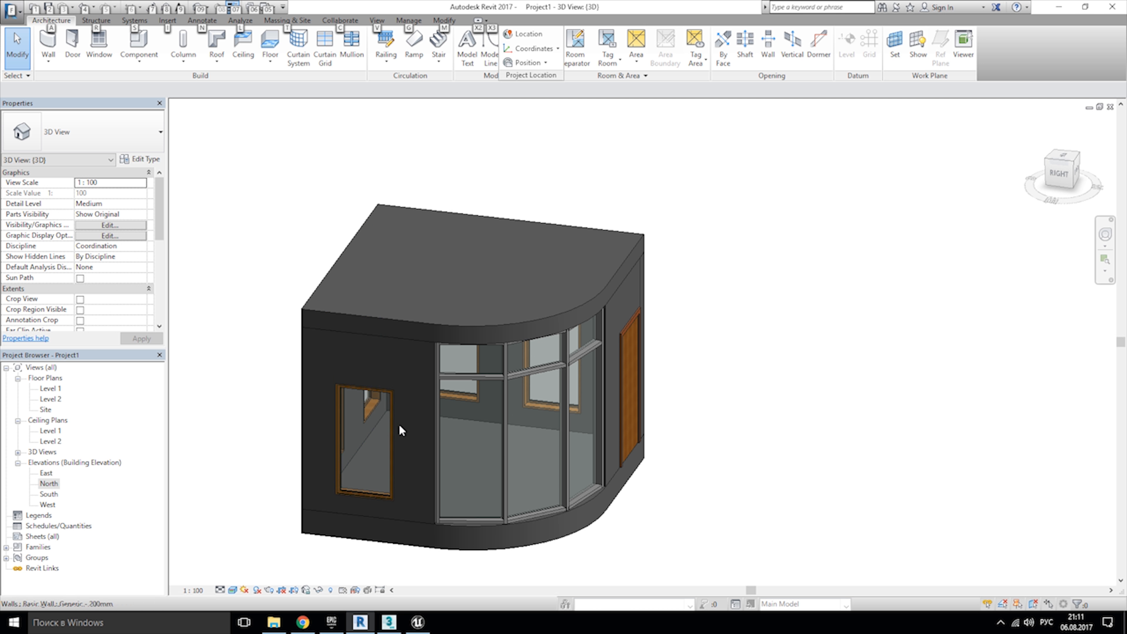
middle_drag(616, 506, 601, 440)
Inspect the roof and the floor slab of the Revit house by selecting each, and clear the selection.
click(501, 239)
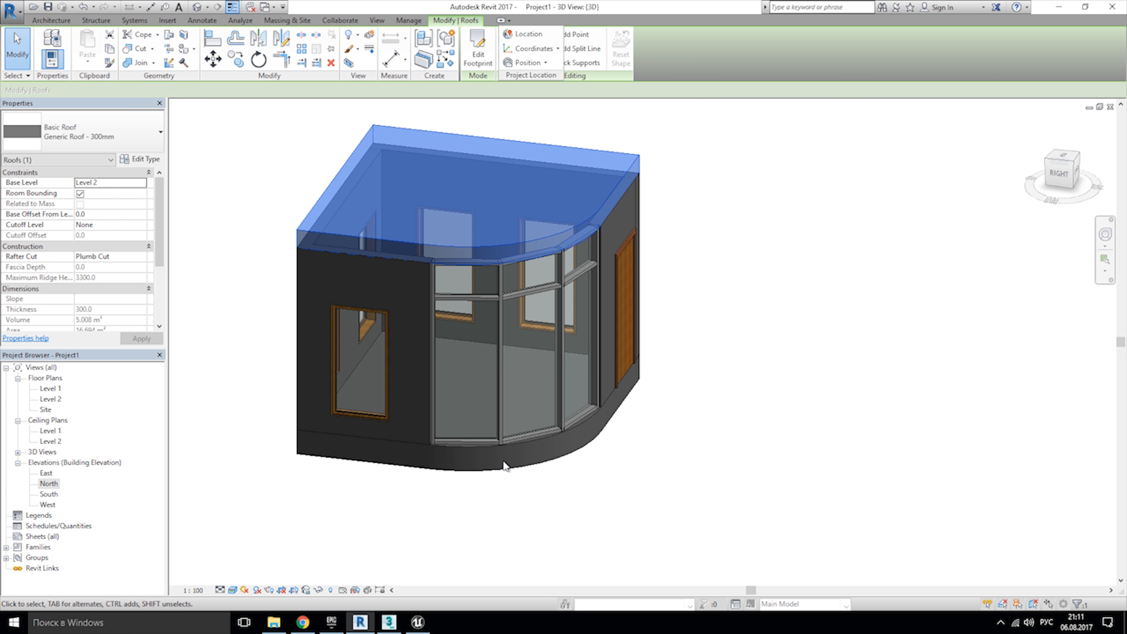
click(510, 444)
click(515, 471)
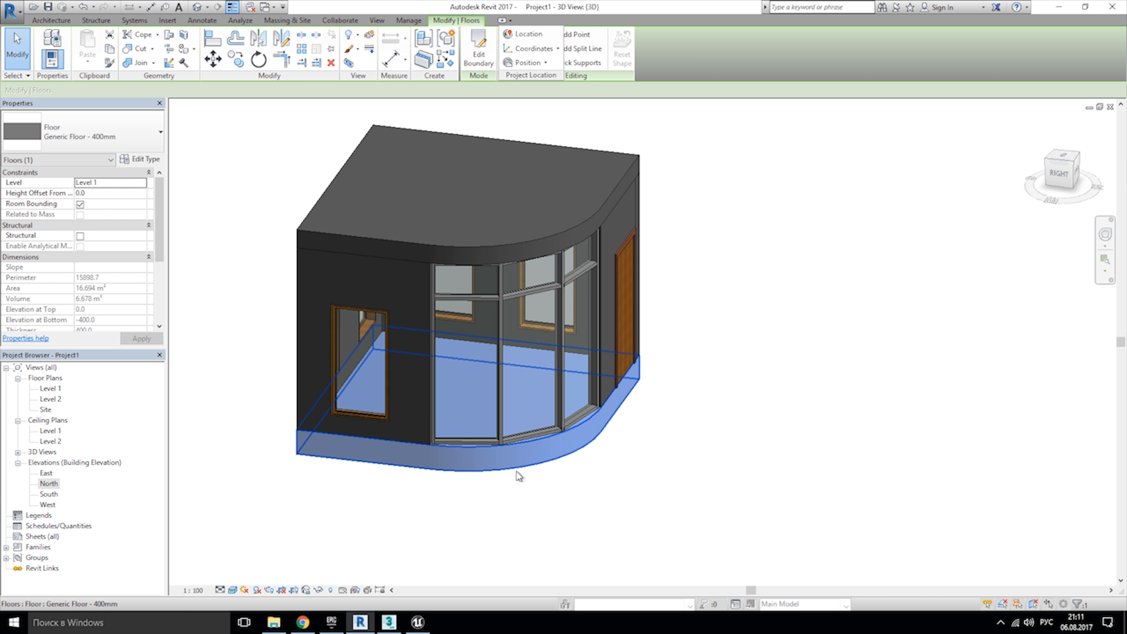
click(547, 234)
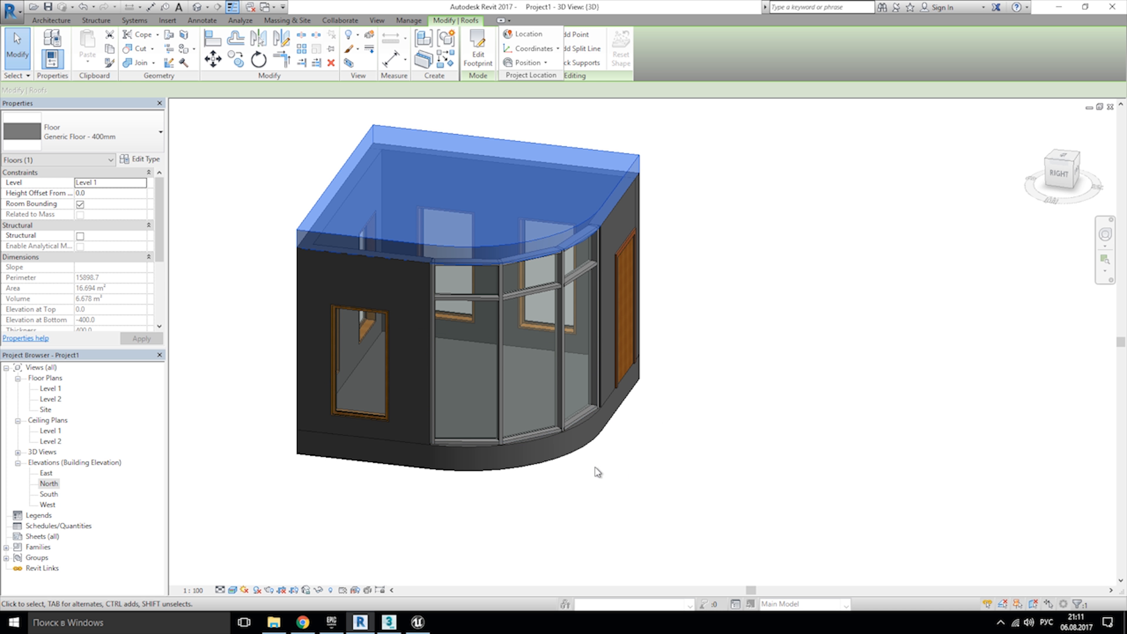
click(649, 460)
middle_drag(640, 450, 706, 492)
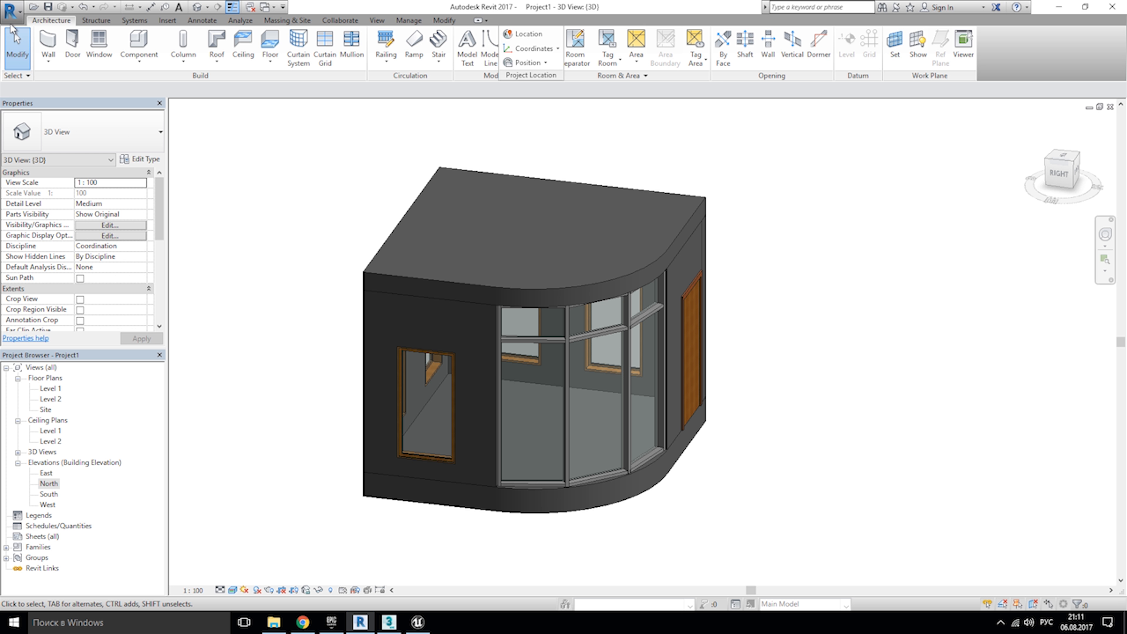
Export the 3D view to the desktop as an FBX file named "house 3".
click(12, 13)
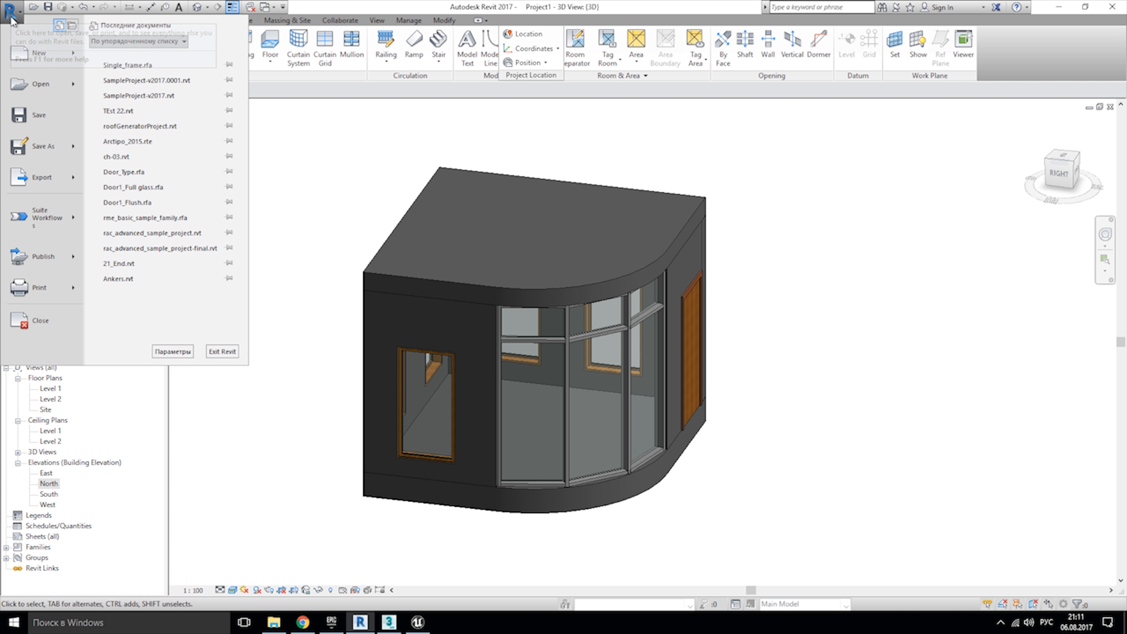
mouse_move(67, 179)
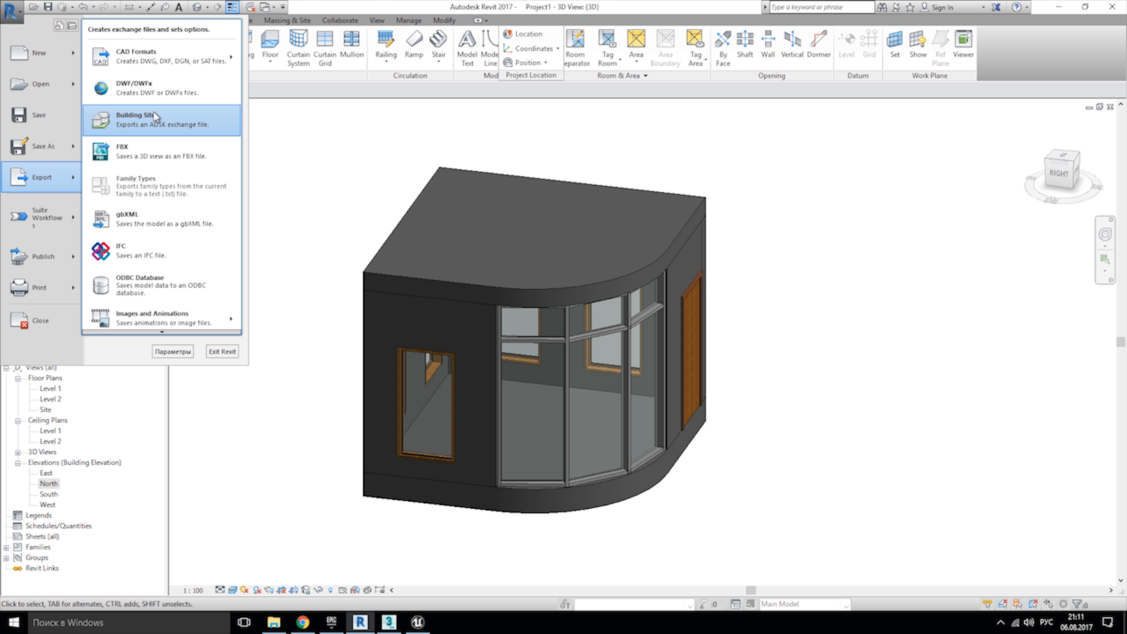
click(157, 155)
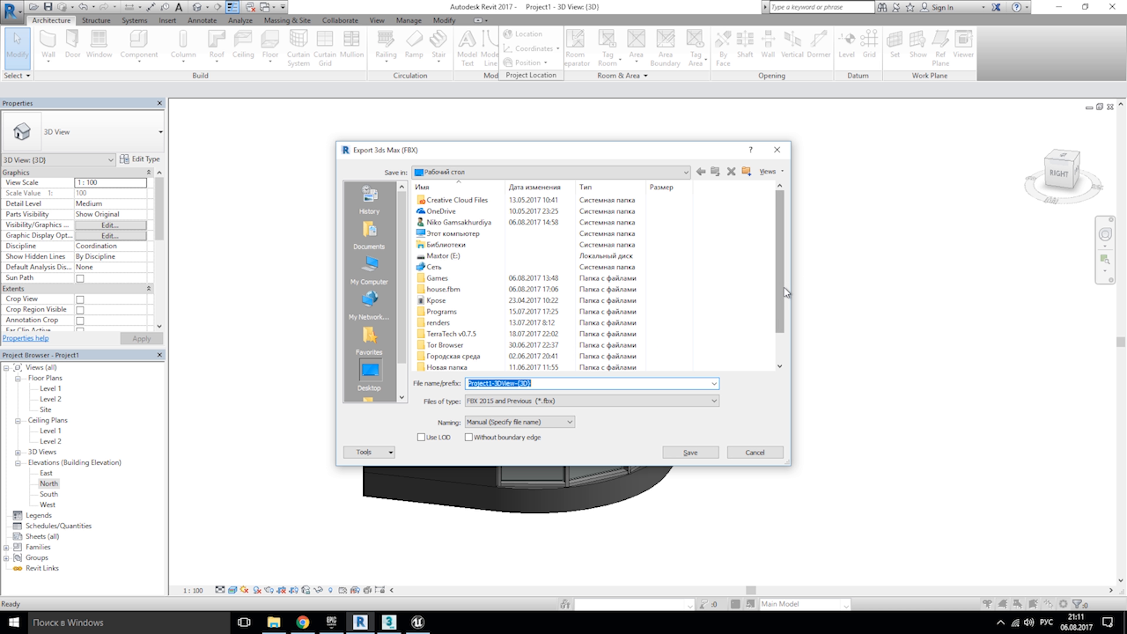
scroll(780, 276, down, 1)
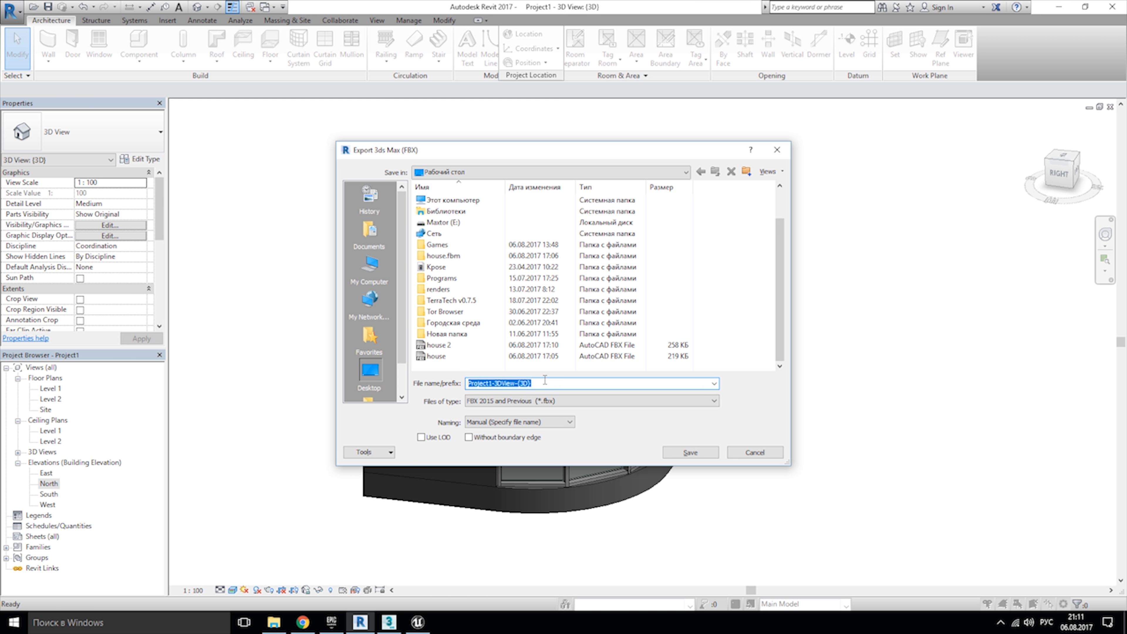
text(pщгы)
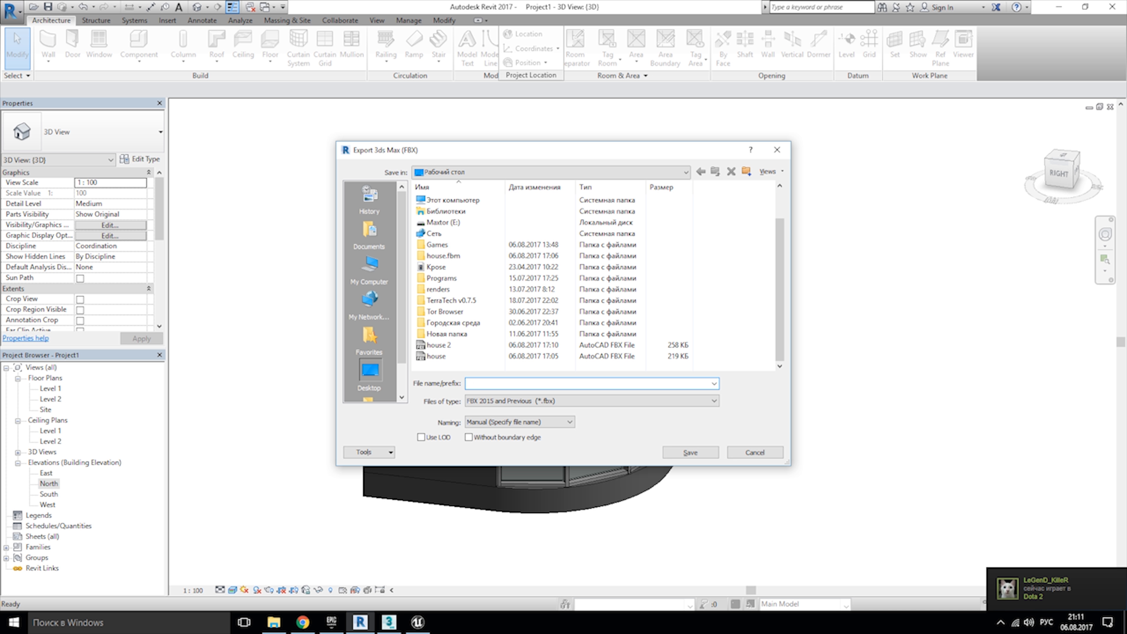
key(alt+shift)
text(house 3)
click(710, 454)
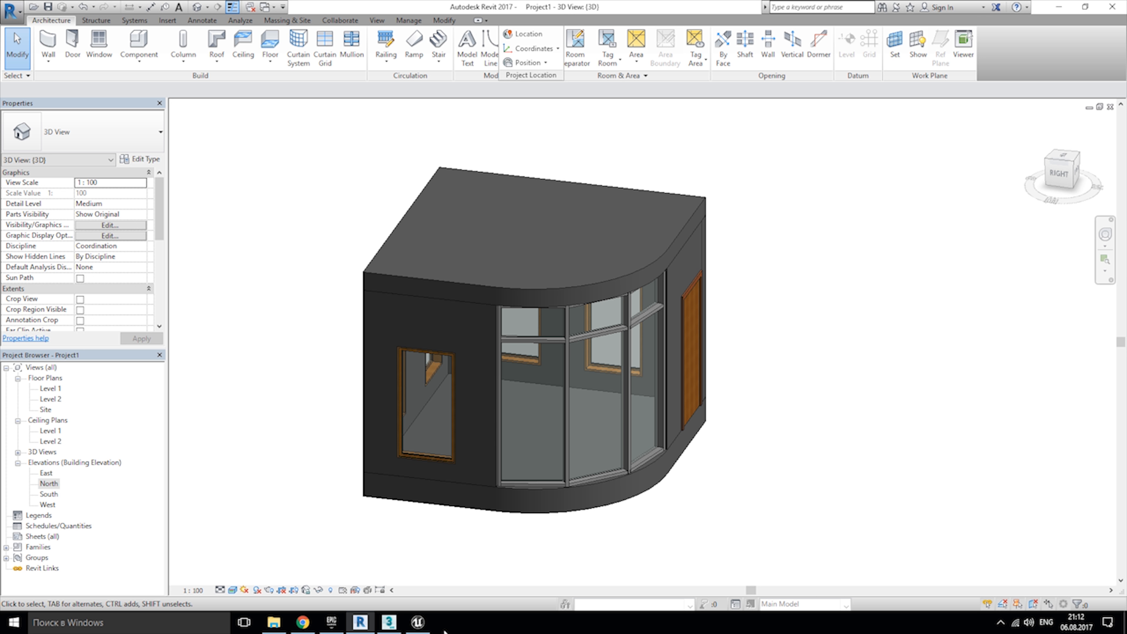
Switch to 3ds Max and replace the open window-frame scene with an empty one, discarding its unsaved changes.
click(398, 624)
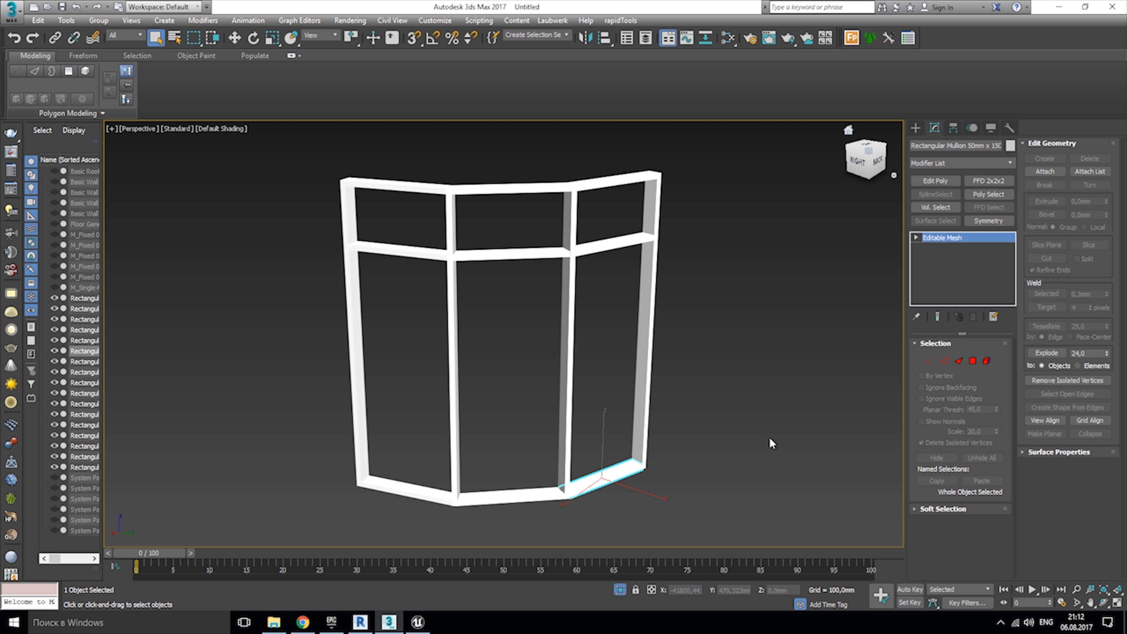
click(531, 272)
scroll(182, 124, down, 3)
click(6, 19)
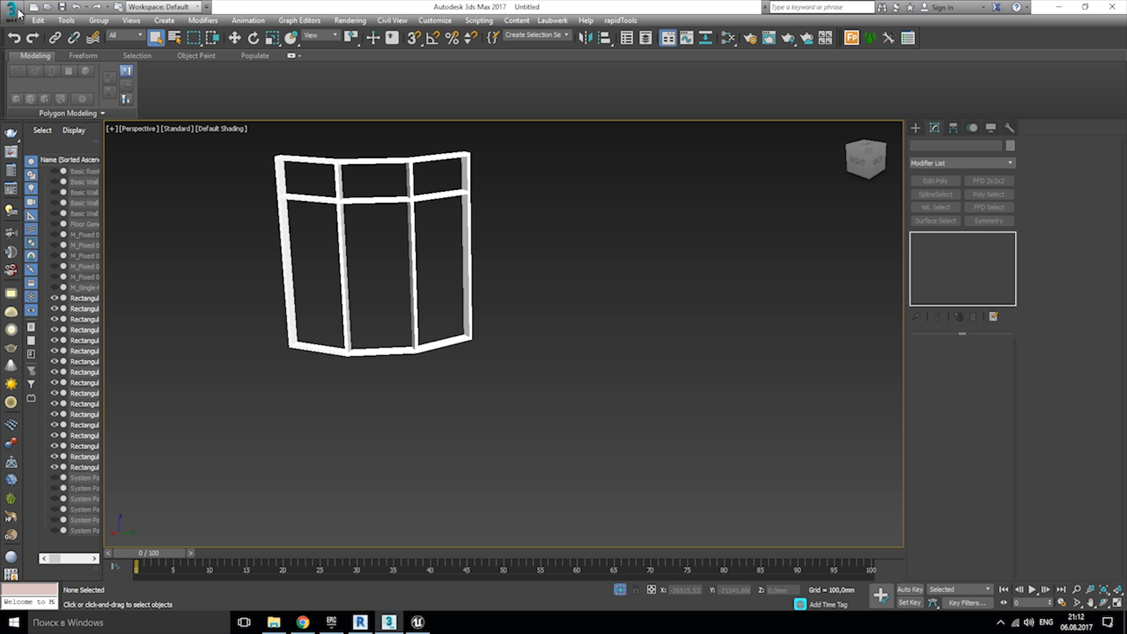
click(37, 39)
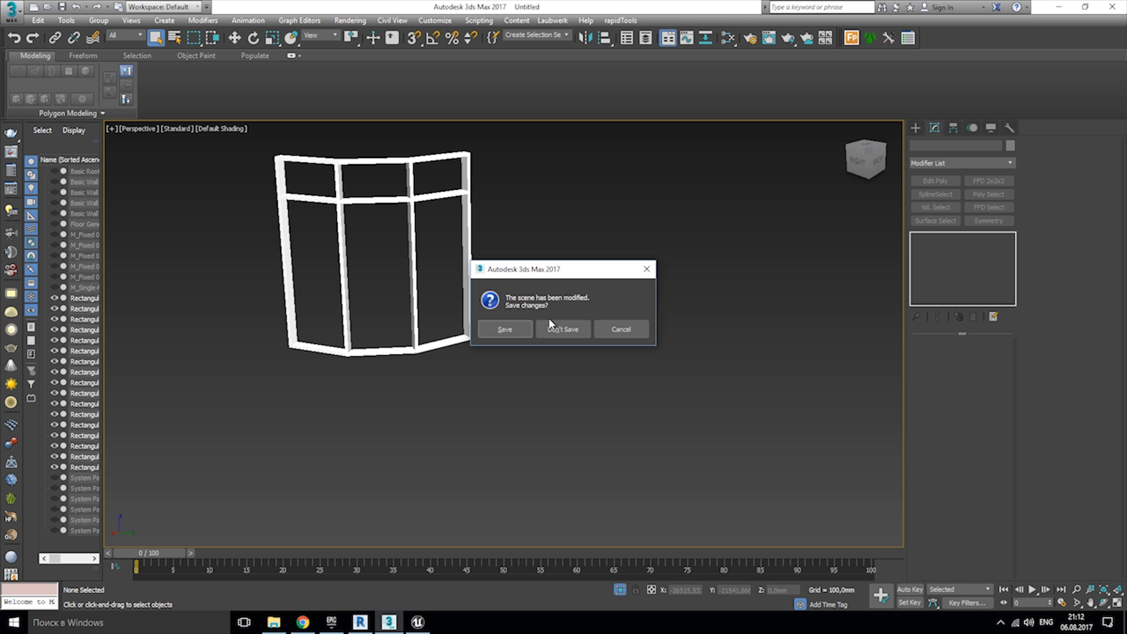
click(565, 328)
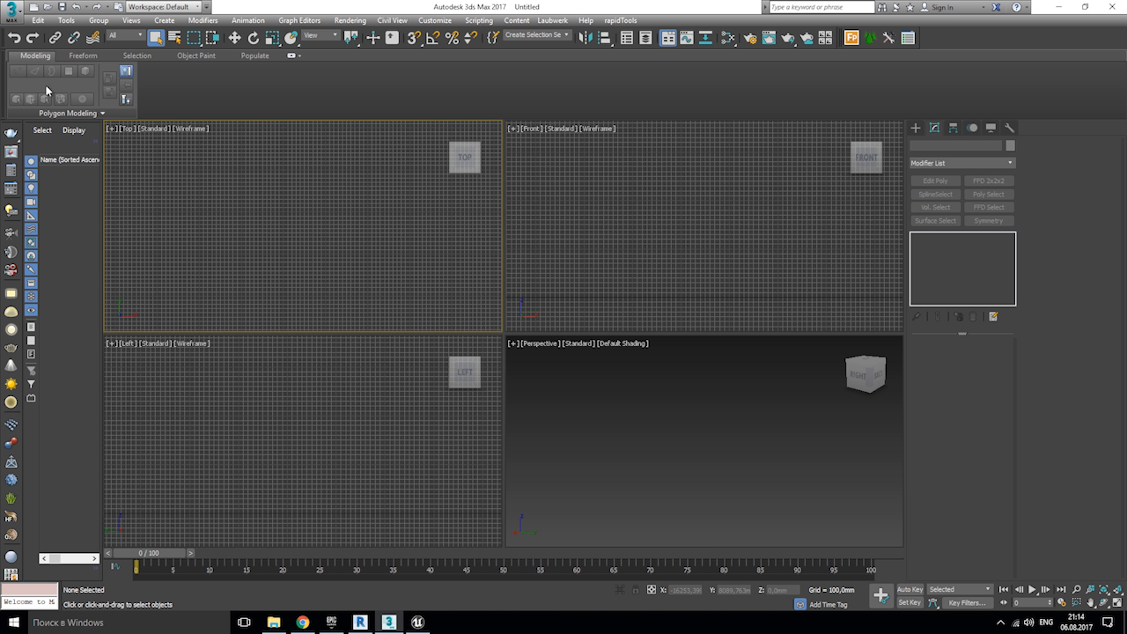
Choose the "house 3" FBX file from the desktop for import.
click(11, 10)
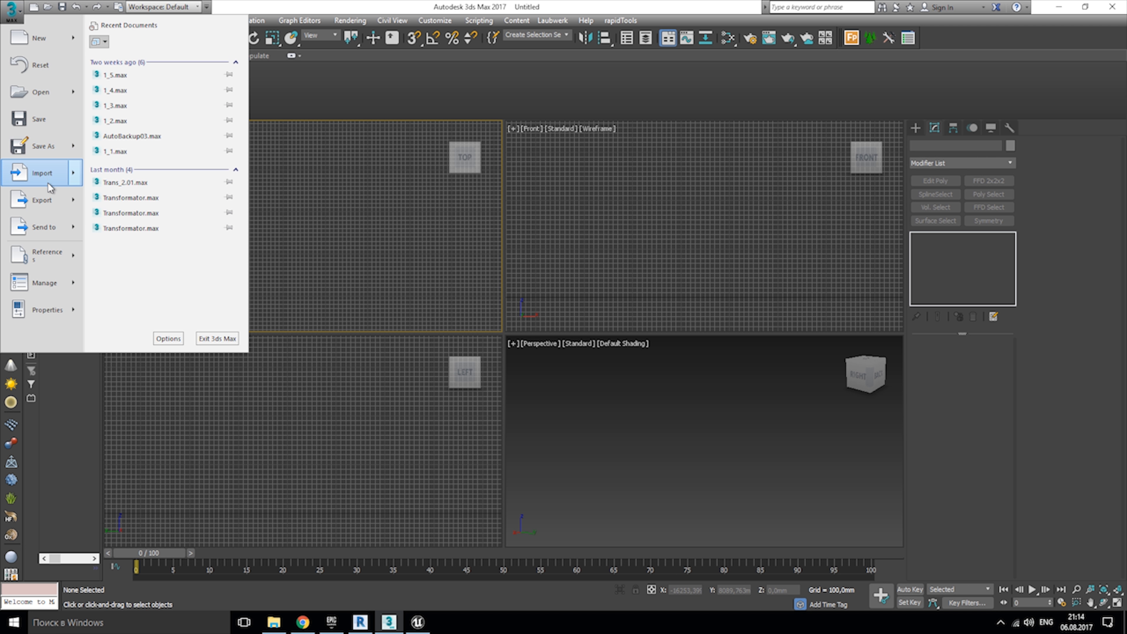
click(63, 177)
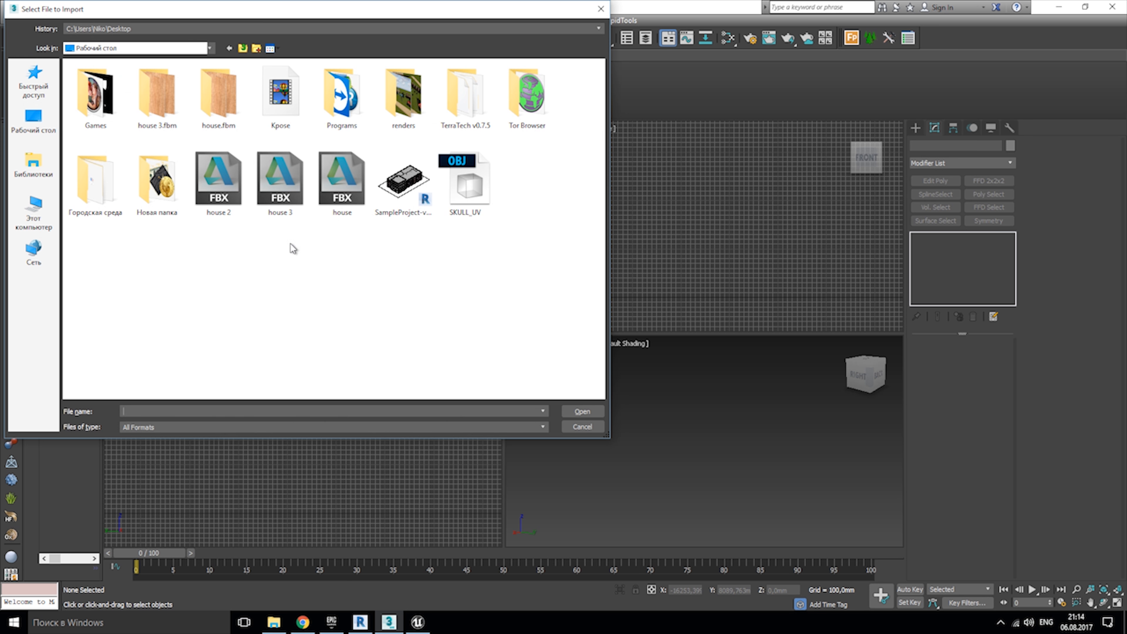
click(289, 215)
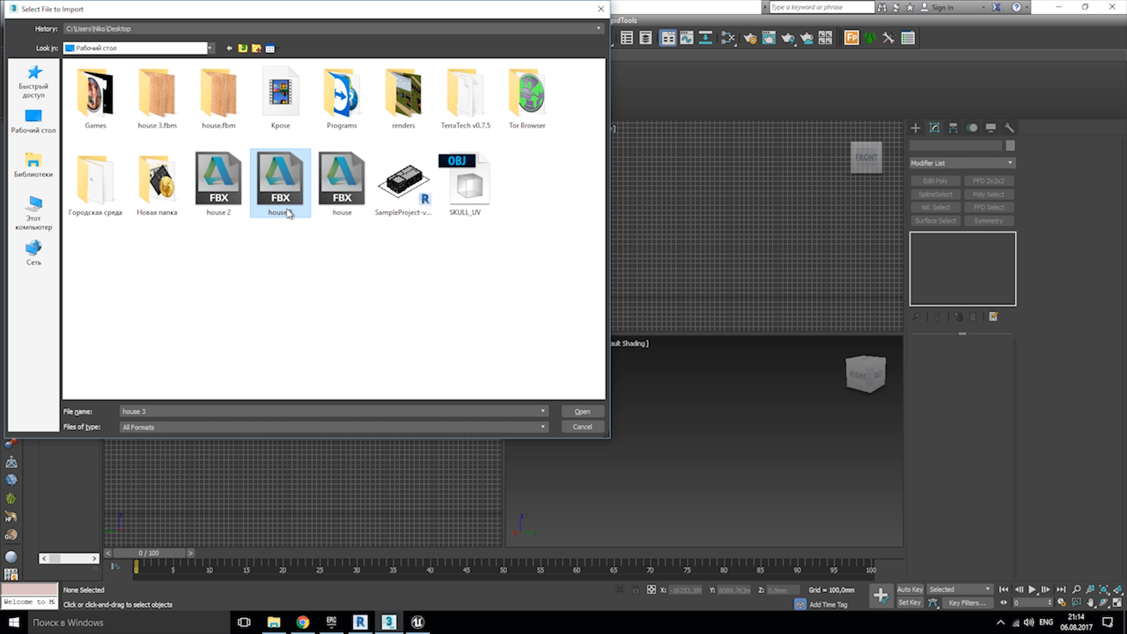
click(581, 411)
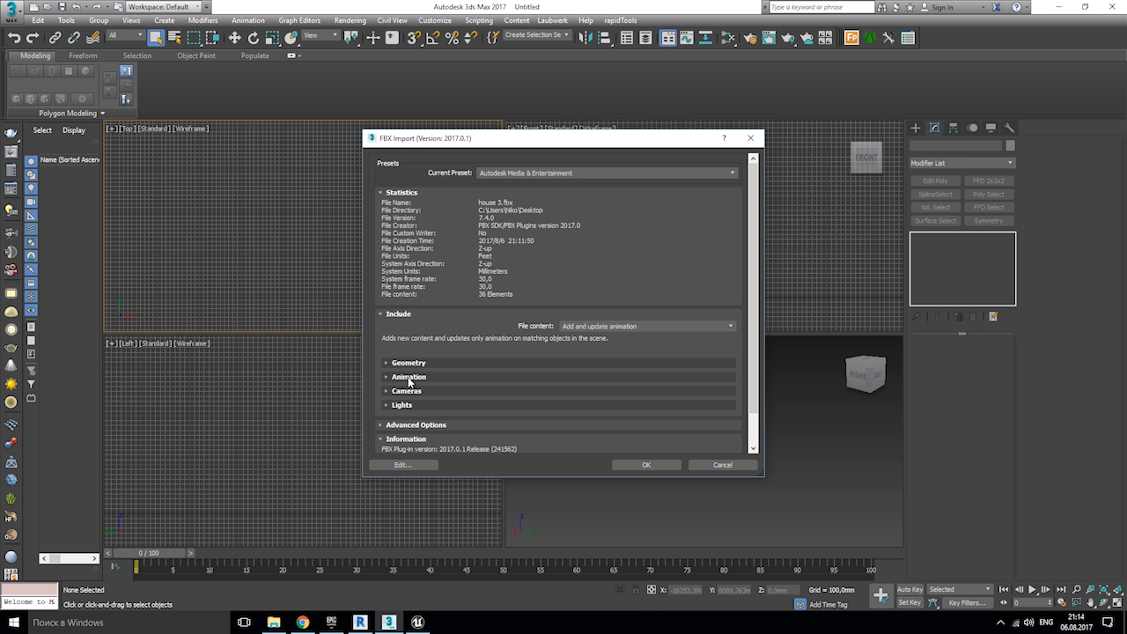
Exclude animation, cameras, lights and the global ambient color from the FBX import.
click(409, 377)
click(390, 388)
click(406, 377)
click(406, 392)
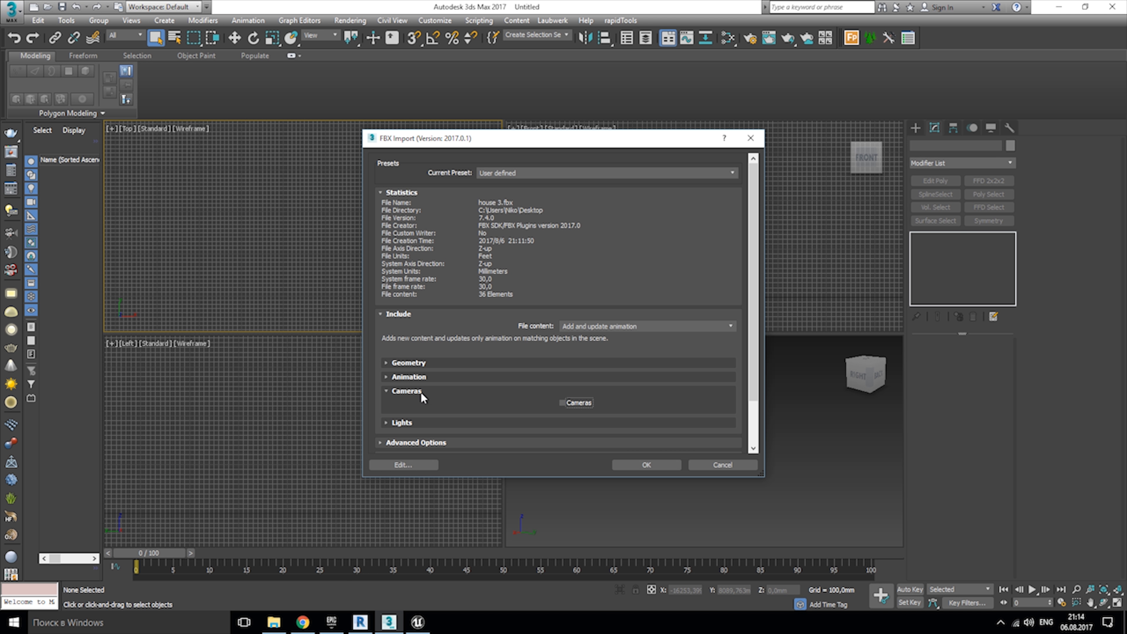
click(409, 392)
click(411, 406)
click(572, 420)
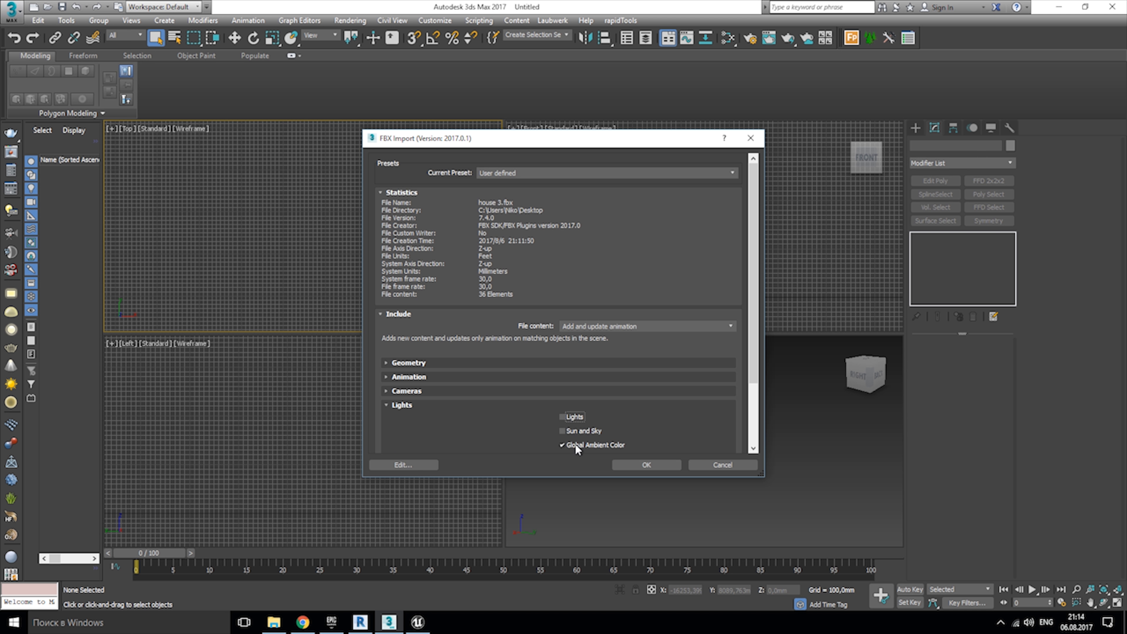
click(576, 445)
click(411, 407)
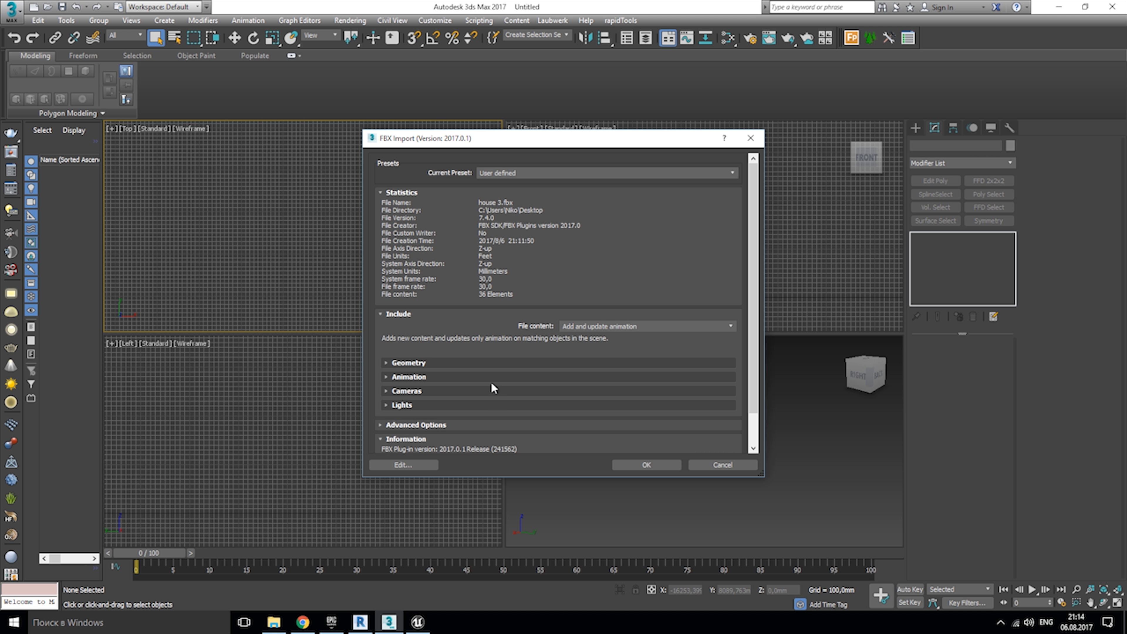
Expand the advanced import options to check them and import the house.
click(417, 425)
scroll(486, 423, down, 3)
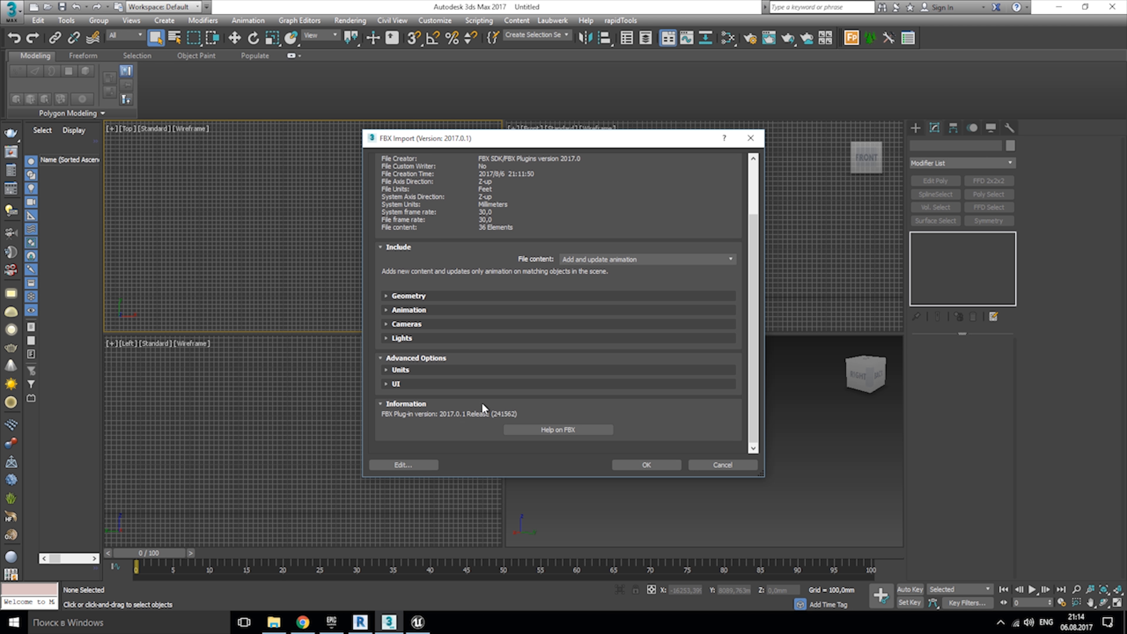
click(649, 465)
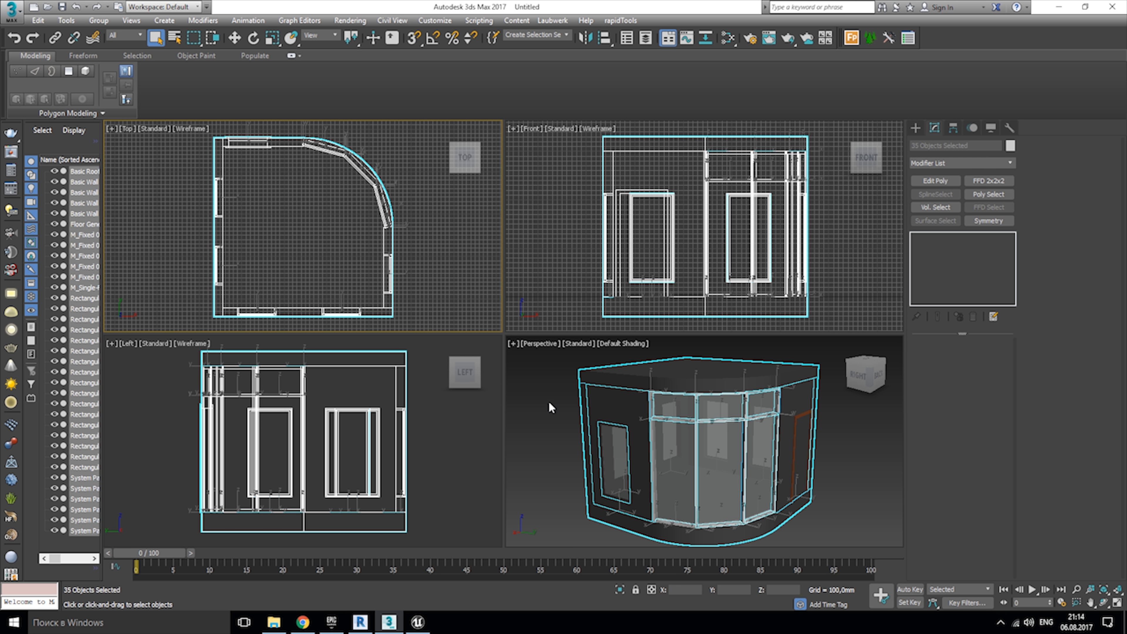
Deselect the imported objects and maximize the Perspective viewport on the curved glass front.
click(551, 408)
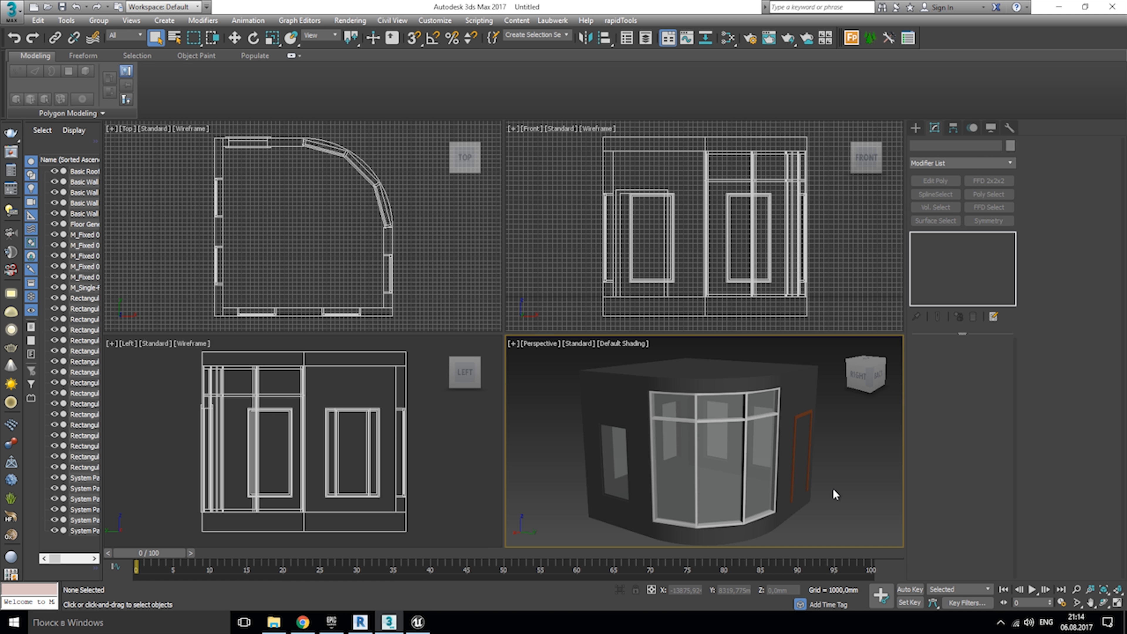
key(alt+w)
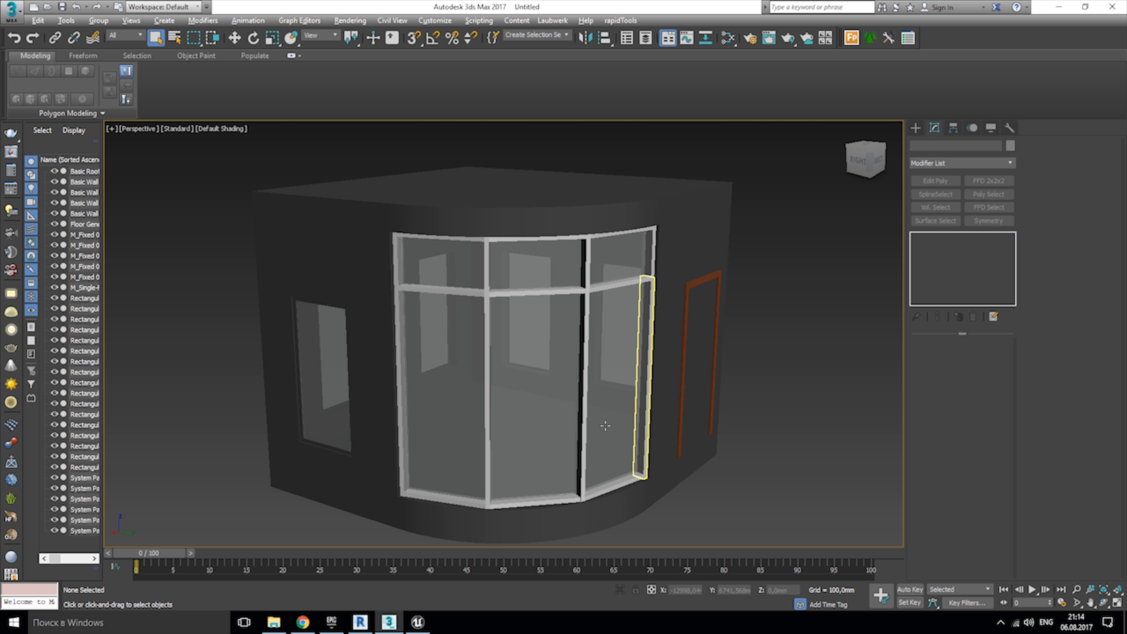
middle_drag(529, 425, 556, 375)
alt+middle_drag(426, 378, 463, 397)
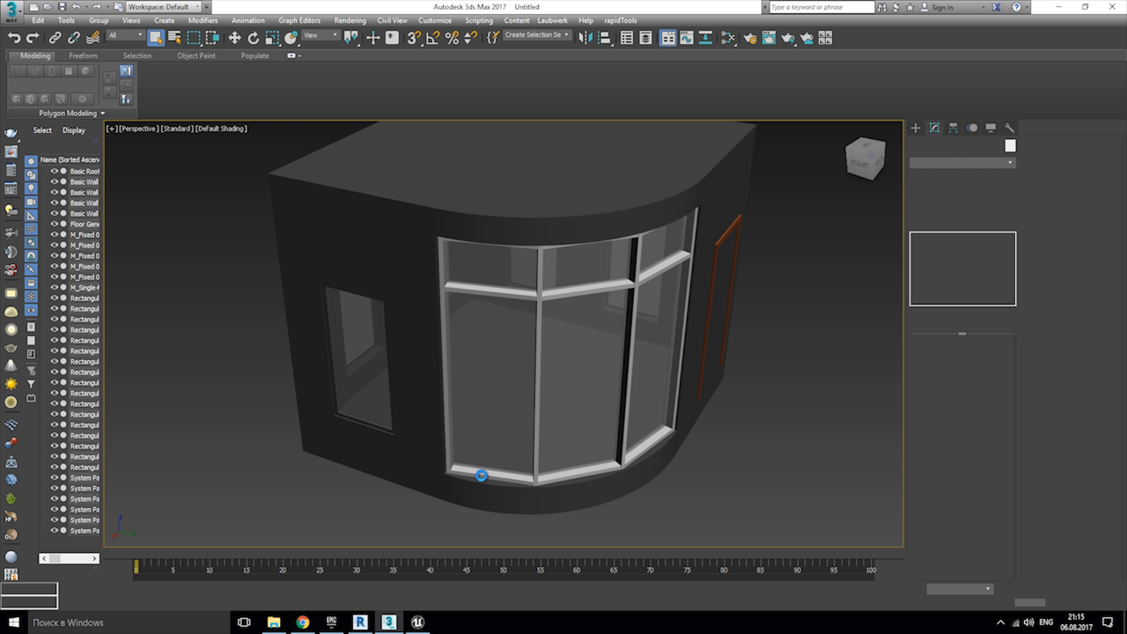
Pick a bottom mullion of the curved window and select all matching rectangular mullions with Select Similar.
click(465, 477)
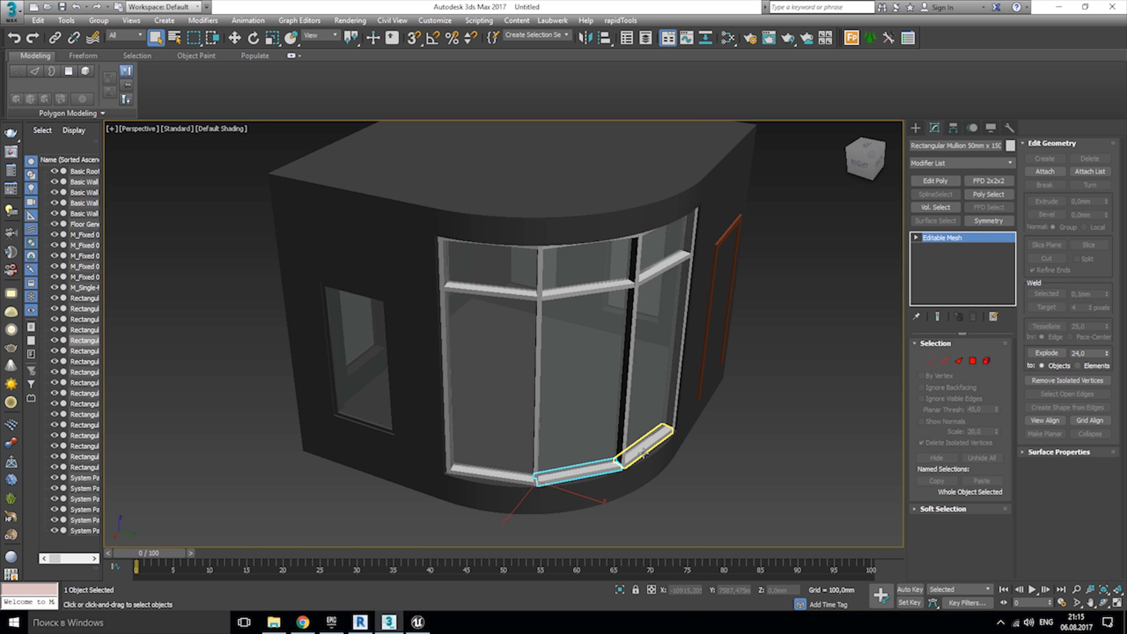
click(631, 460)
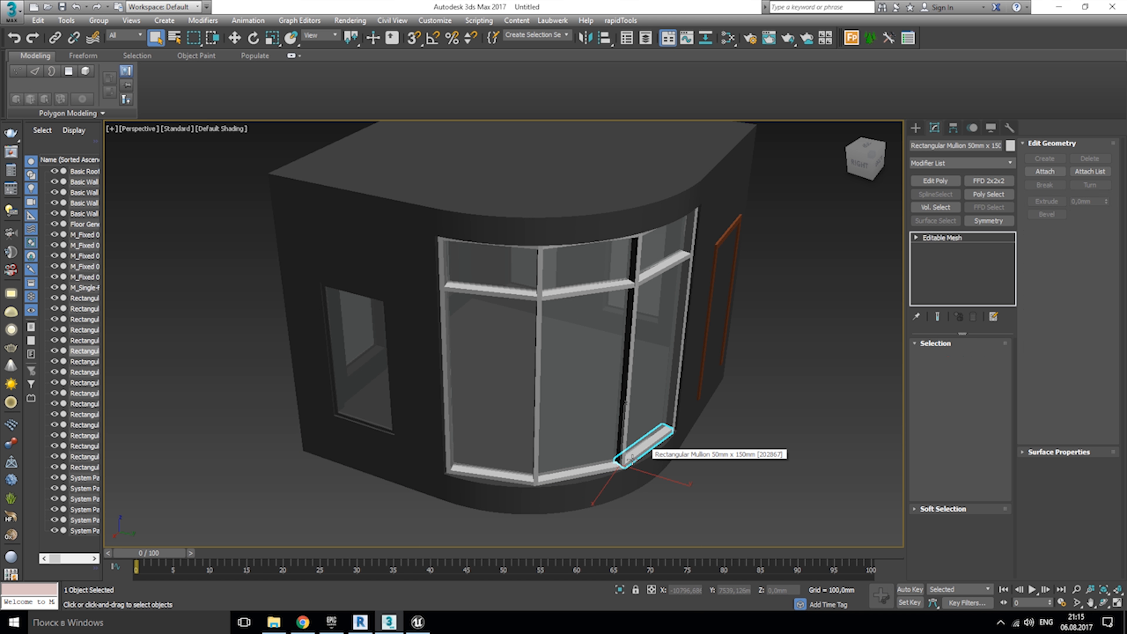
click(612, 469)
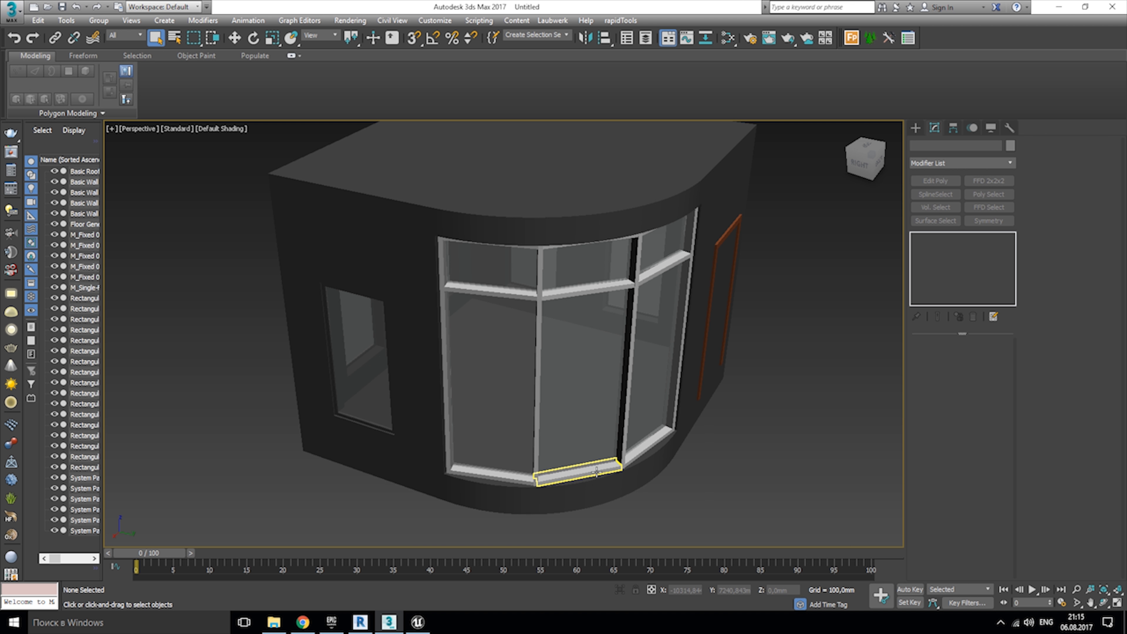
right_click(599, 441)
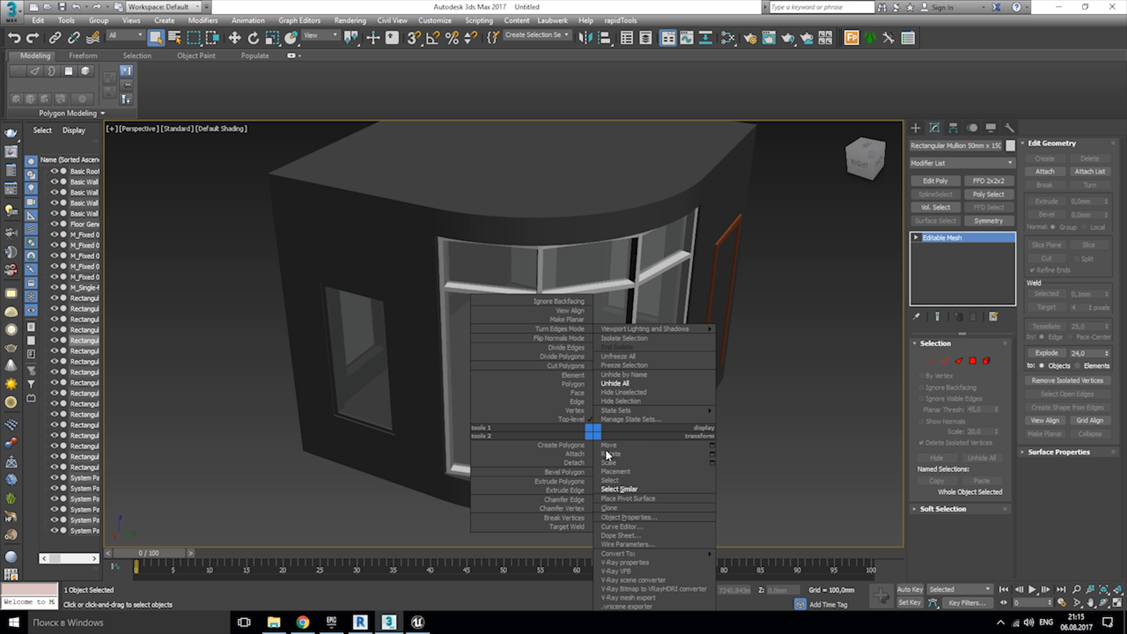
click(619, 491)
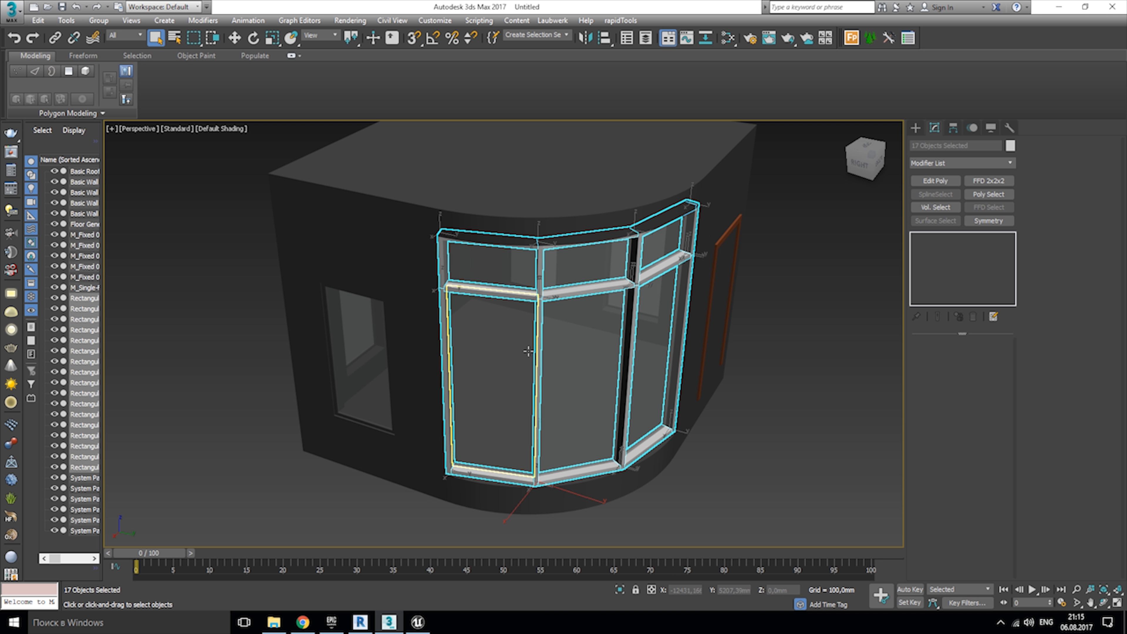
Isolate the selected mullions and attach the mullions around the right-hand bay to the bottom mullion of the middle bay.
click(618, 591)
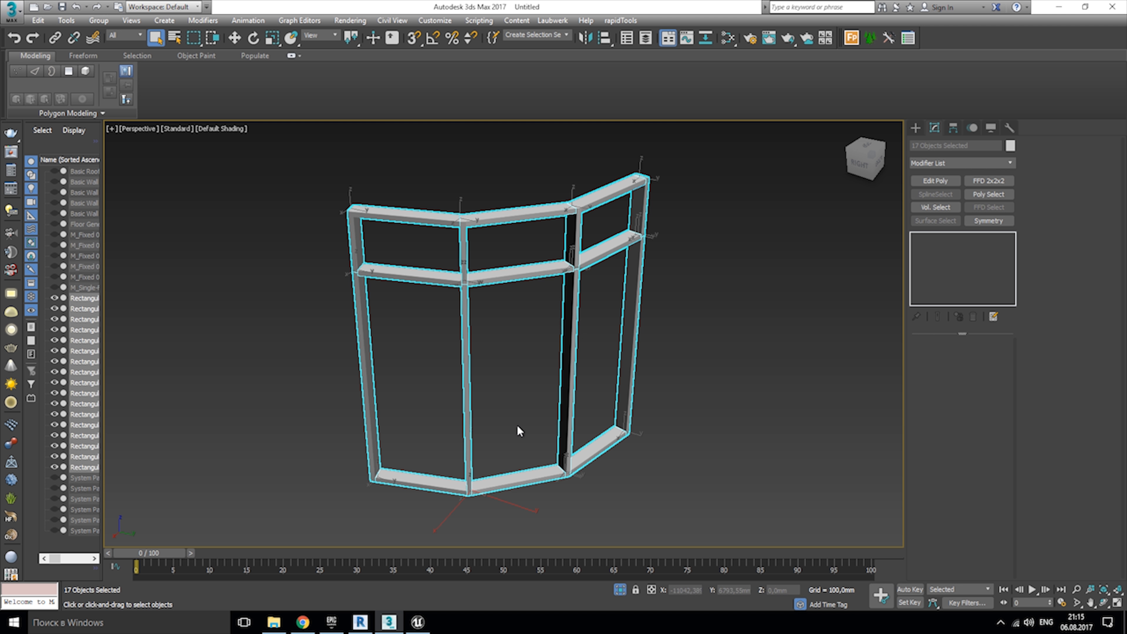
click(538, 477)
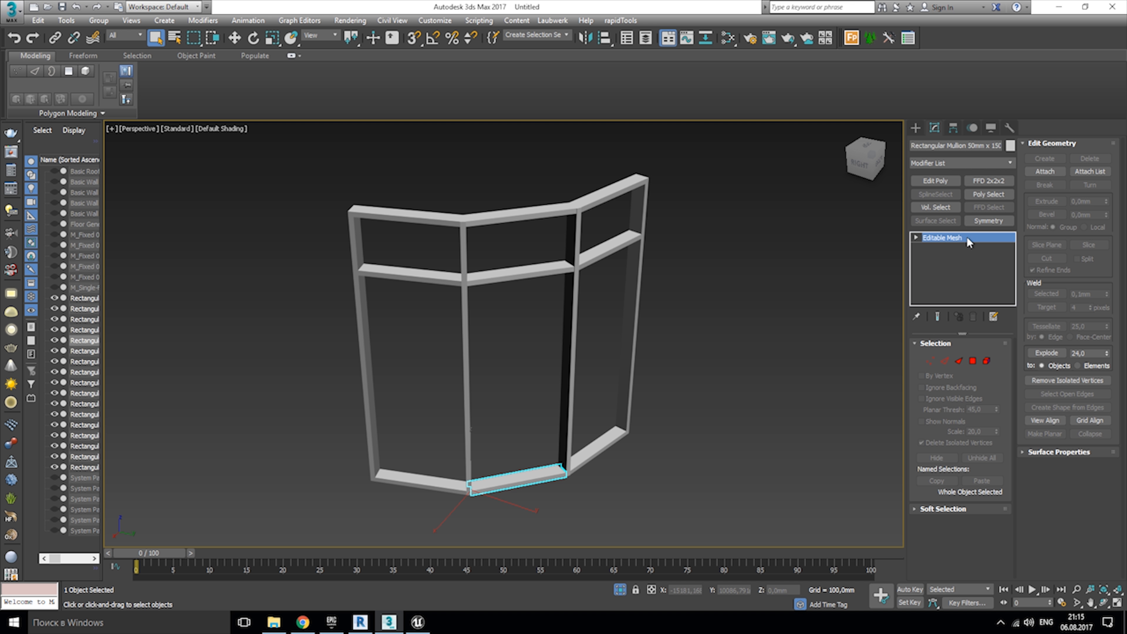
click(1045, 172)
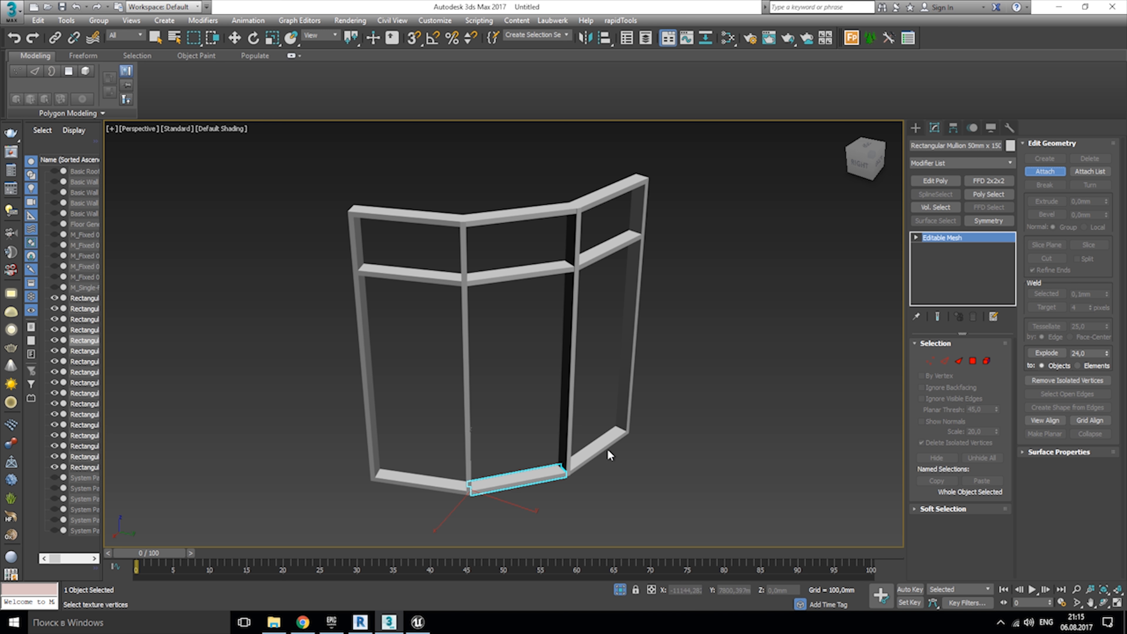
click(594, 449)
click(623, 332)
click(572, 354)
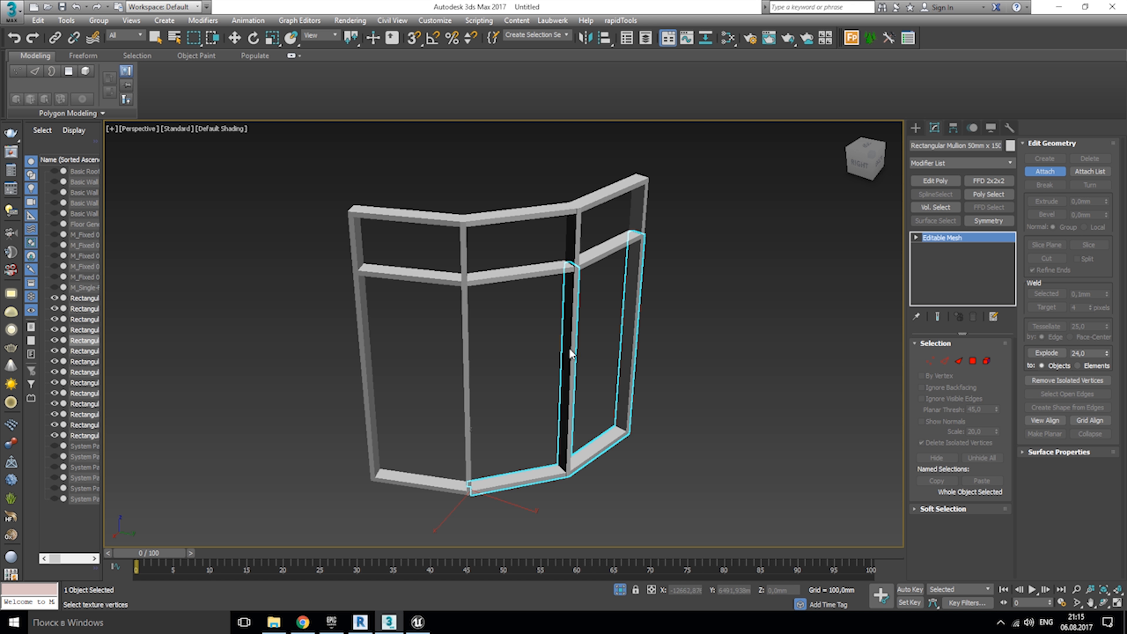
click(563, 268)
click(608, 250)
click(608, 194)
click(642, 206)
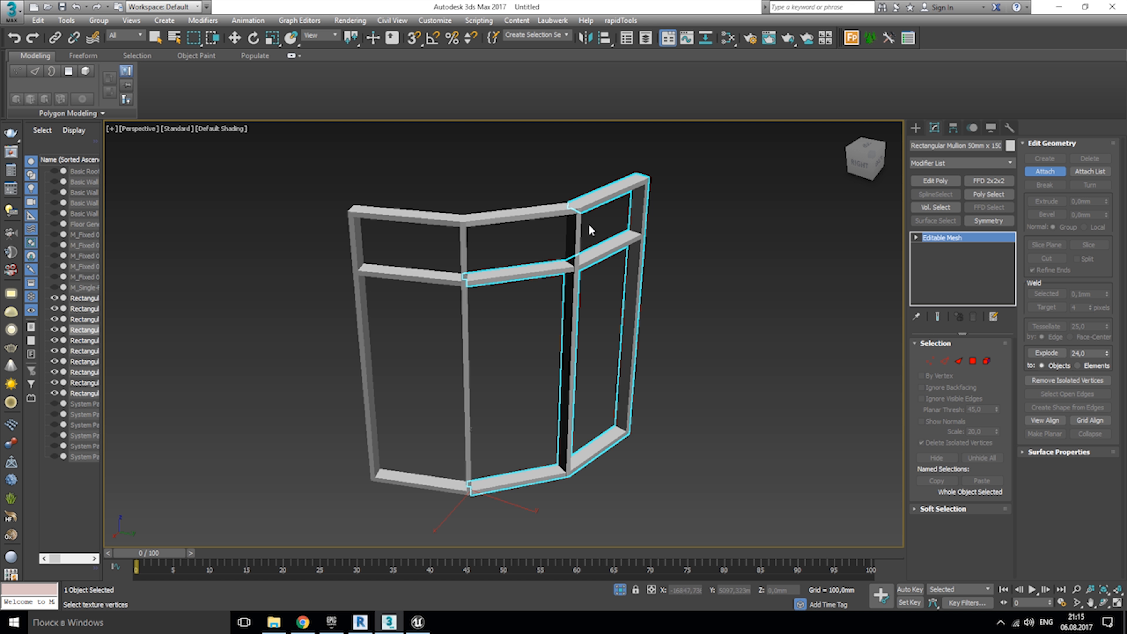
Attach the remaining top, vertical and left-bay mullions so the whole curved window frame forms one mesh.
click(574, 235)
click(515, 212)
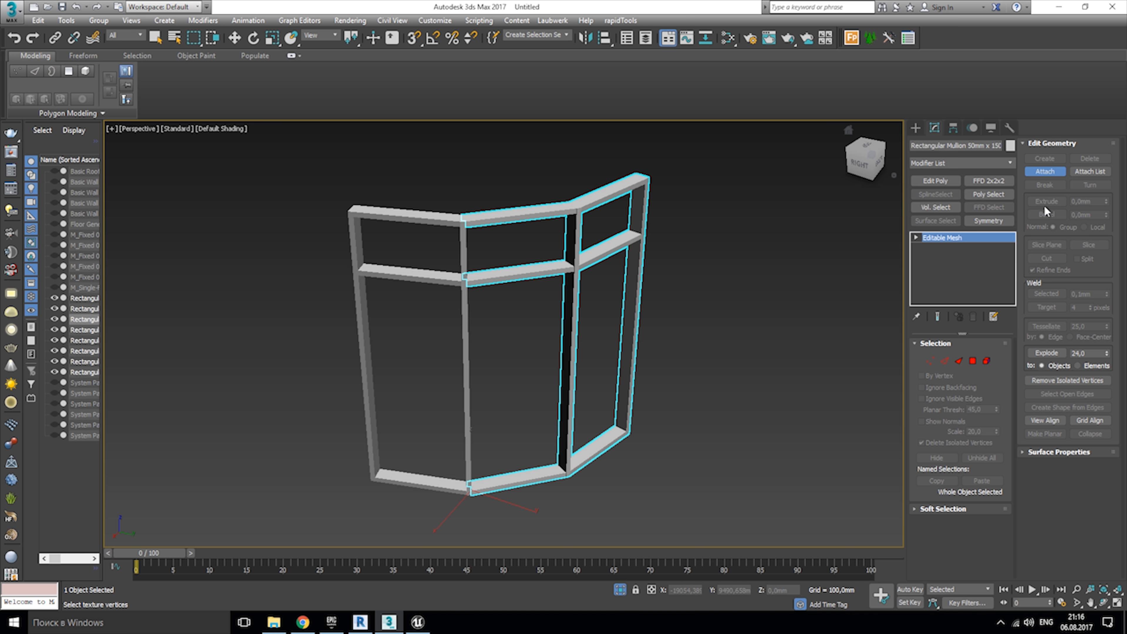
click(463, 250)
click(408, 216)
click(354, 237)
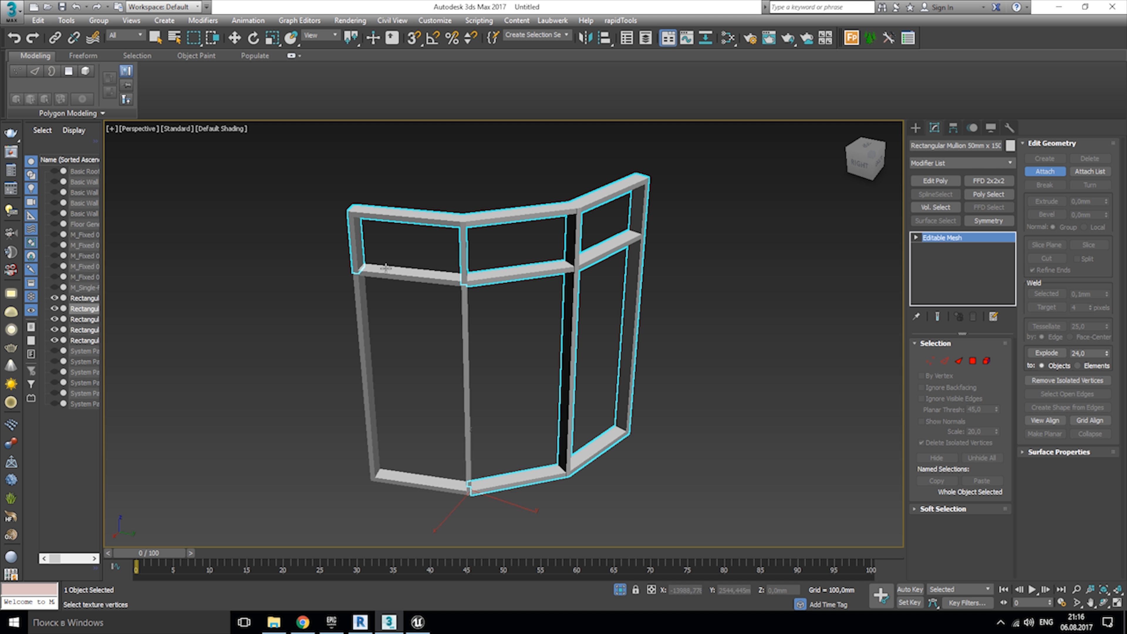
click(412, 275)
click(368, 311)
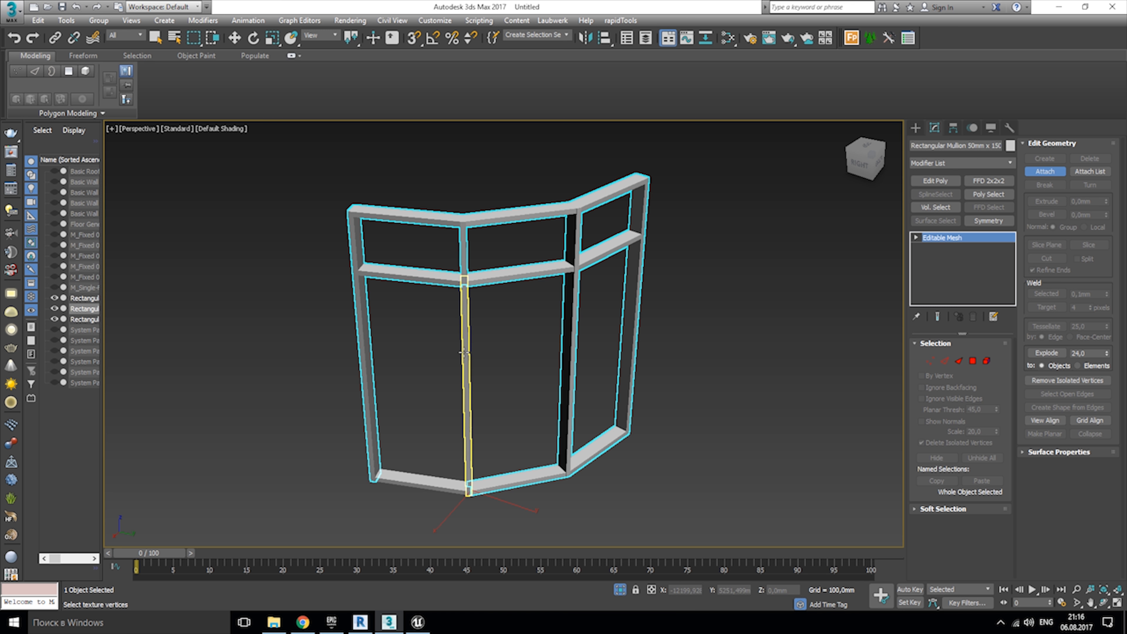
click(464, 364)
click(446, 491)
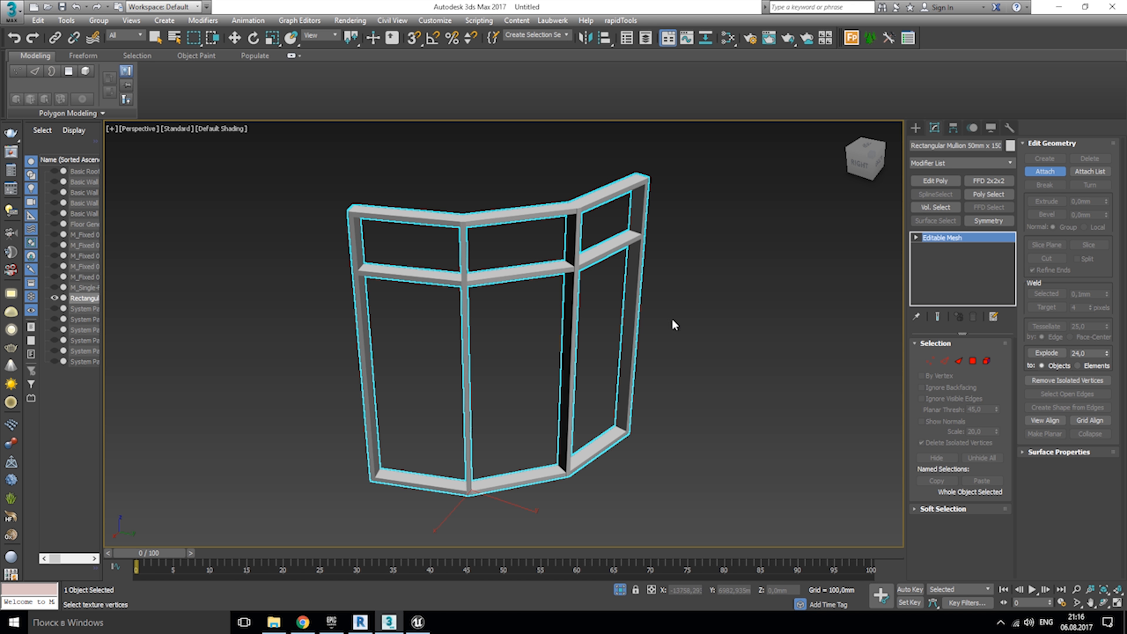
Stop attaching, deselect the joined window frame and exit isolation to show the whole house.
key(w)
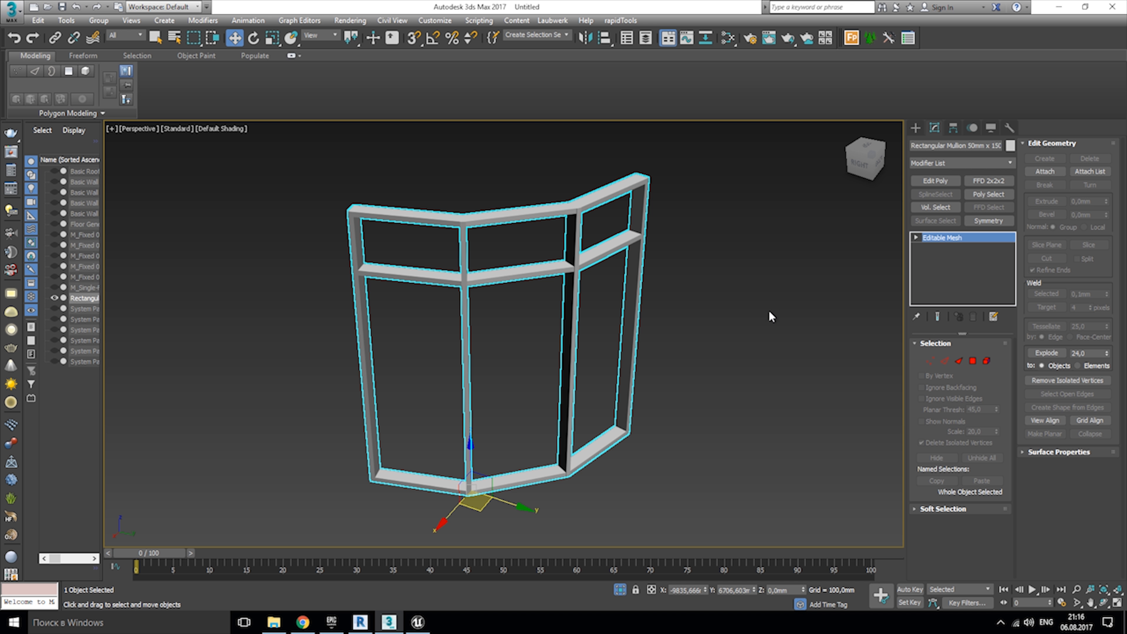
click(732, 397)
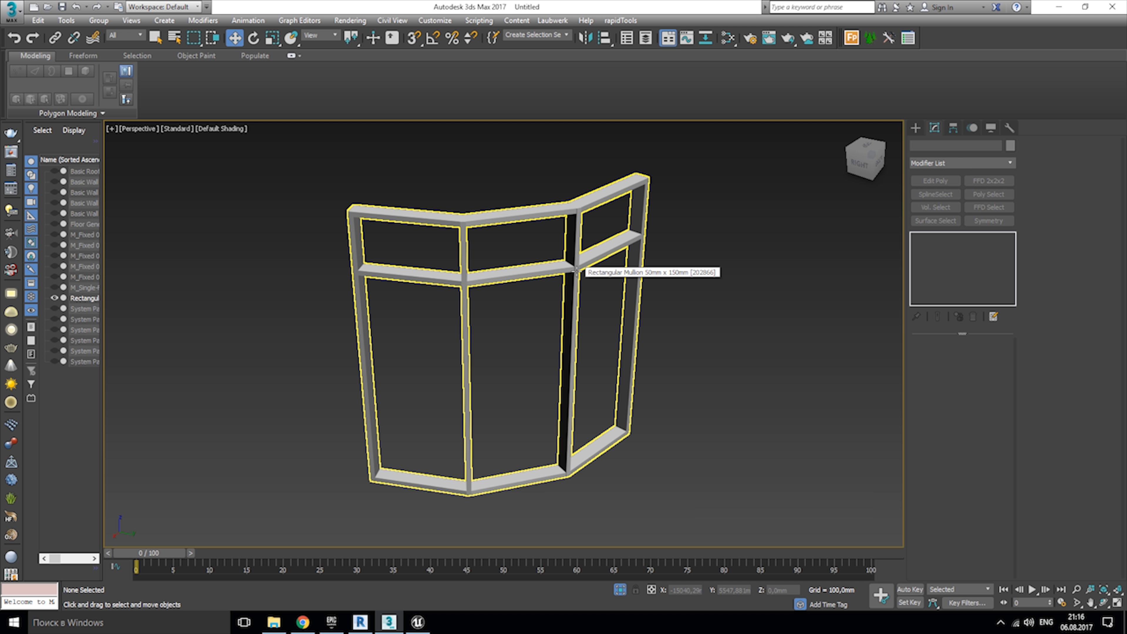
click(621, 590)
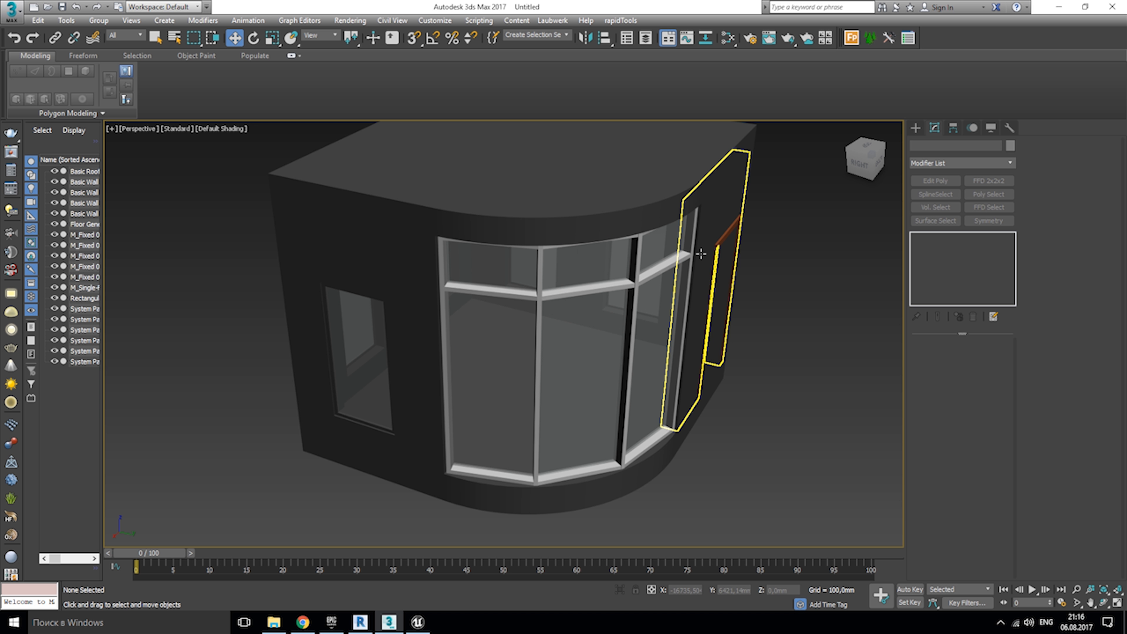
Pick a glazed panel of the curved window, select all matching panels with Select Similar and isolate them.
click(484, 371)
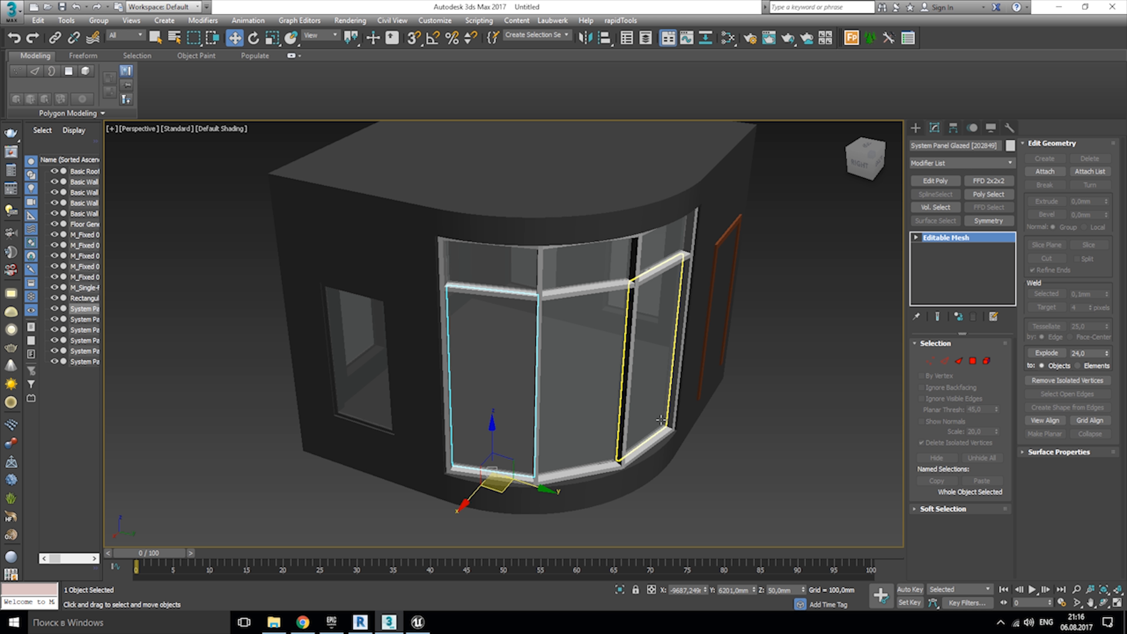
right_click(515, 384)
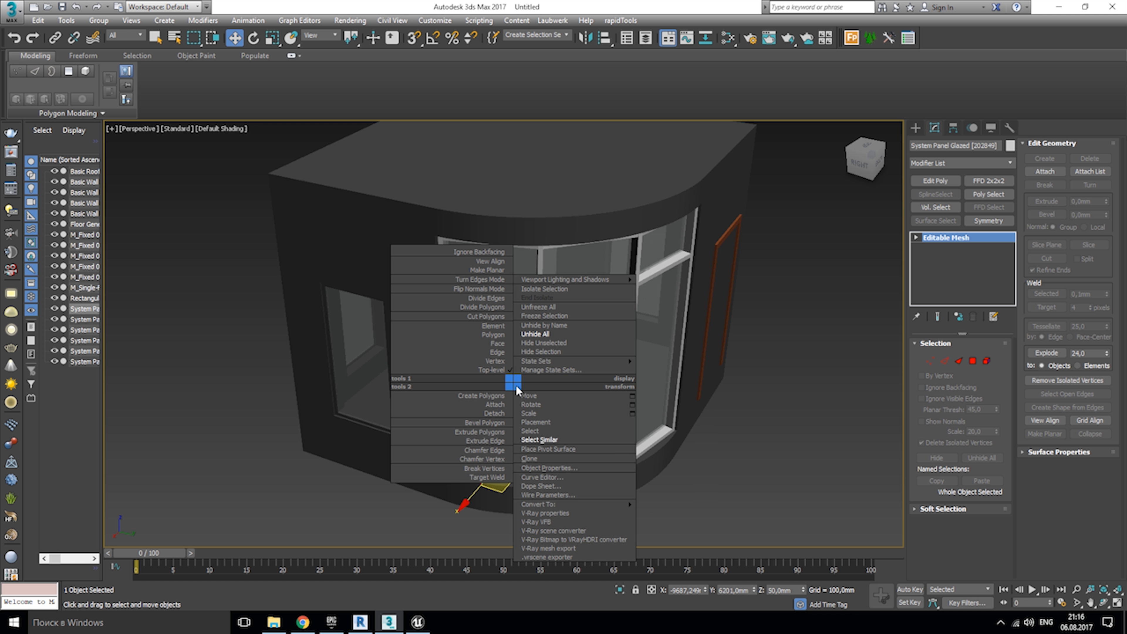
click(573, 441)
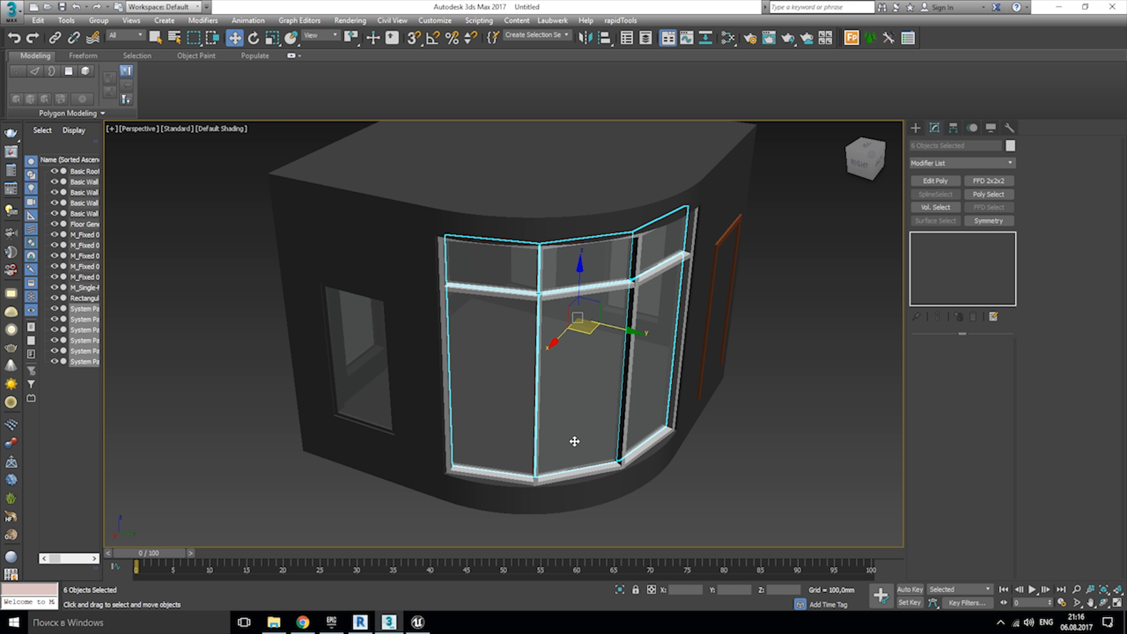
click(617, 592)
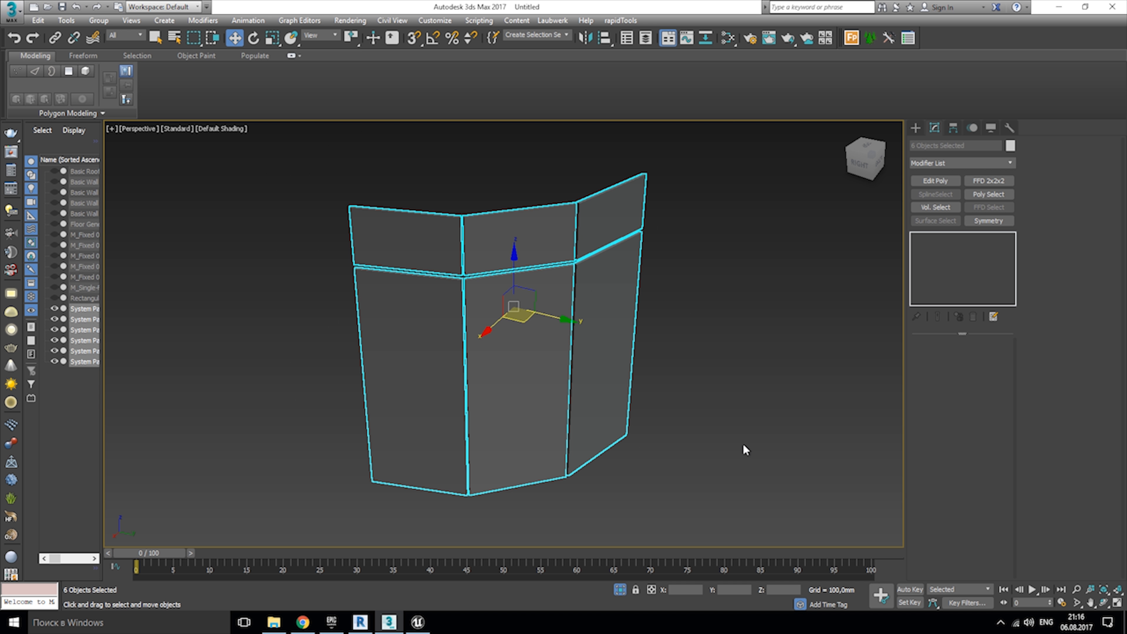
Attach the other five glass panels to the lower middle panel so the glazing becomes one mesh.
click(742, 448)
click(520, 333)
click(1052, 173)
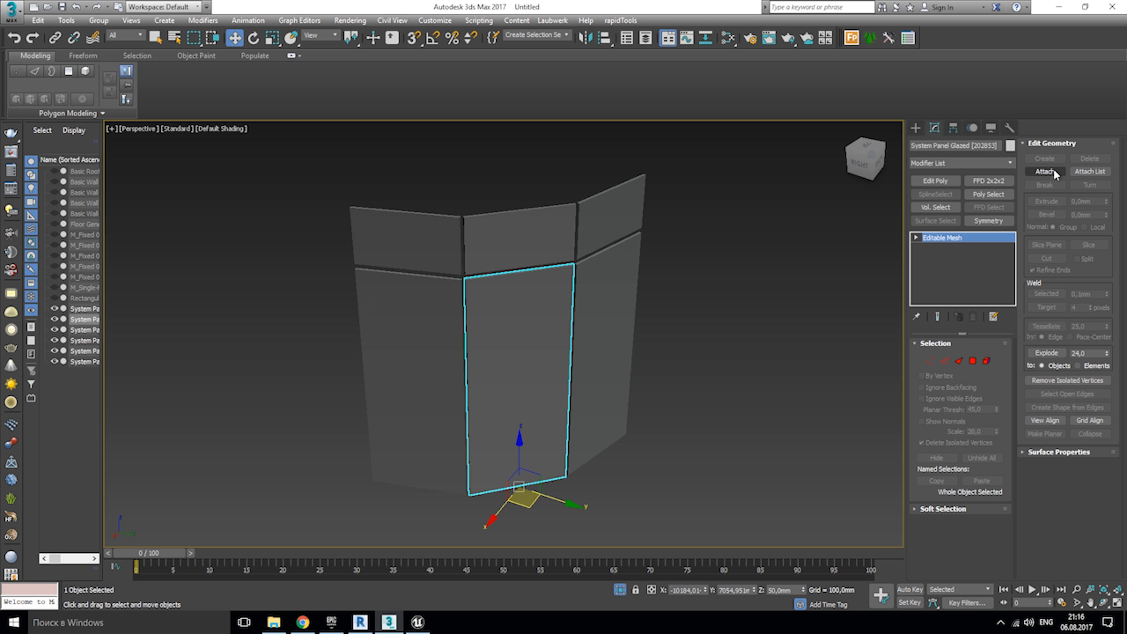
click(626, 270)
click(605, 222)
click(488, 241)
click(415, 248)
click(380, 277)
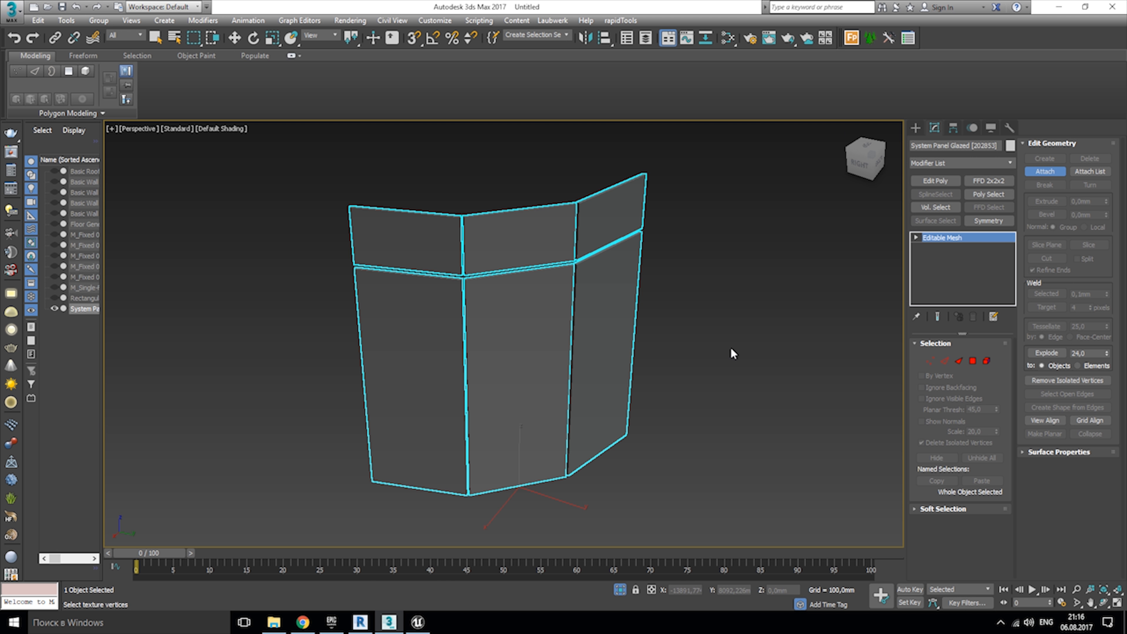
Finish attaching, deselect the joined glazing and exit isolation to bring back the rest of the house.
right_click(733, 354)
click(708, 384)
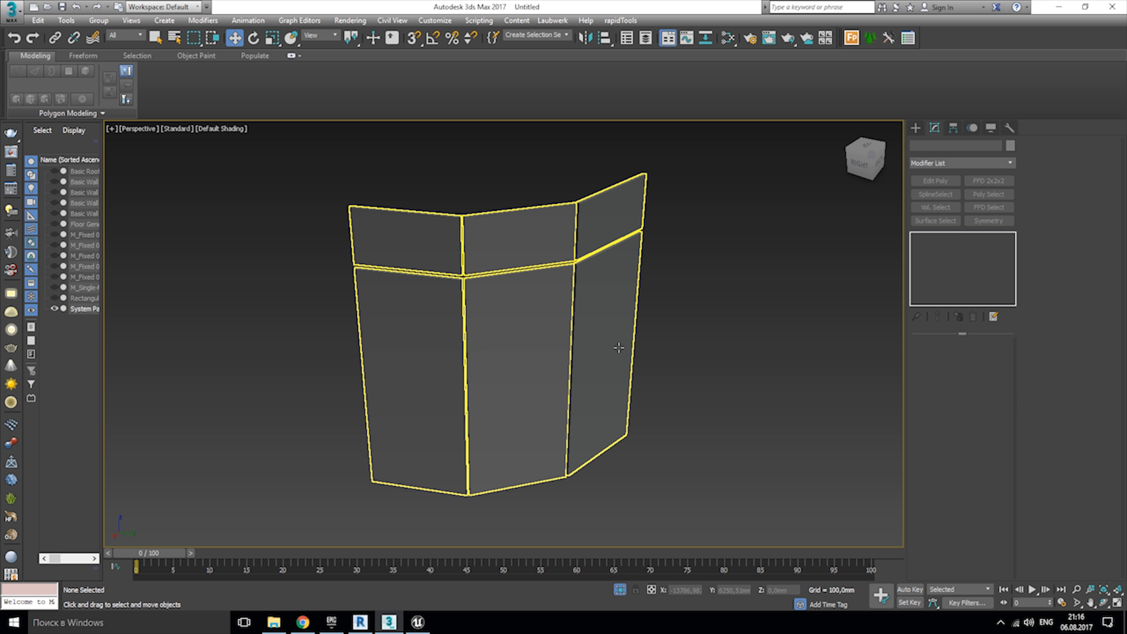
click(620, 590)
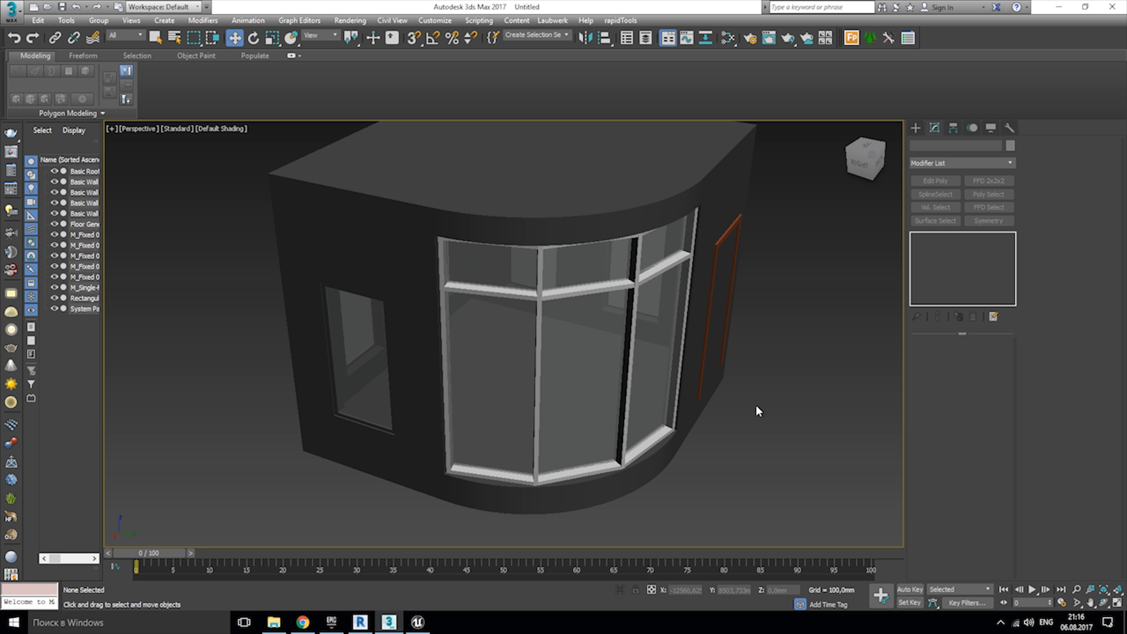
Isolate the roof and turn it so its underside faces the view.
click(514, 193)
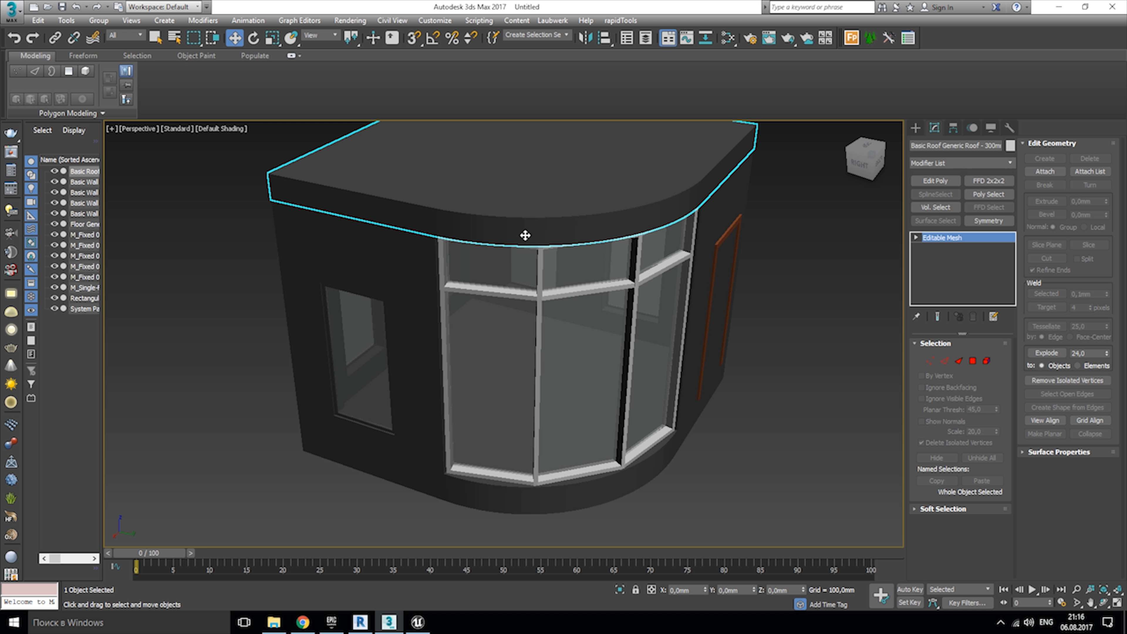
click(621, 590)
scroll(559, 427, down, 5)
scroll(559, 428, up, 3)
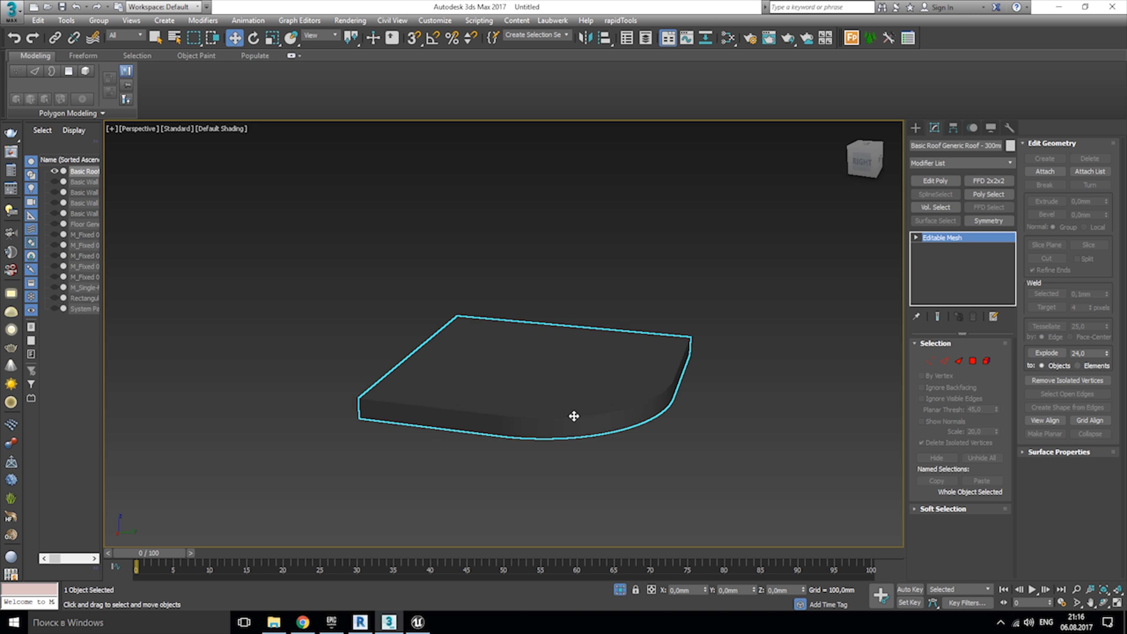
mouse_move(574, 416)
alt+middle_down()
mouse_move(604, 332)
mouse_move(584, 409)
alt+middle_up()
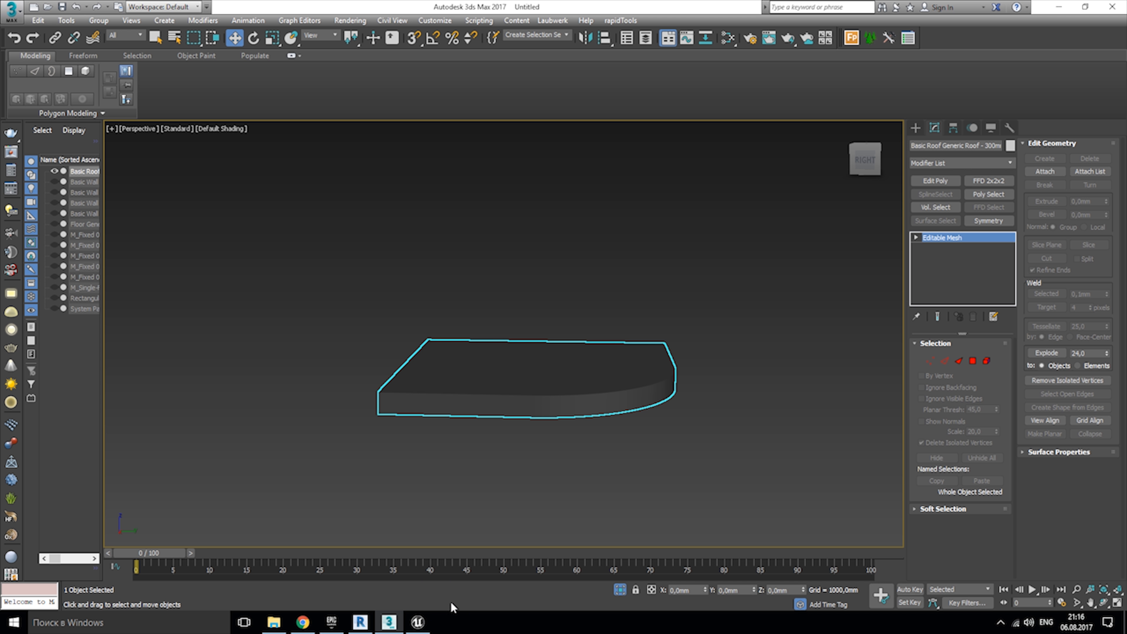
alt+middle_drag(594, 467, 577, 419)
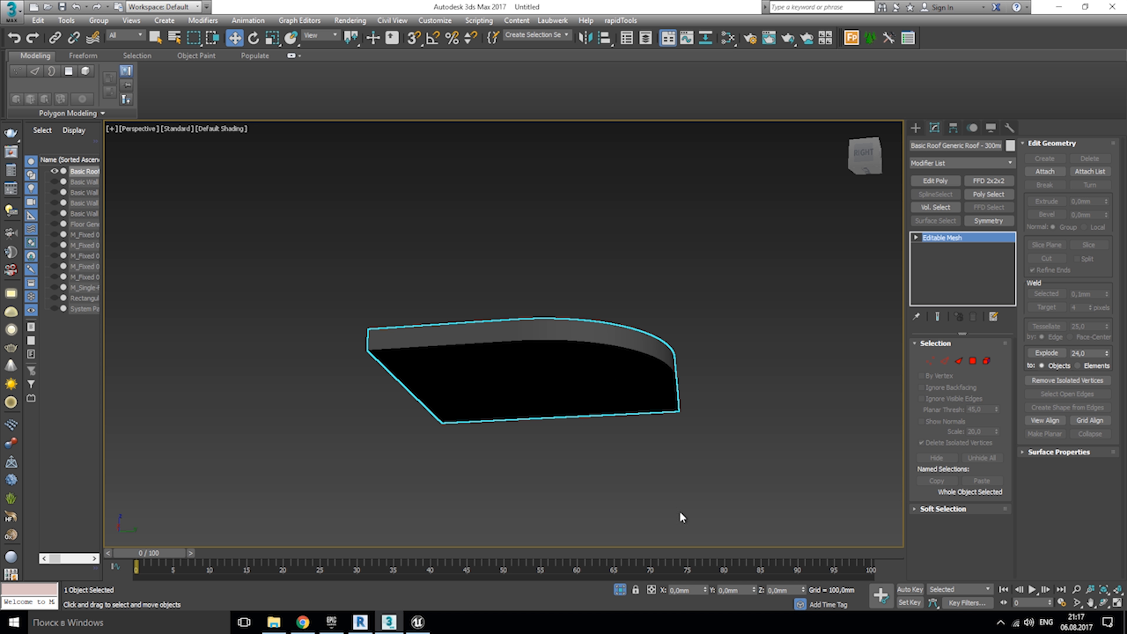
alt+middle_drag(537, 350, 510, 350)
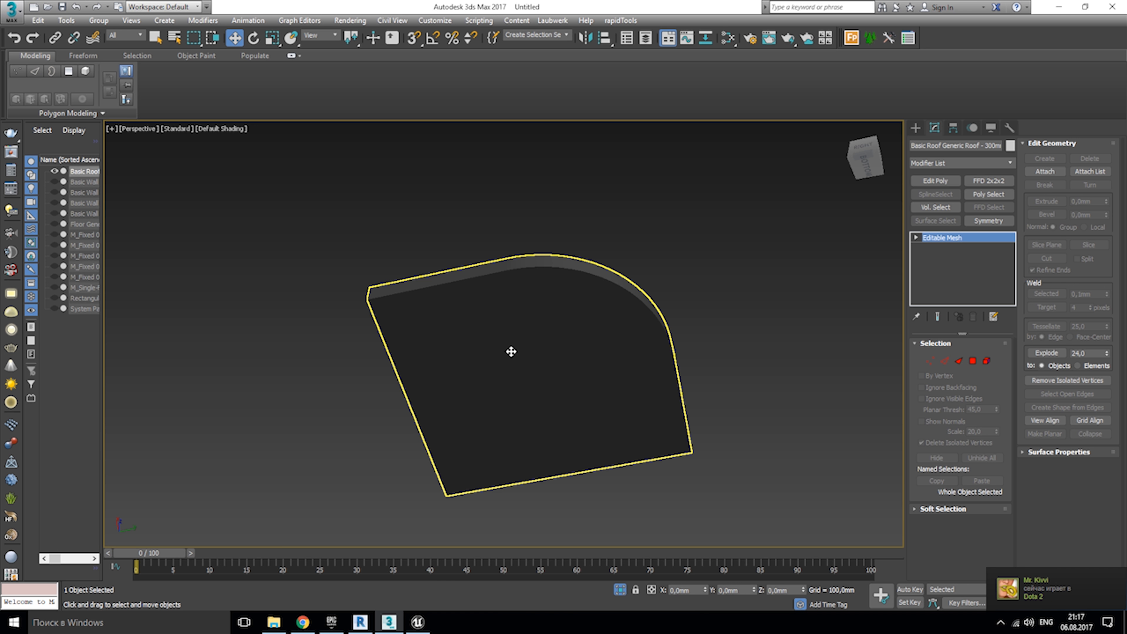
Open the Slate Material Editor and delete all existing material nodes from View1.
key(m)
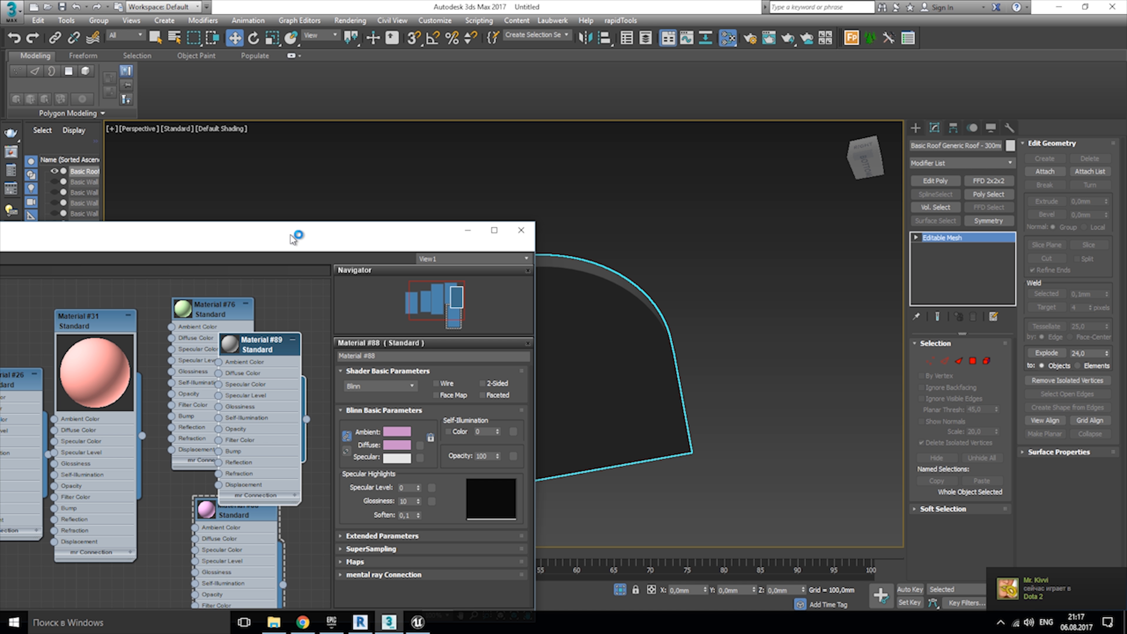
scroll(457, 277, down, 5)
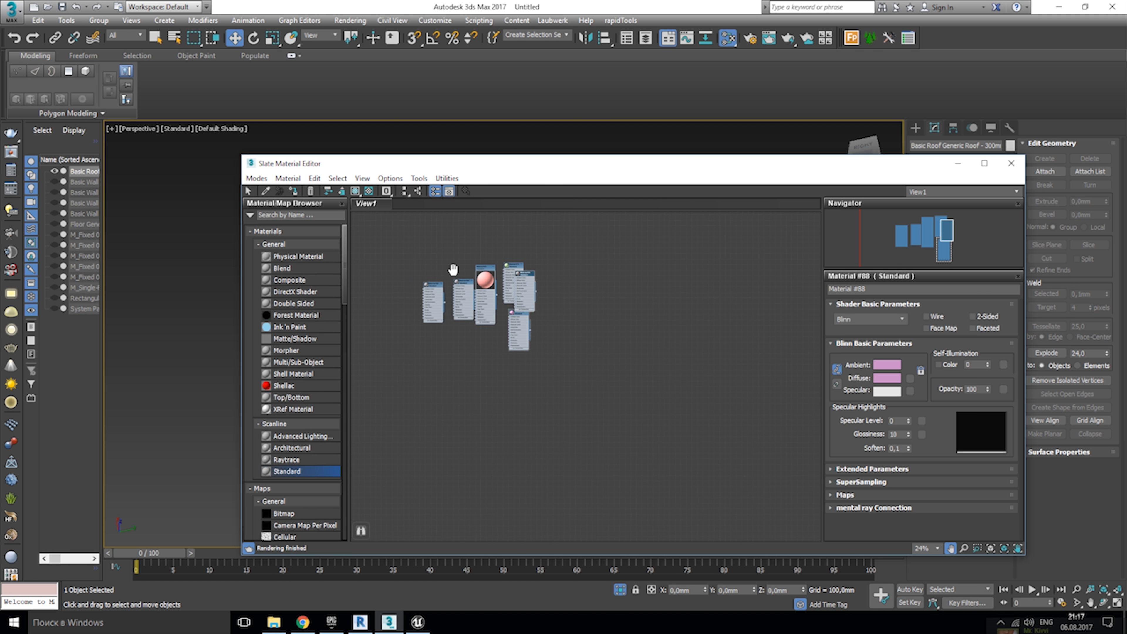
drag(710, 231, 484, 416)
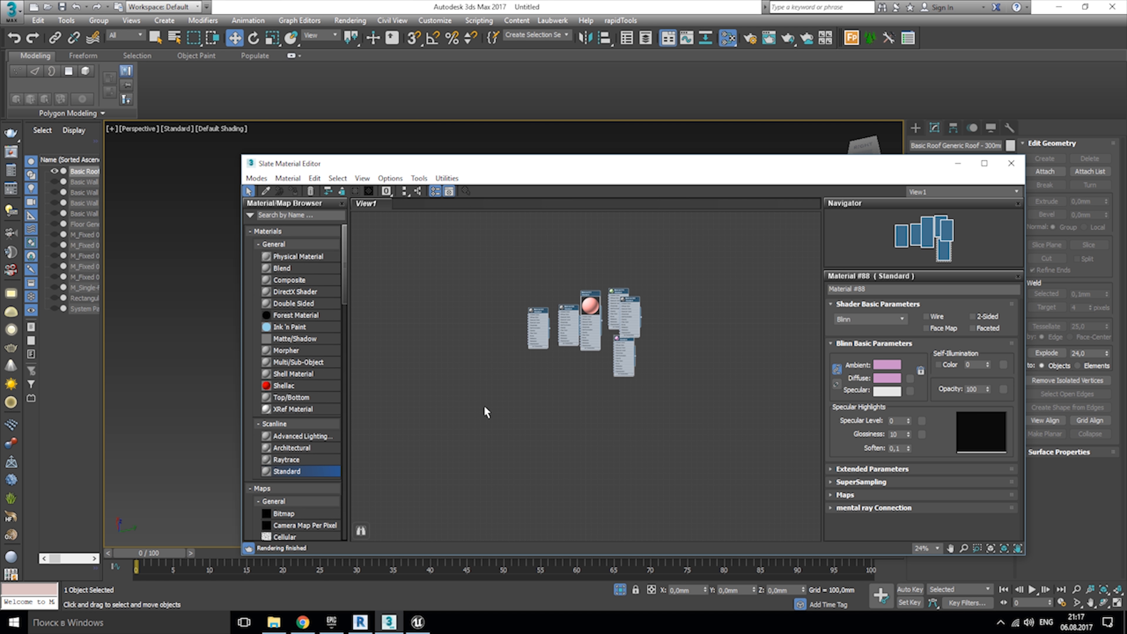
key(Delete)
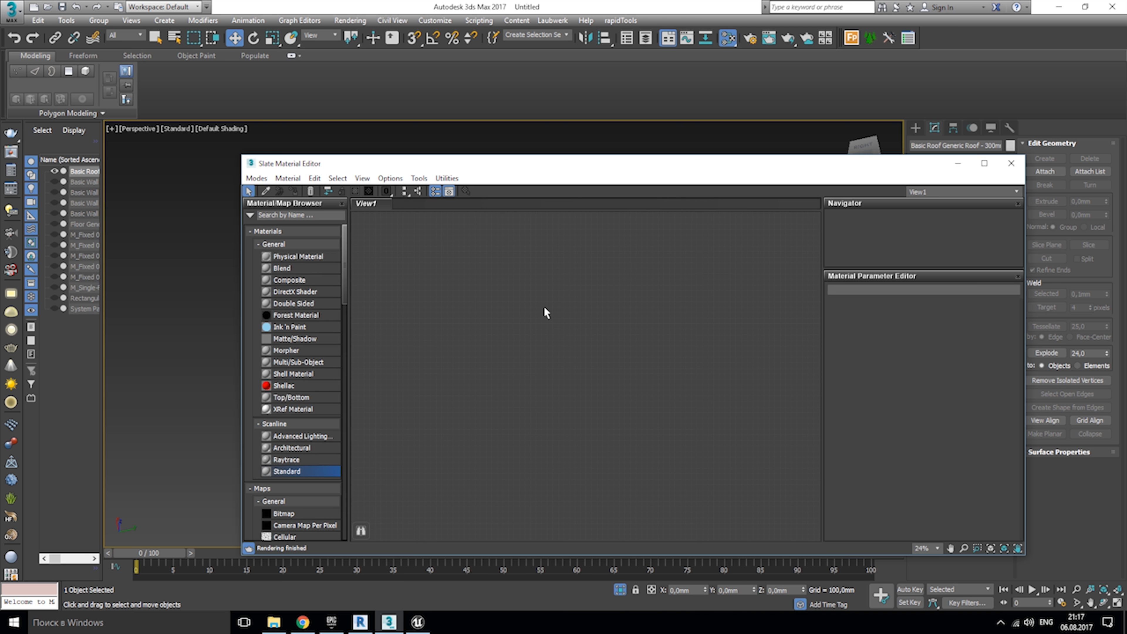
Add a new Standard material node to the empty view and show its parameters.
drag(446, 396, 536, 330)
scroll(533, 328, up, 5)
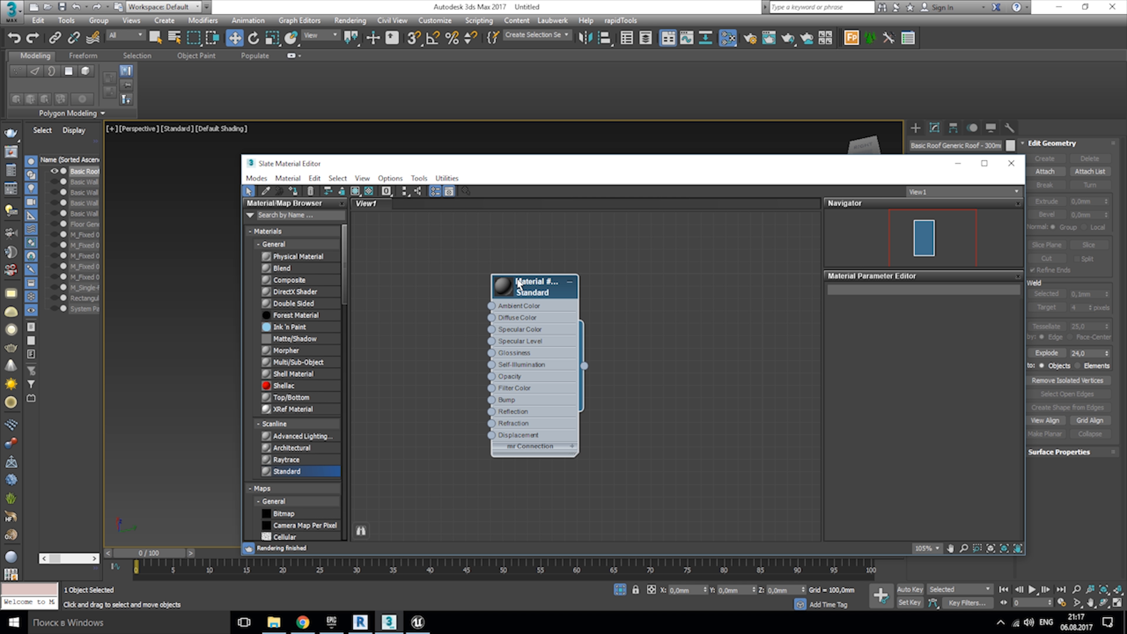
drag(528, 291, 453, 265)
double_click(445, 272)
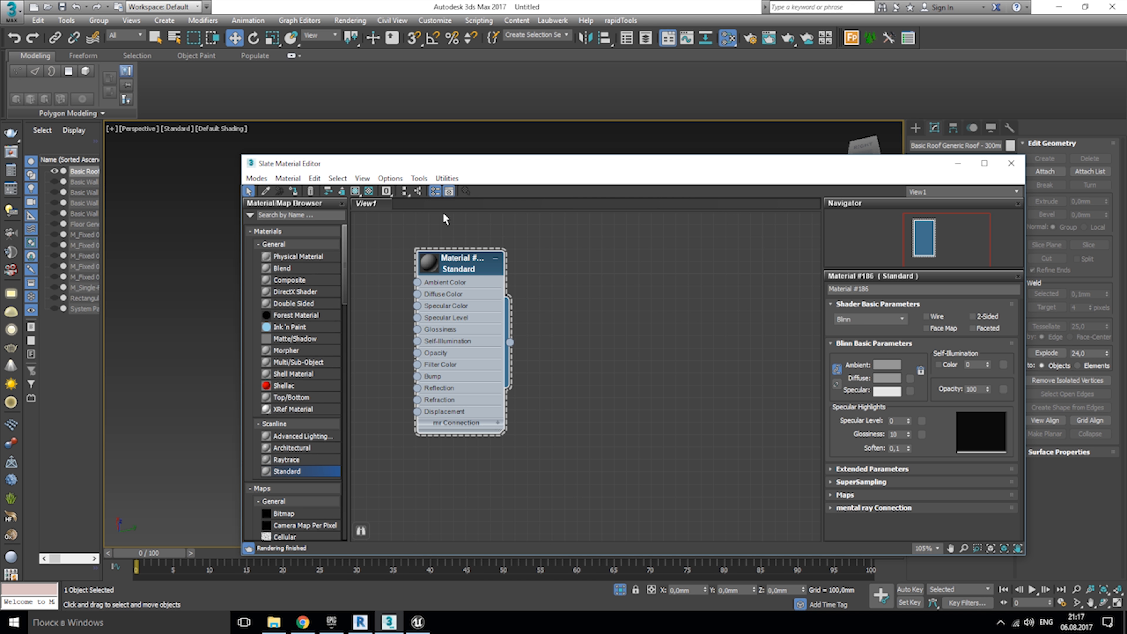
Select all roof polygons except the underside and assign the new Standard material to them.
drag(416, 168, 803, 181)
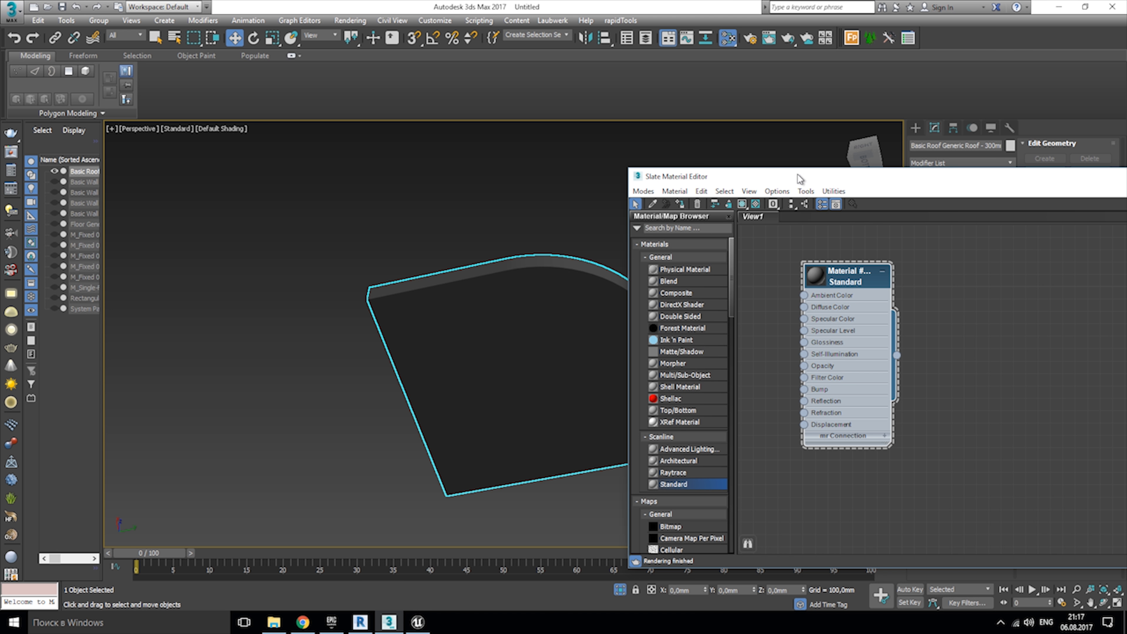
drag(801, 179, 385, 422)
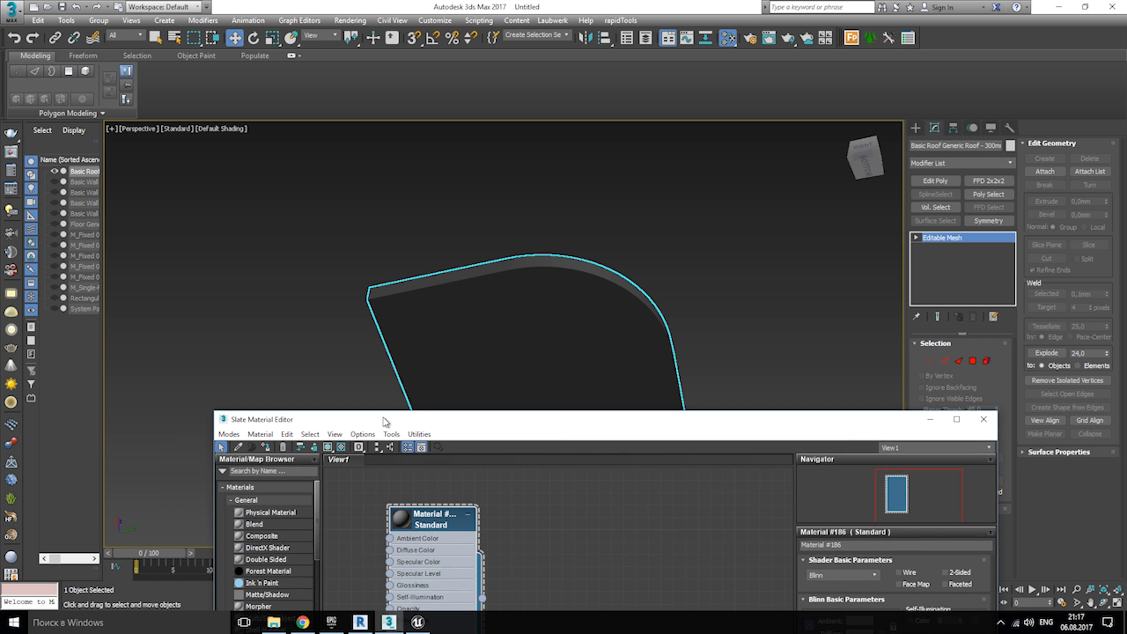
click(972, 361)
click(560, 339)
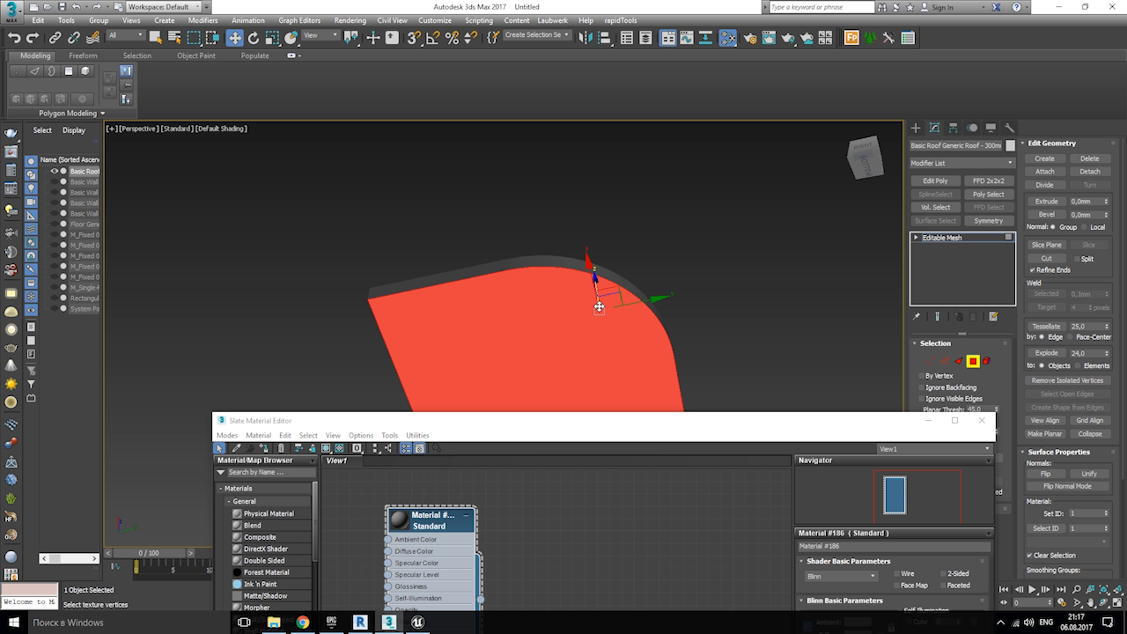
key(ctrl+i)
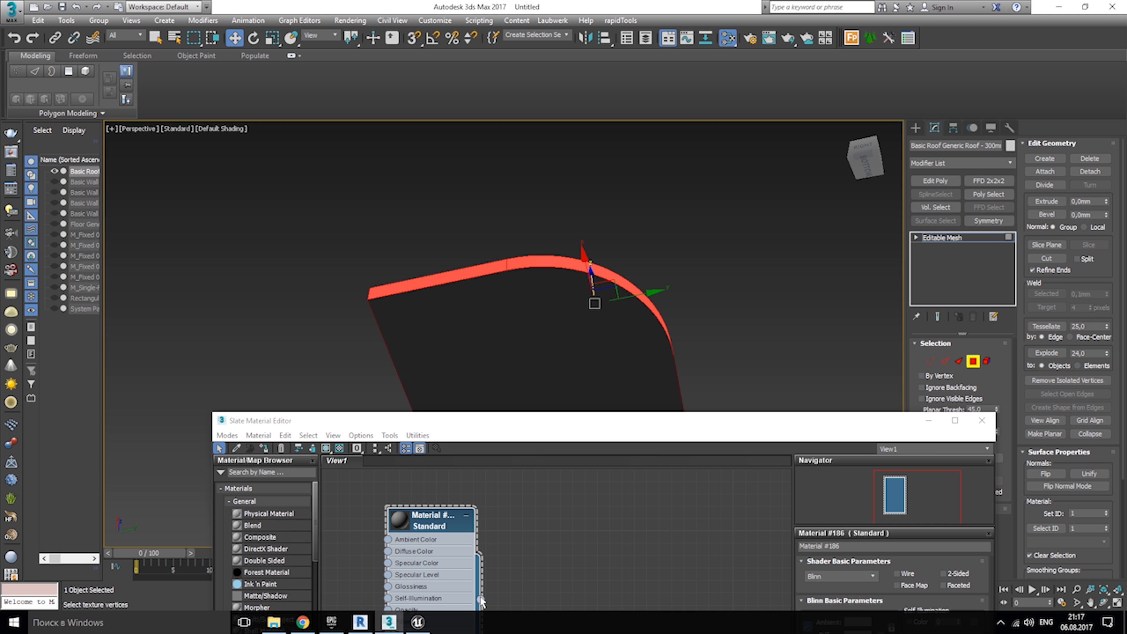
click(263, 448)
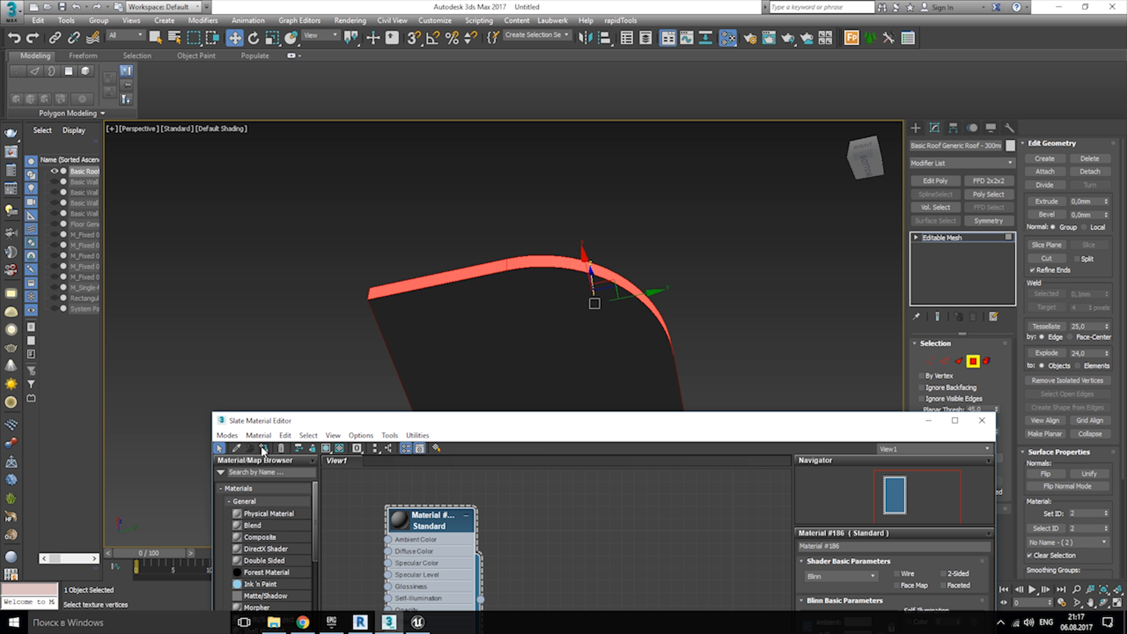
Select the roof's underside polygons and duplicate the Standard material node beside the original.
click(603, 328)
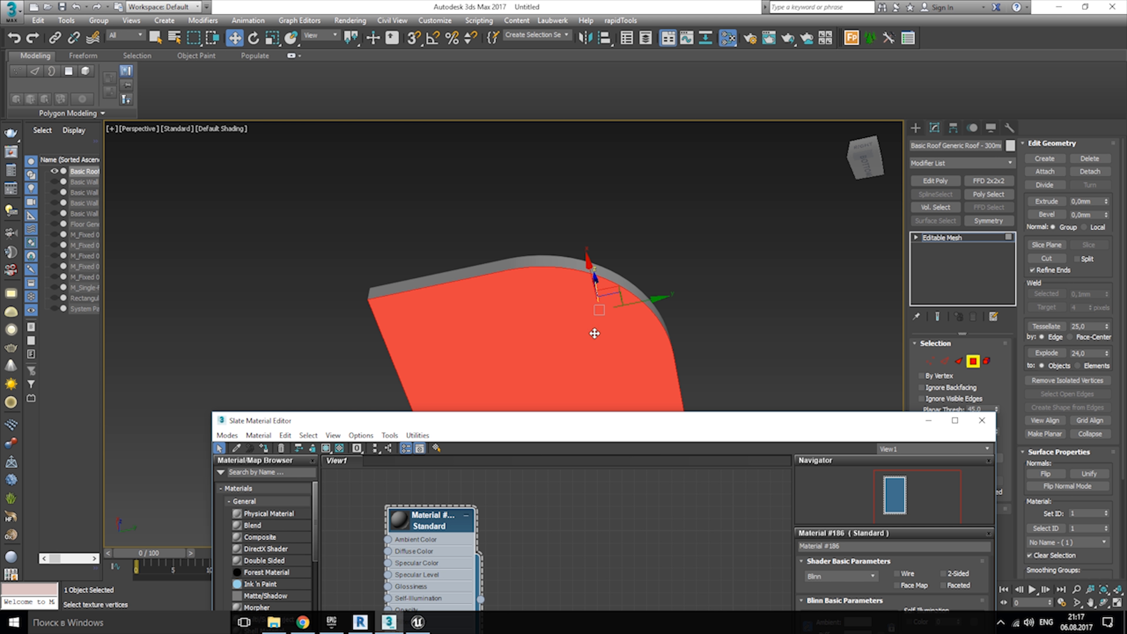
click(438, 519)
click(461, 525)
shift+drag(432, 526, 556, 526)
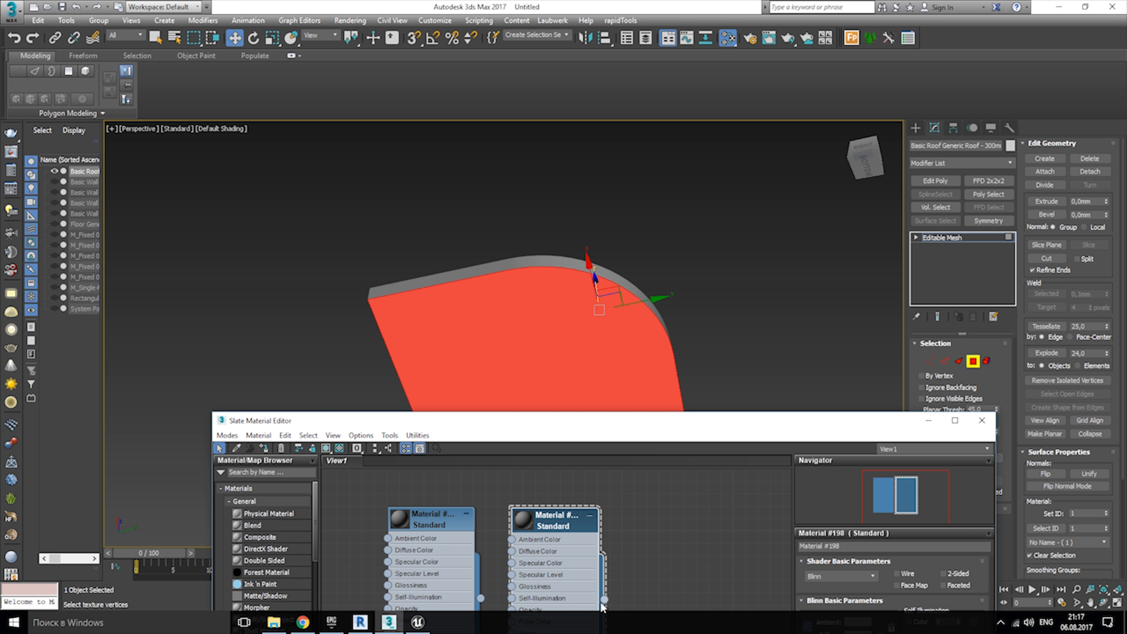
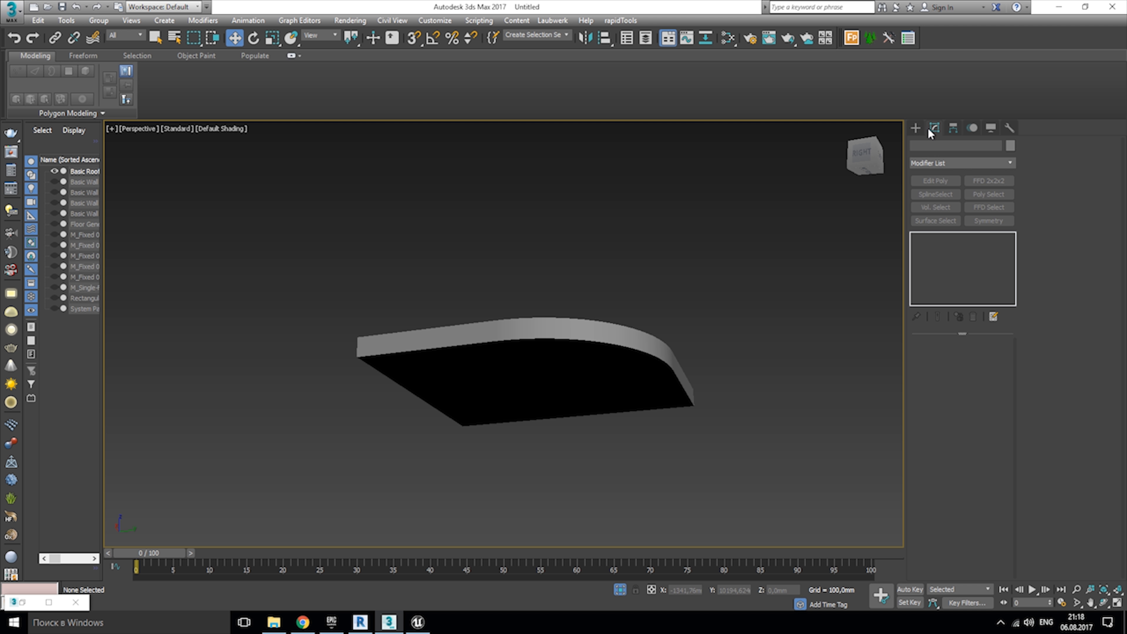
Select the whole roof element in its Editable Mesh level and return to the UVW Map modifier.
click(648, 357)
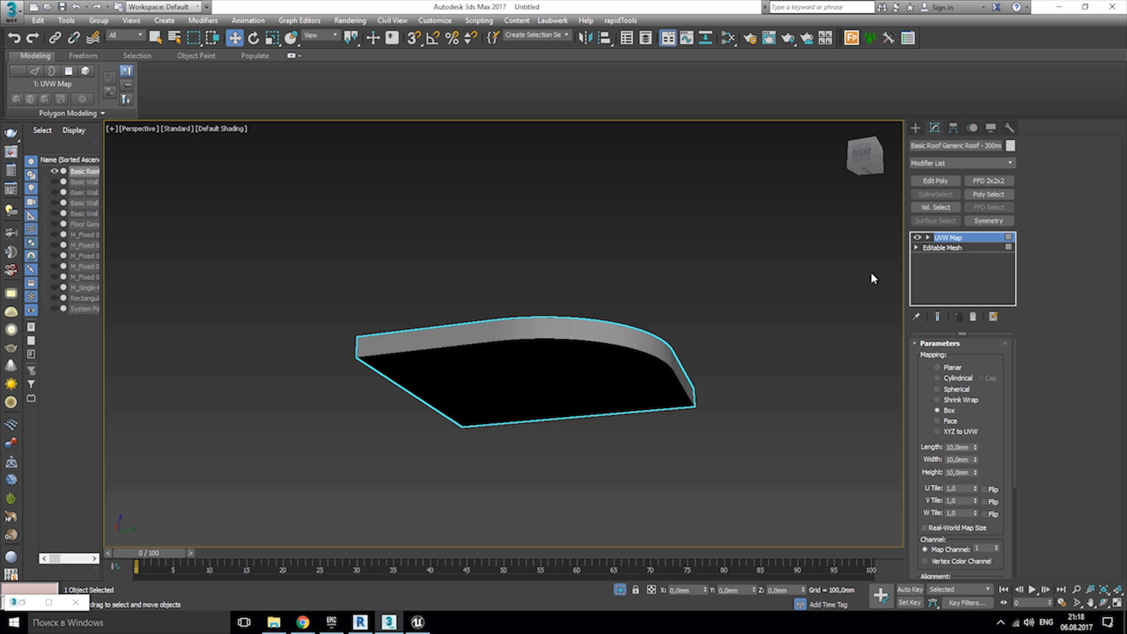
click(943, 248)
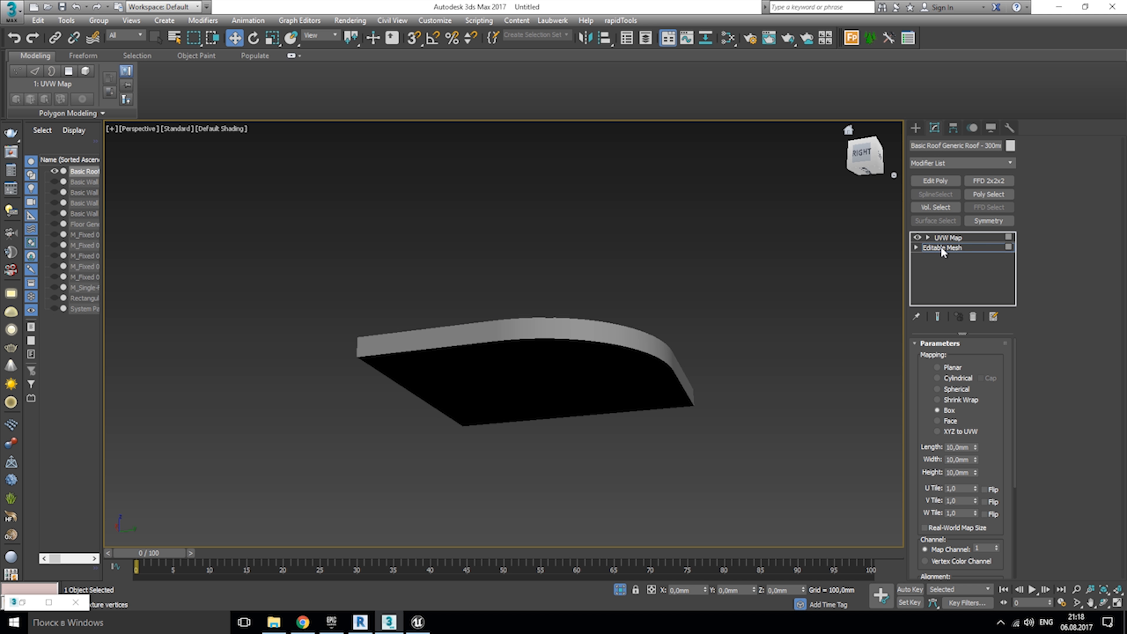
click(986, 362)
click(586, 364)
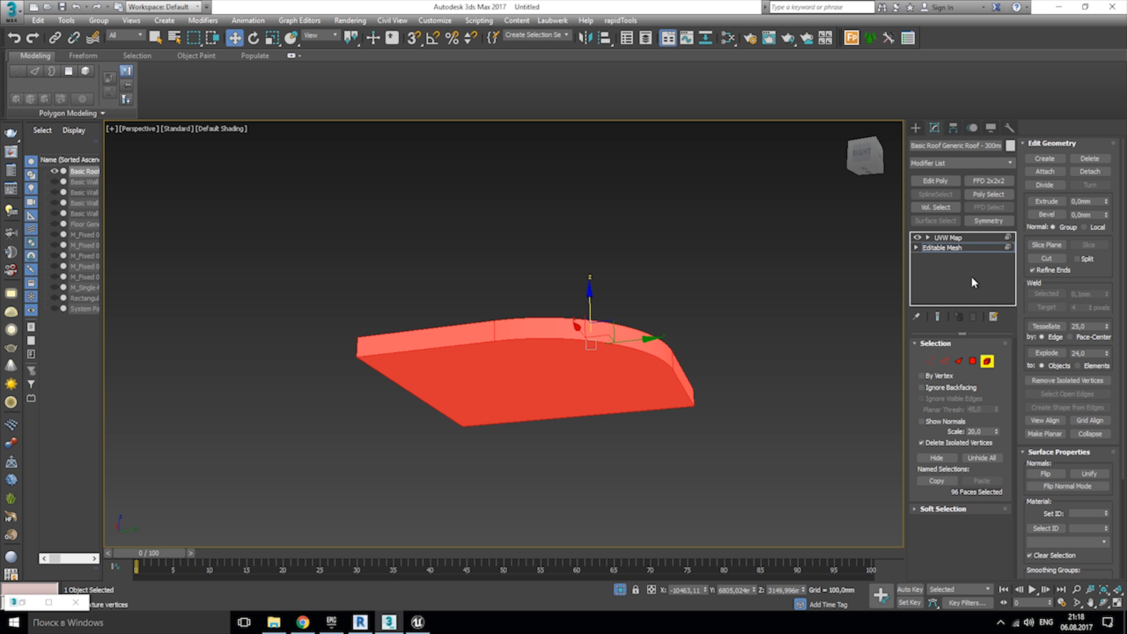
click(958, 238)
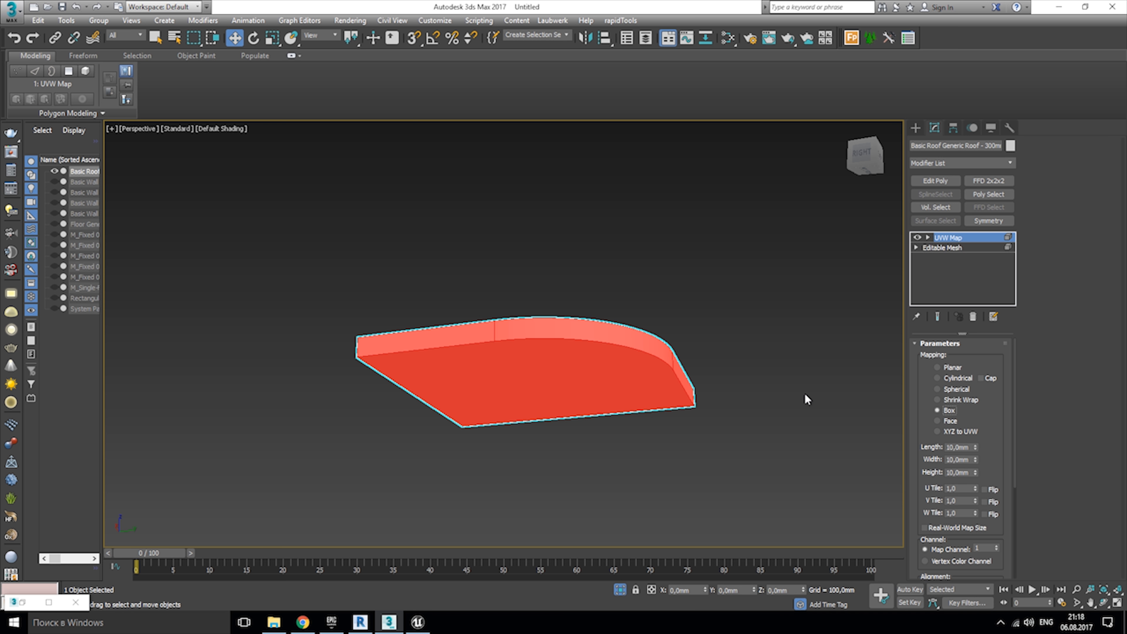
Activate the UVW Map's Gizmo and move the mapping box towards the roof in the perspective view.
alt+middle_drag(724, 373, 691, 418)
scroll(679, 410, up, 5)
scroll(678, 407, down, 7)
key(z)
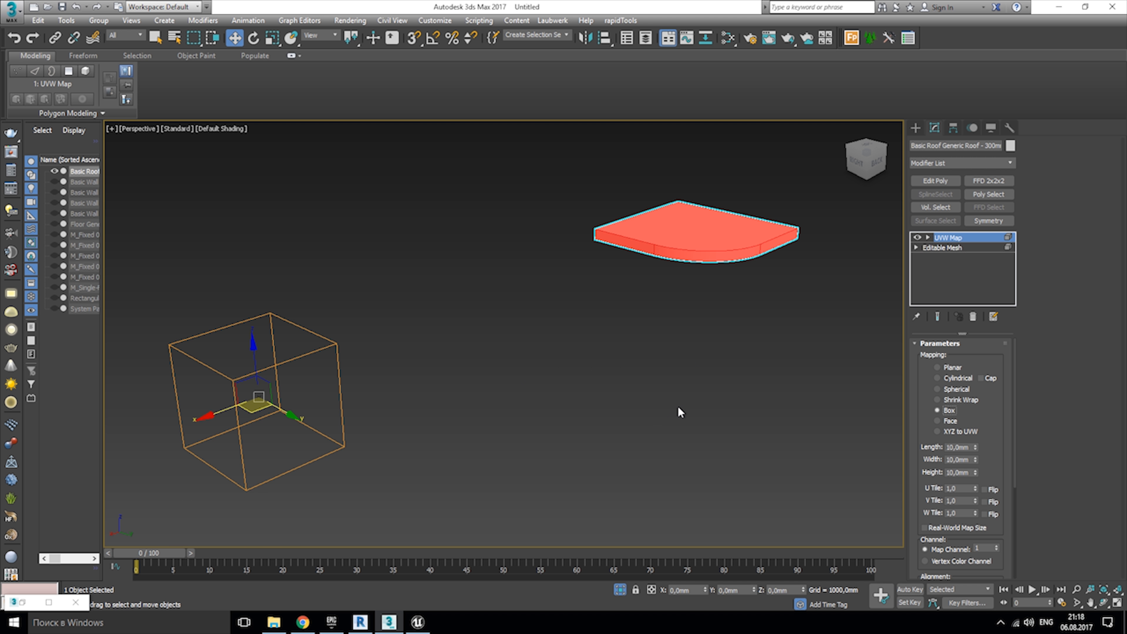
drag(256, 410, 328, 451)
key(ctrl+z)
click(927, 238)
click(944, 248)
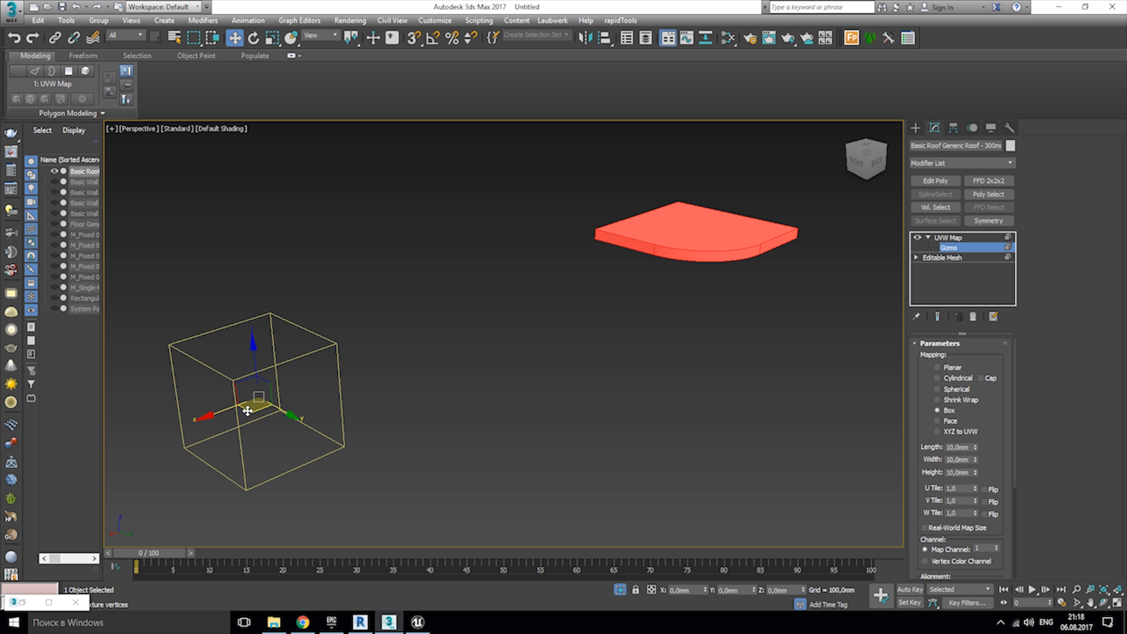
drag(247, 410, 710, 249)
Move the mapping gizmo over the roof slab in the Top view.
key(alt+w)
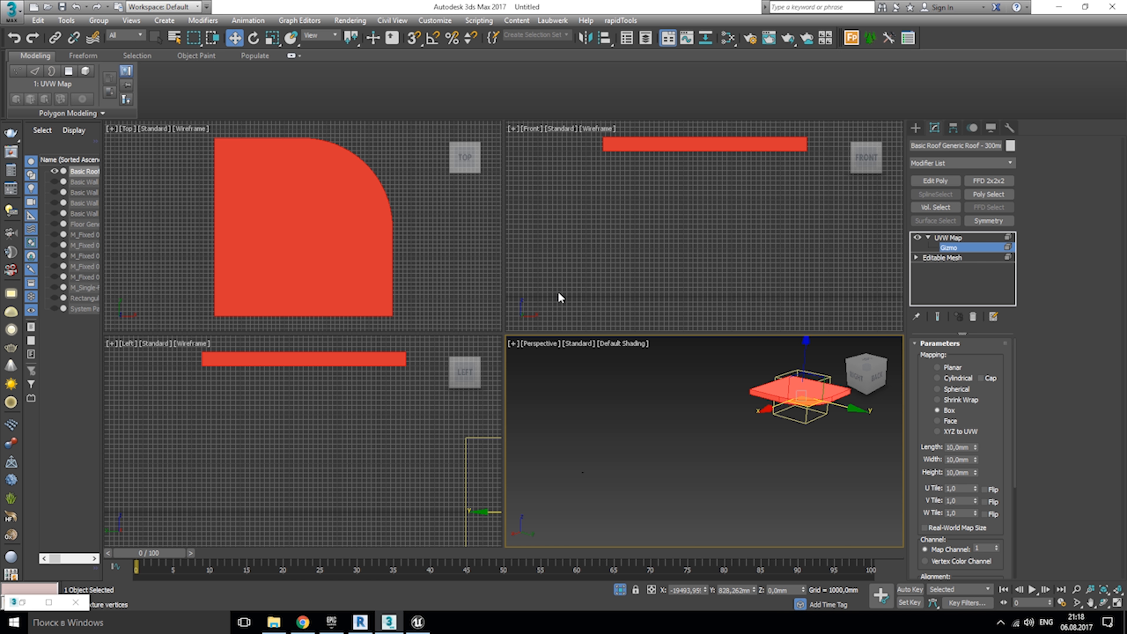
click(360, 259)
key(alt+w)
scroll(581, 340, down, 5)
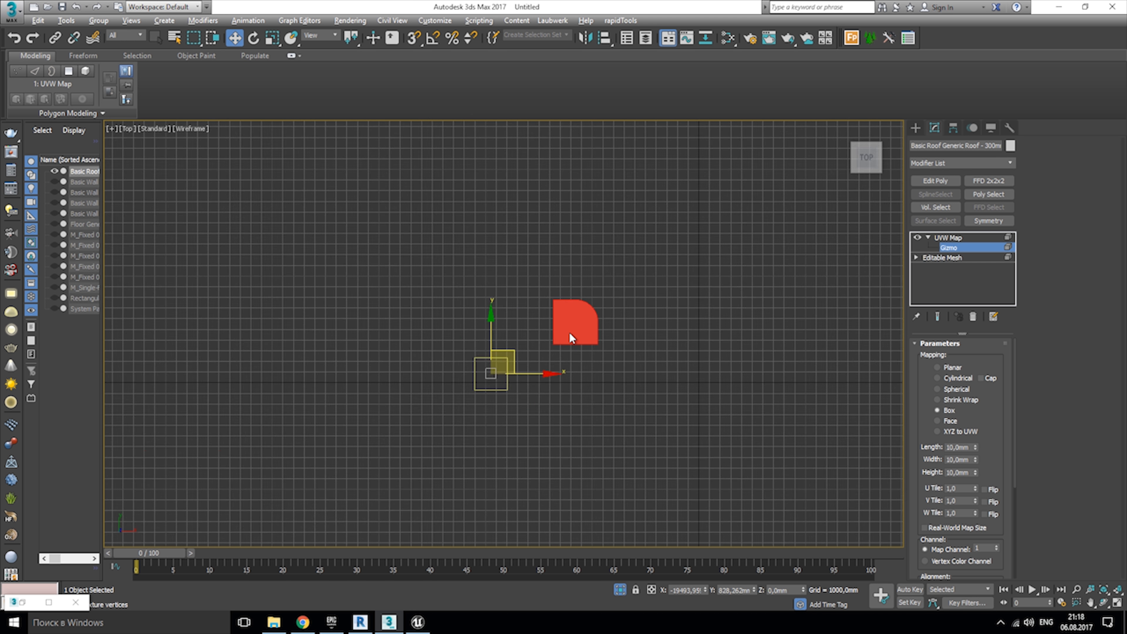
drag(482, 367, 594, 300)
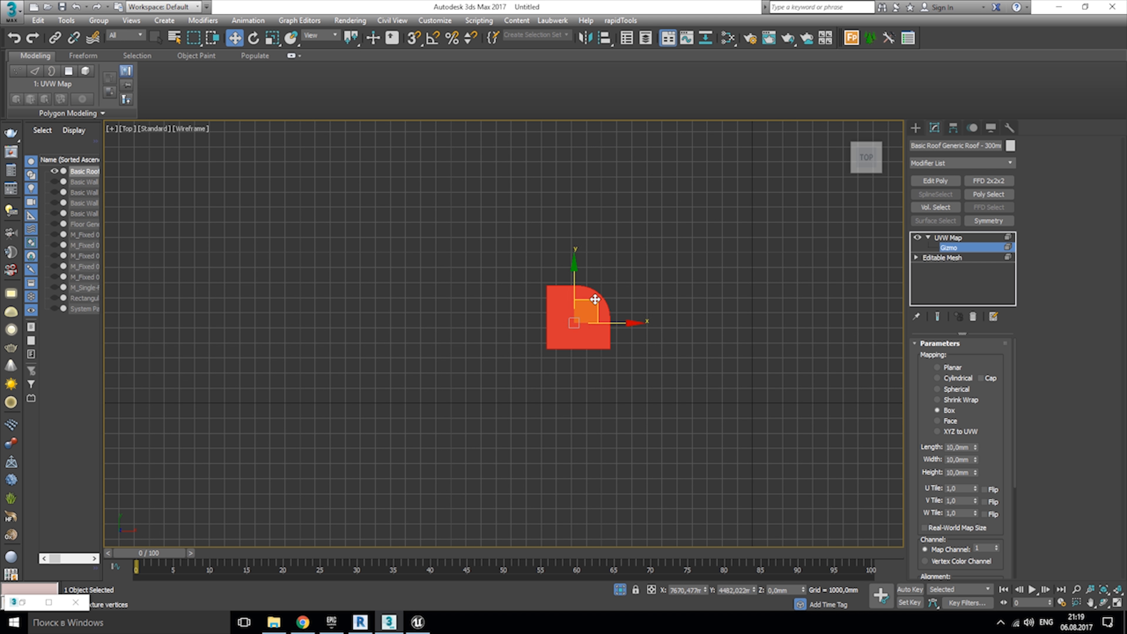
Set the mapping box's length to 15.9 mm and width to 15.1 mm, and centre it around the roof outline.
scroll(642, 316, up, 5)
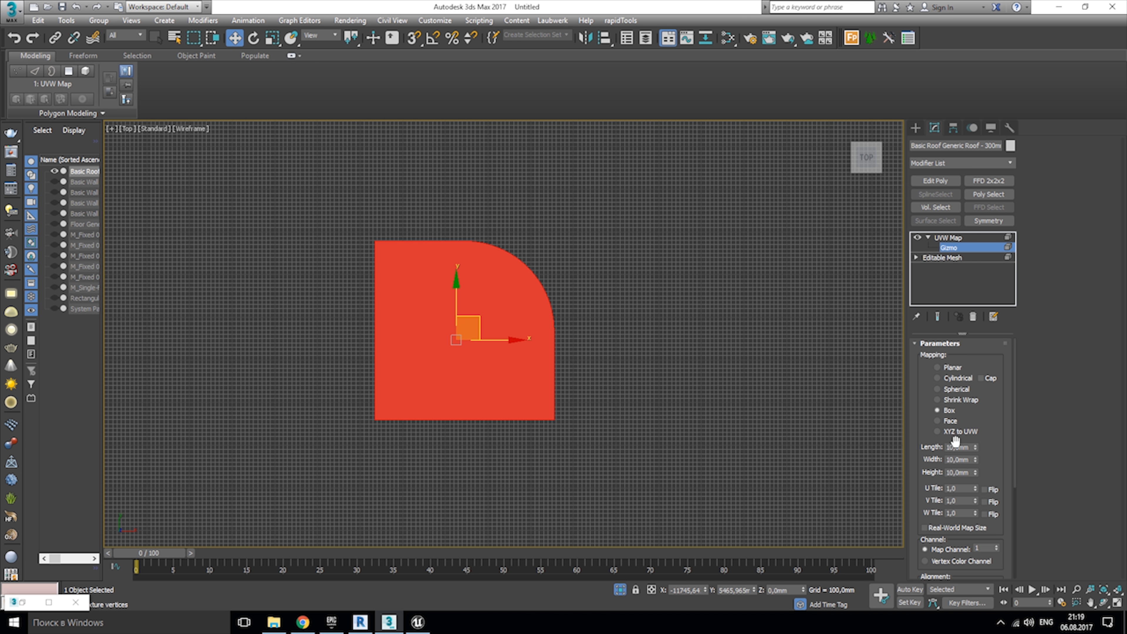
drag(976, 448, 979, 429)
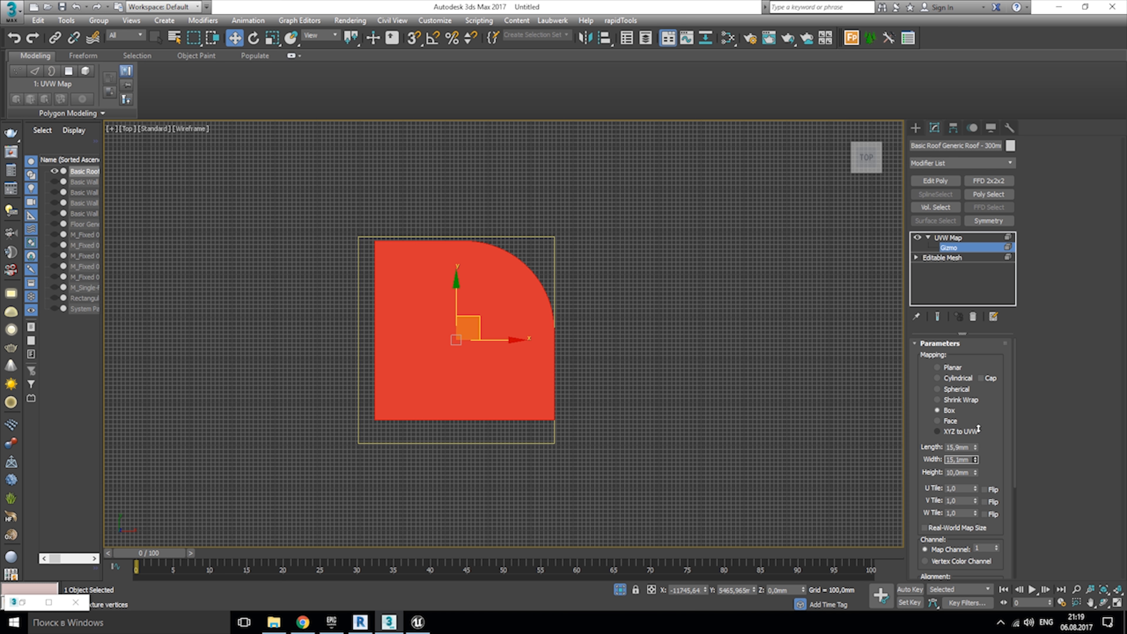
drag(473, 320, 479, 315)
Raise the mapping gizmo to the roof in the Front view and set its height to 1.9 mm, enclosing the slab.
key(alt+w)
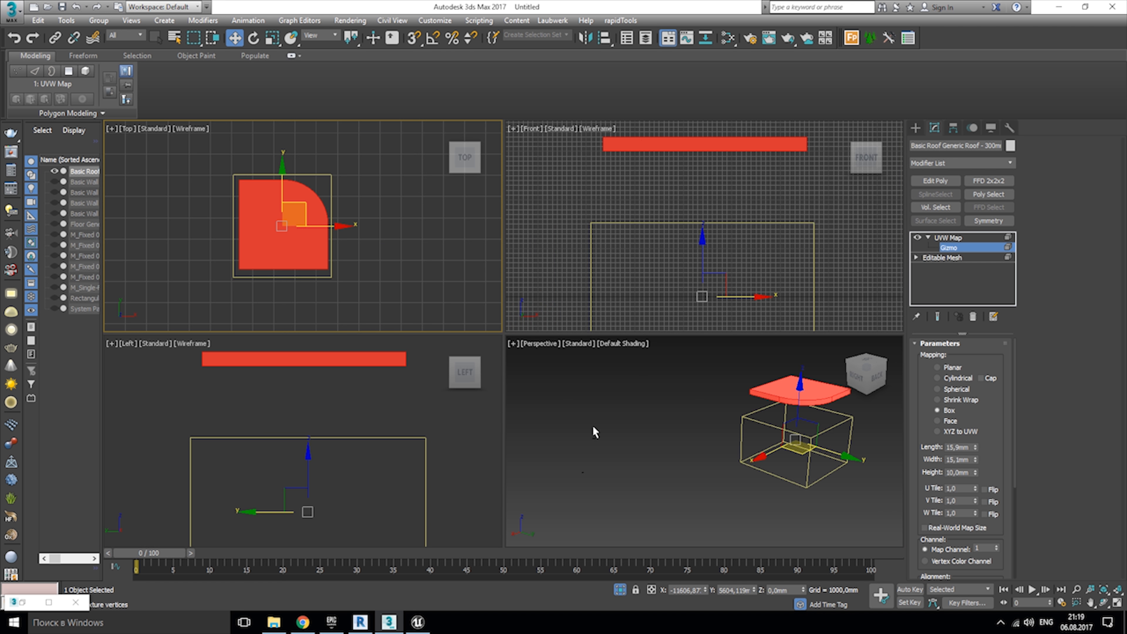
right_click(586, 280)
key(alt+w)
scroll(611, 255, down, 2)
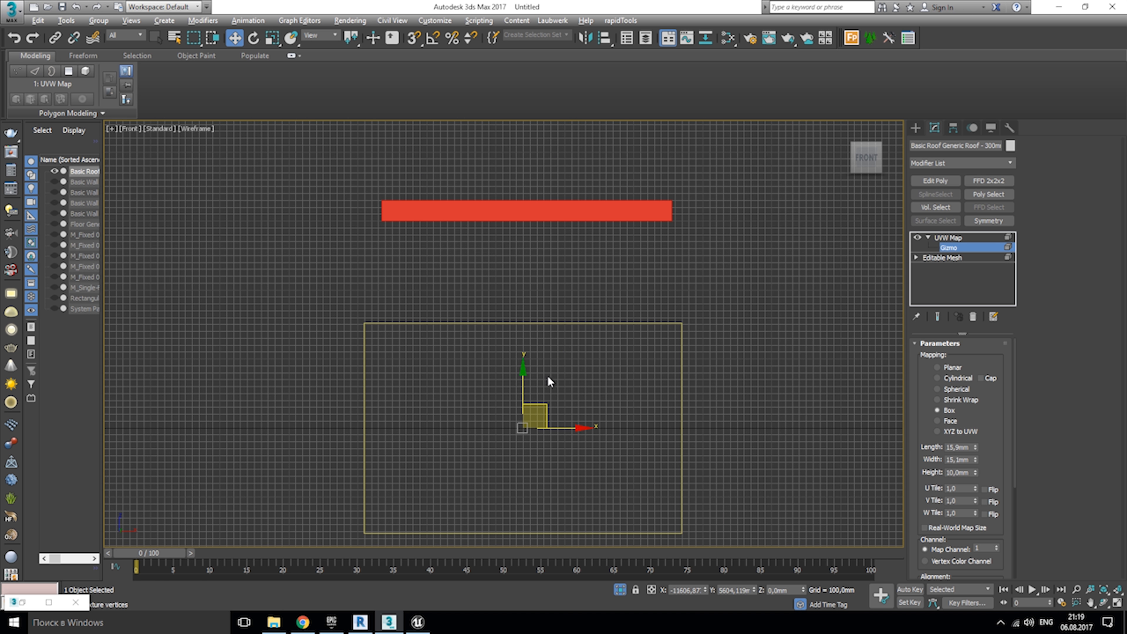
drag(542, 385, 542, 179)
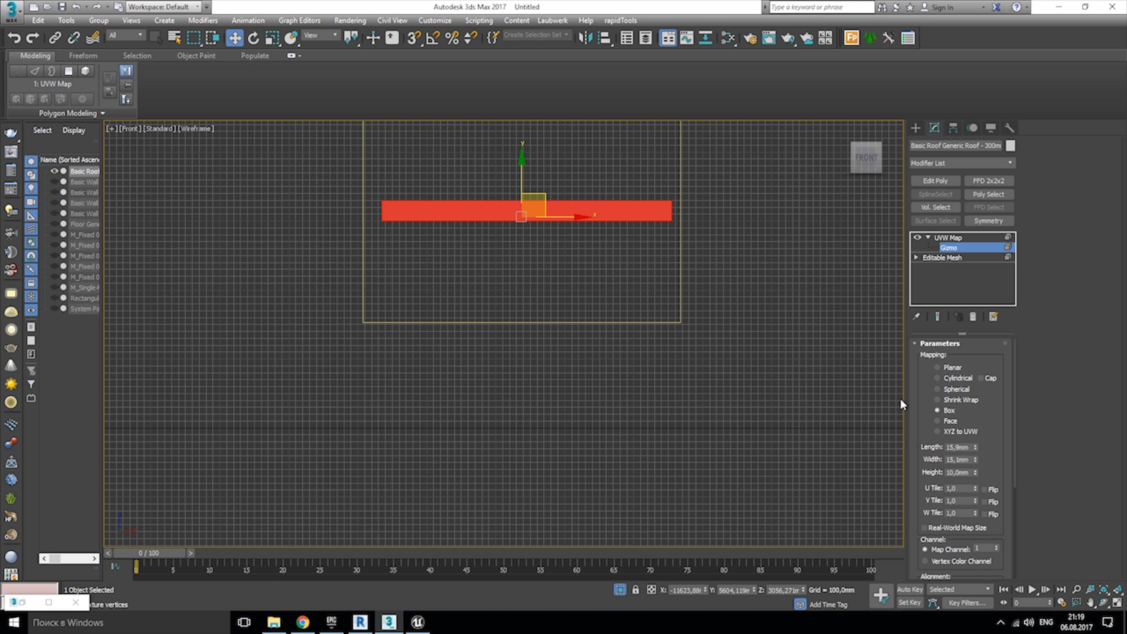
drag(974, 473, 971, 517)
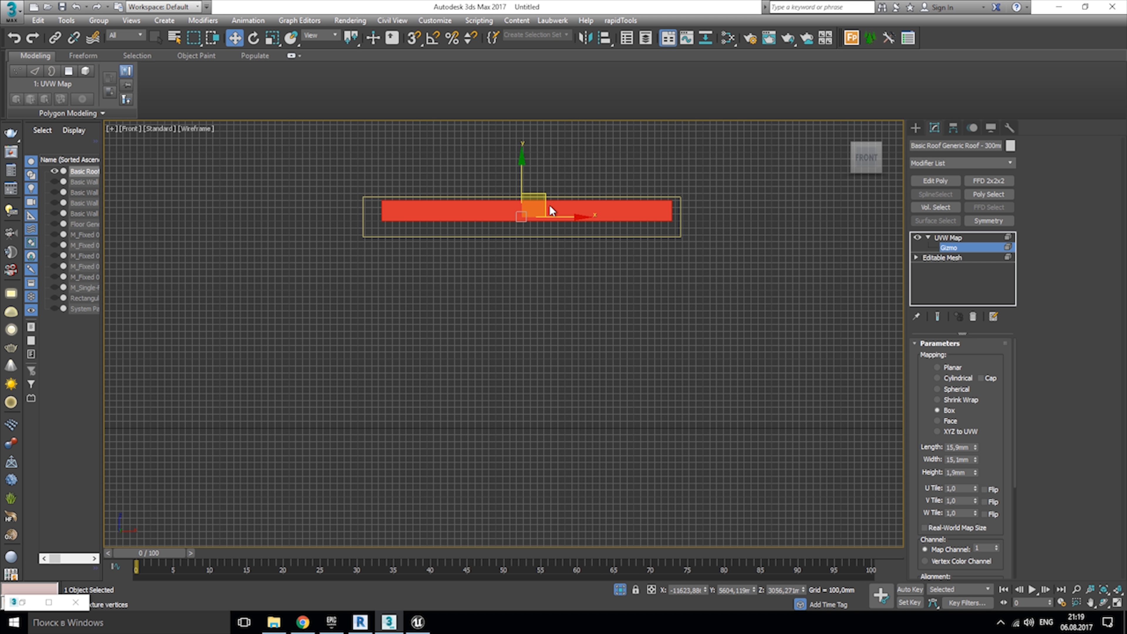
drag(542, 198, 541, 195)
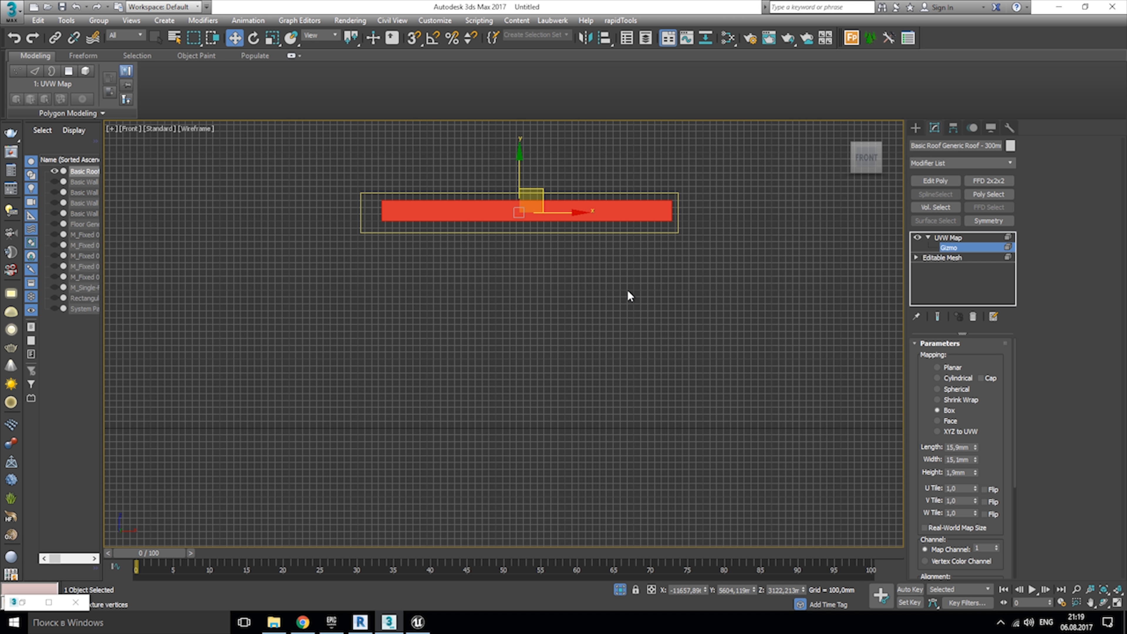
Return to the perspective view, leave gizmo editing and collapse the roof's stack to the UVW Map.
key(alt+w)
click(667, 493)
key(alt+w)
middle_drag(688, 427, 565, 464)
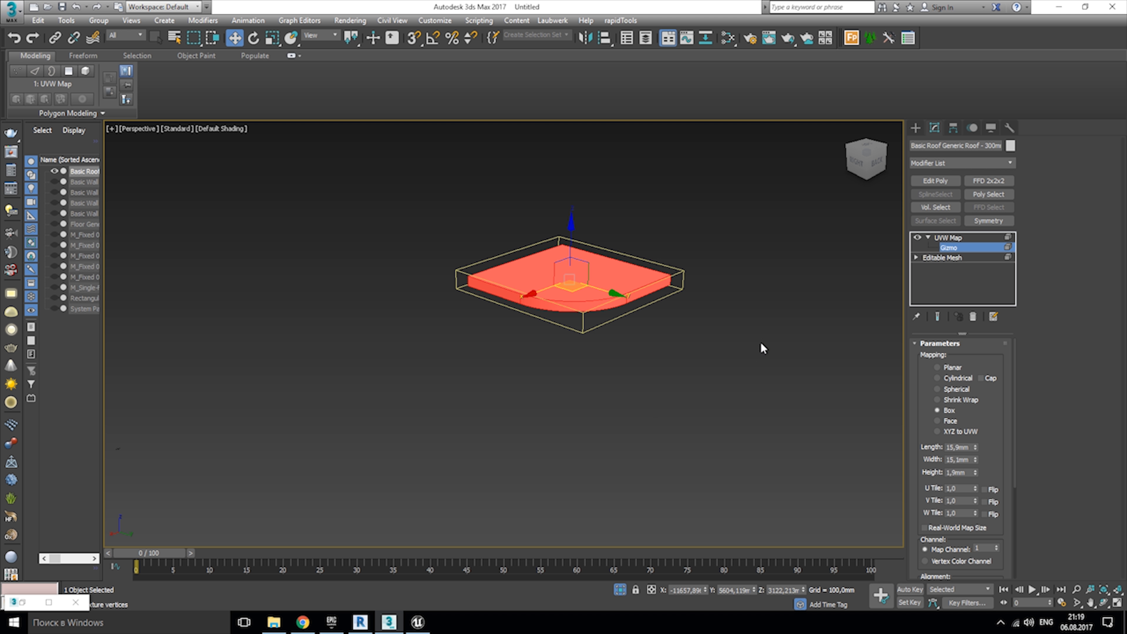
click(948, 238)
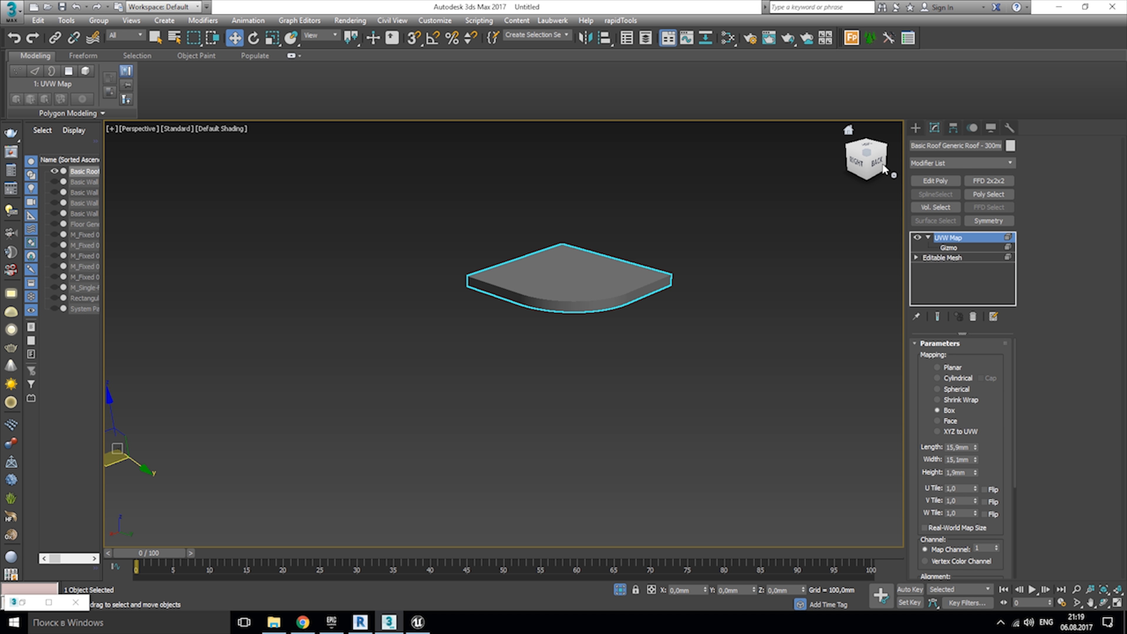
right_click(954, 240)
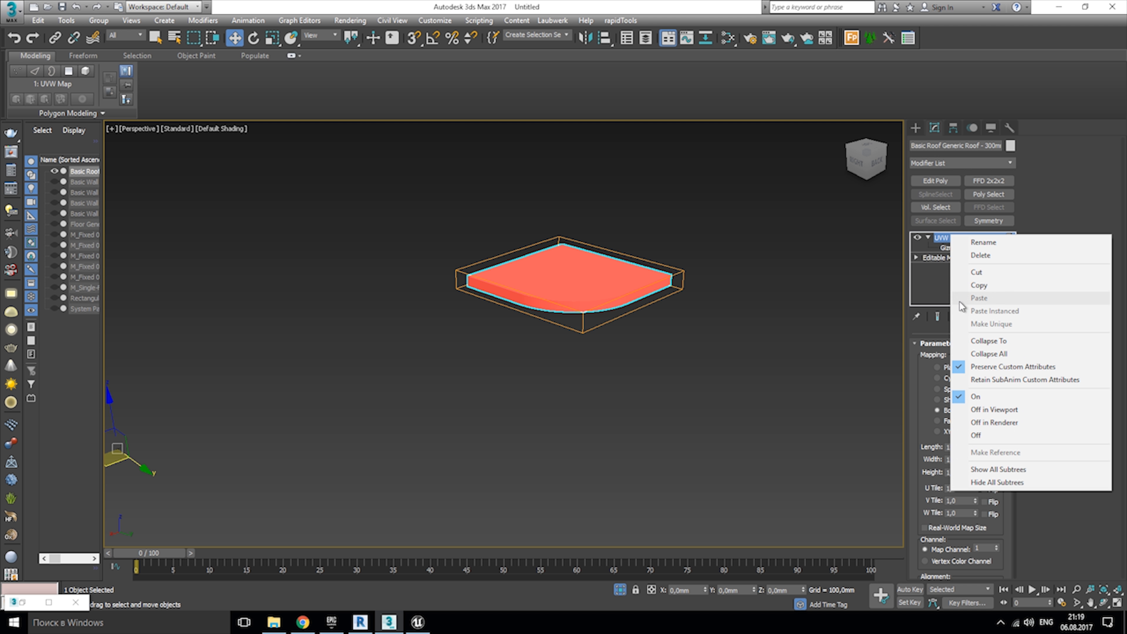
click(988, 341)
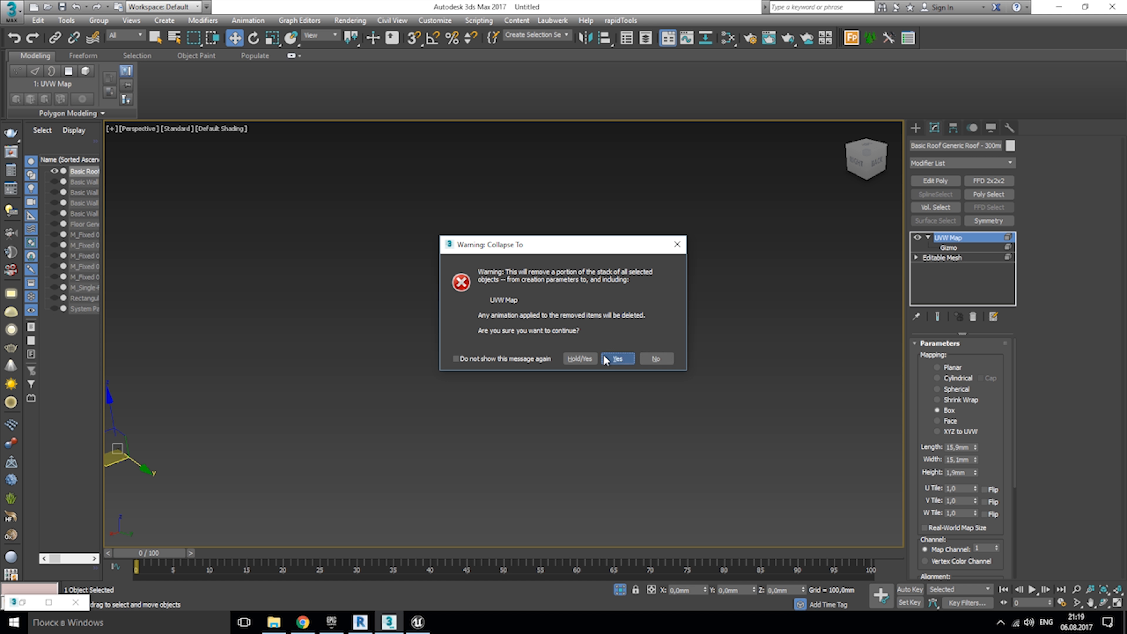
click(617, 358)
click(622, 360)
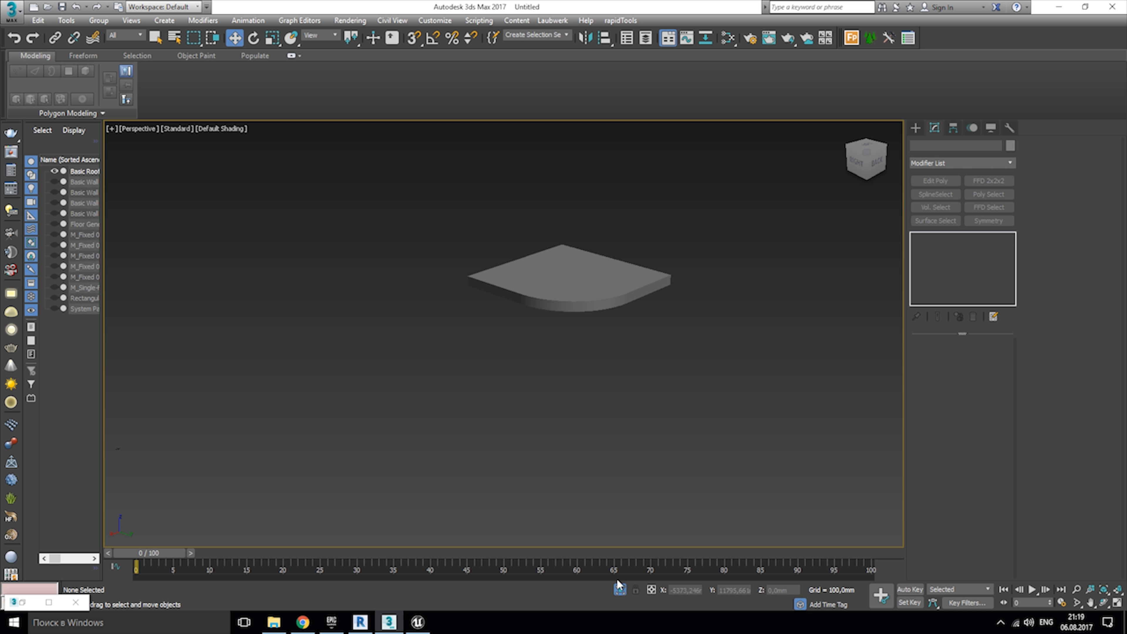
Exit isolation and select all four Basic Wall objects around the house.
click(620, 589)
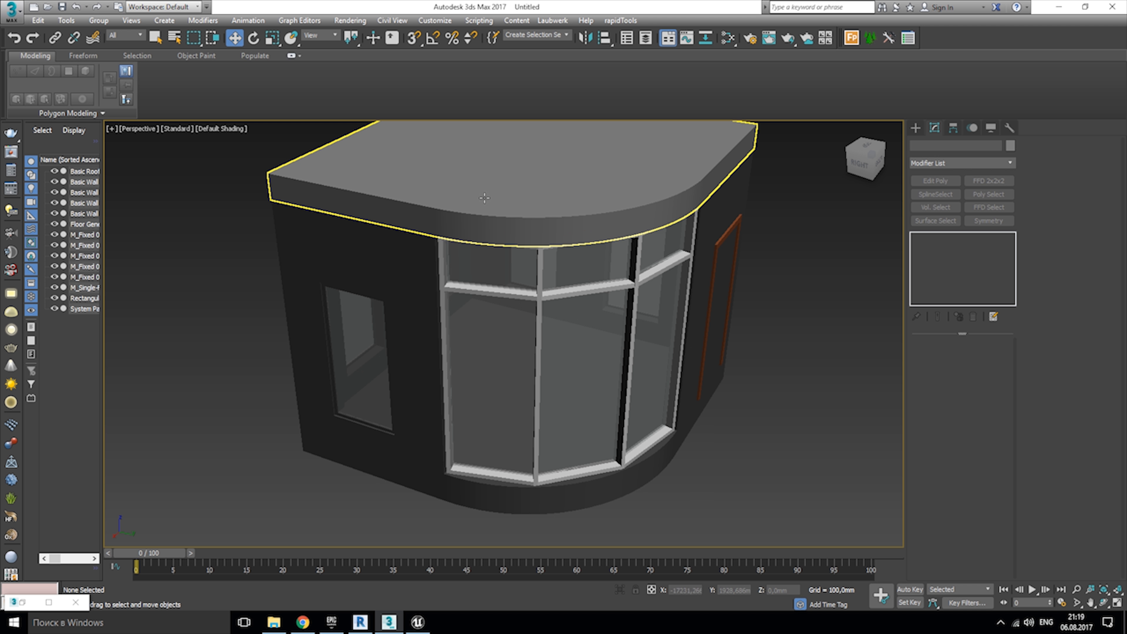
click(409, 284)
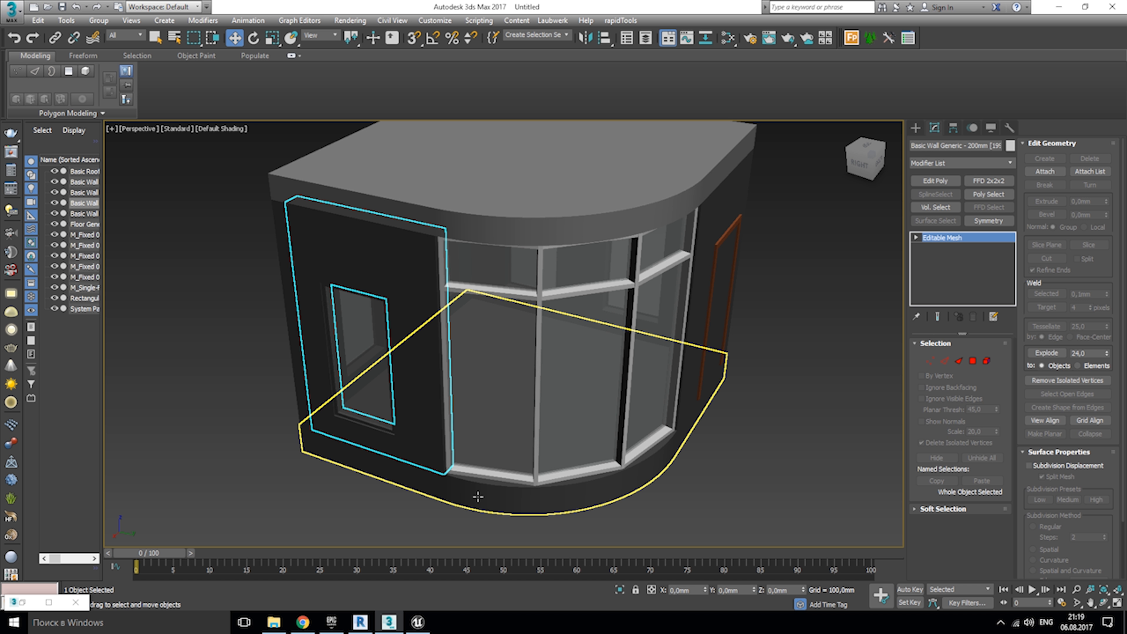
click(497, 499)
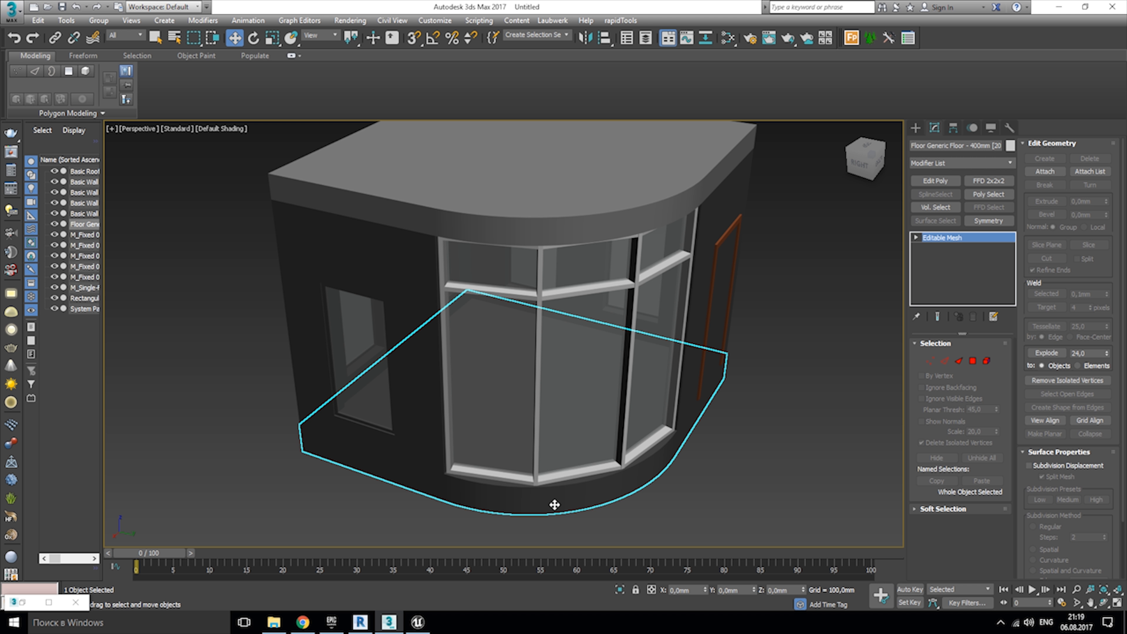
click(400, 282)
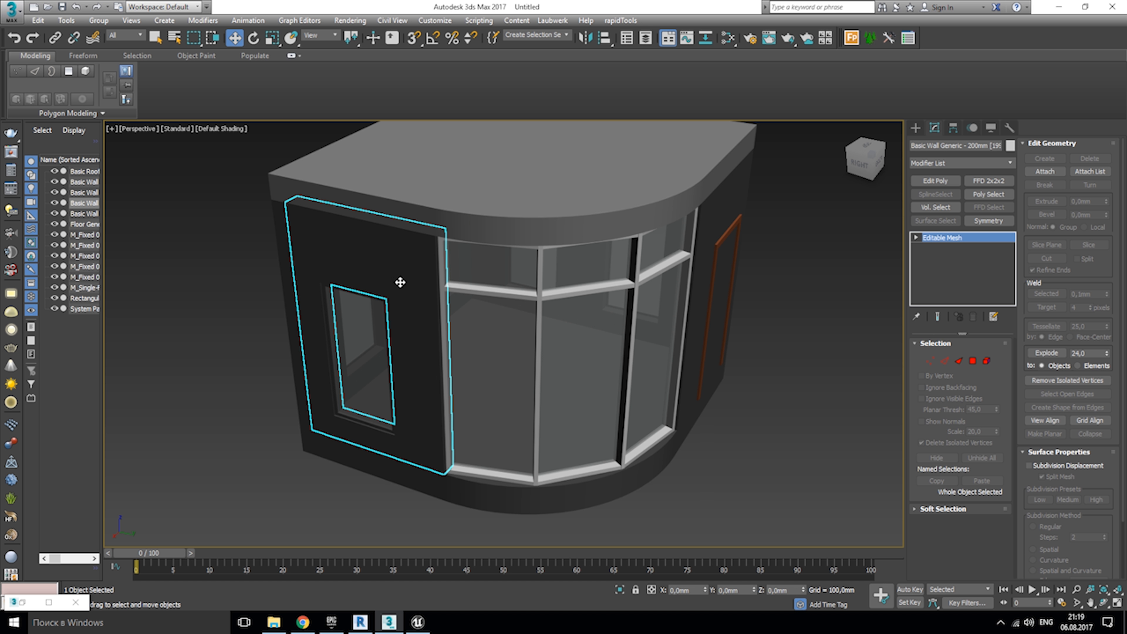
ctrl+click(279, 247)
ctrl+click(712, 224)
alt+middle_drag(728, 222, 672, 254)
ctrl+click(578, 378)
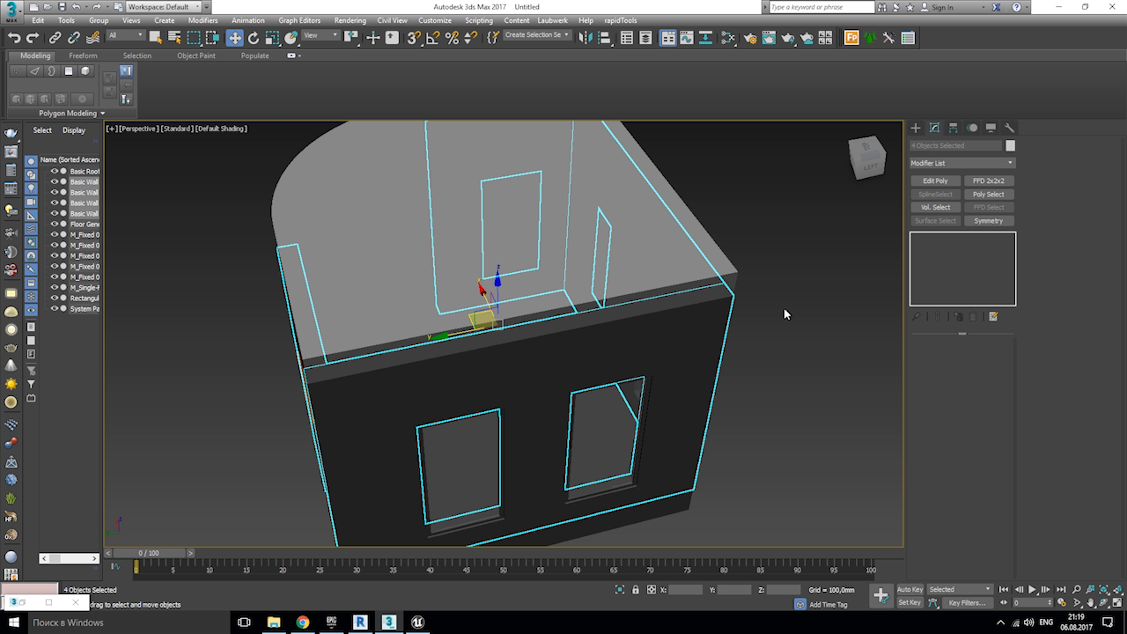
Isolate the four walls, turn the view to their inner sides and select the wall adjoining the two-window wall.
click(620, 590)
scroll(650, 417, down, 5)
alt+middle_drag(581, 411, 662, 398)
scroll(630, 405, up, 7)
click(416, 424)
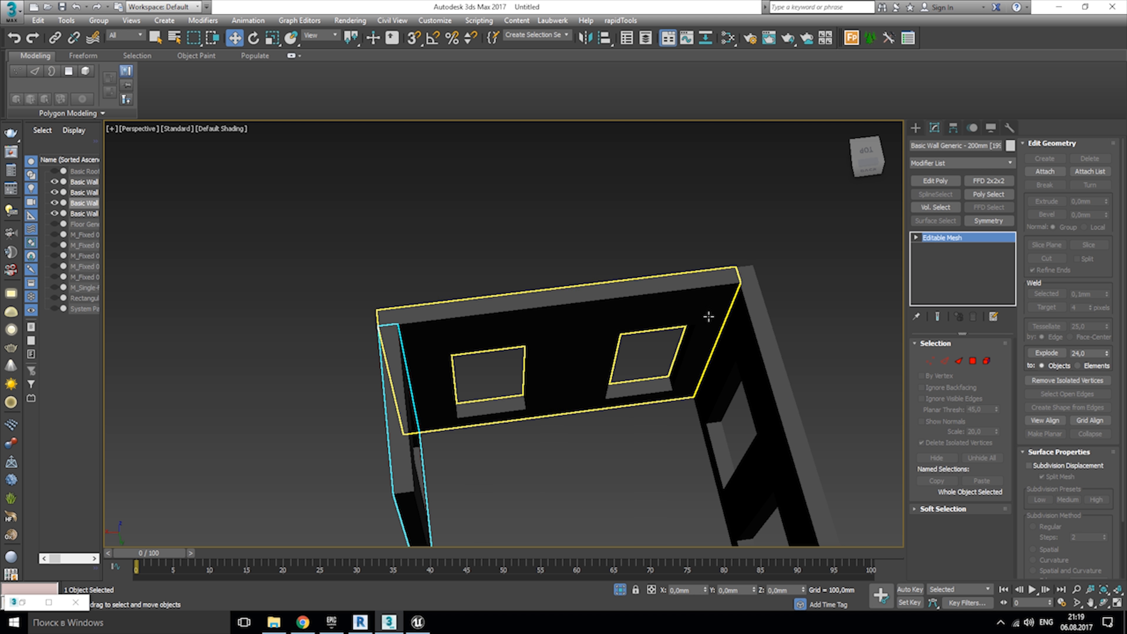
Select the inner polygon face of the single-window wall adjoining the two-window wall.
alt+middle_drag(844, 365, 637, 308)
scroll(637, 308, up, 3)
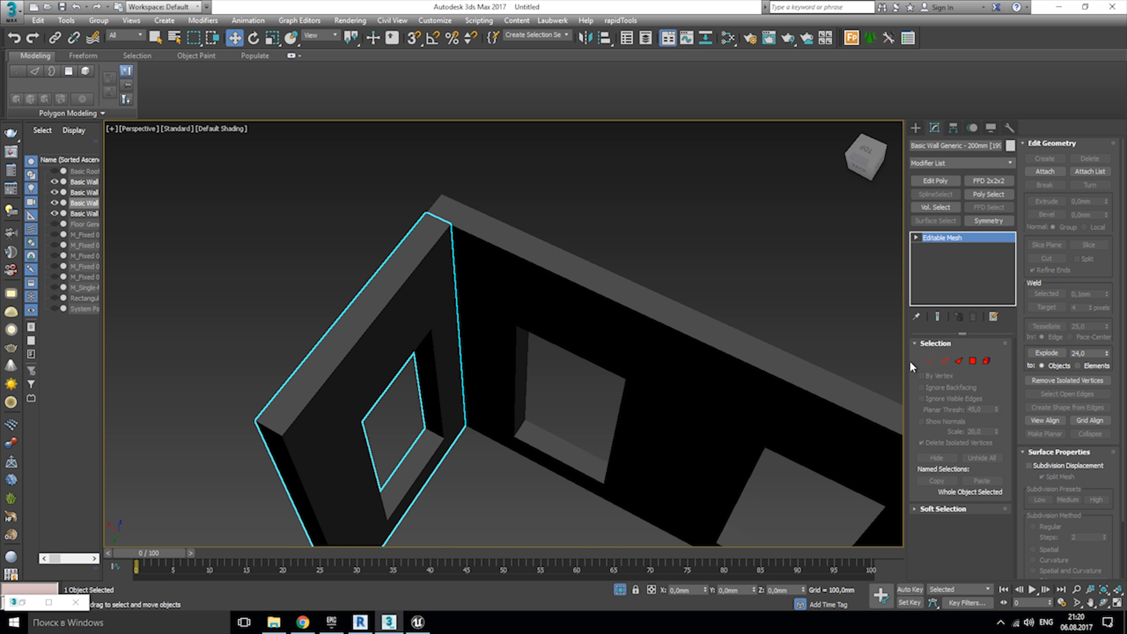
click(972, 361)
click(442, 291)
Duplicate the pink Standard material in the Slate Material Editor and assign the copy to the wall's selected inner face.
key(m)
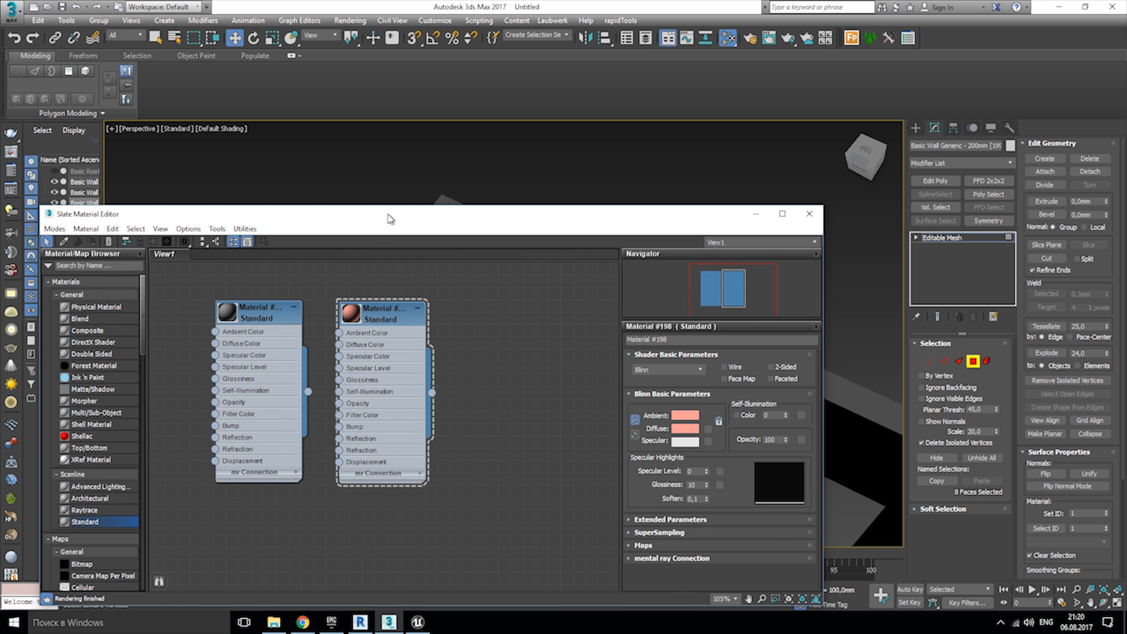
shift+drag(395, 313, 529, 314)
drag(526, 221, 88, 228)
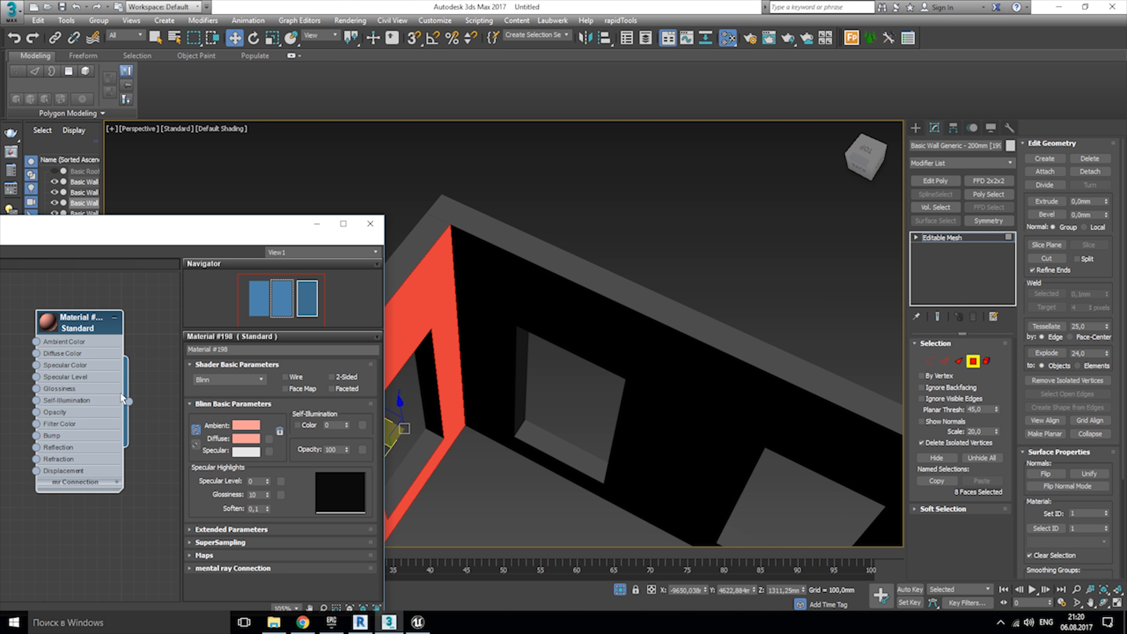
drag(128, 401, 444, 295)
click(473, 295)
Add a UVW Map modifier with Box mapping to the single-window wall and collapse its stack to that modifier.
click(1001, 165)
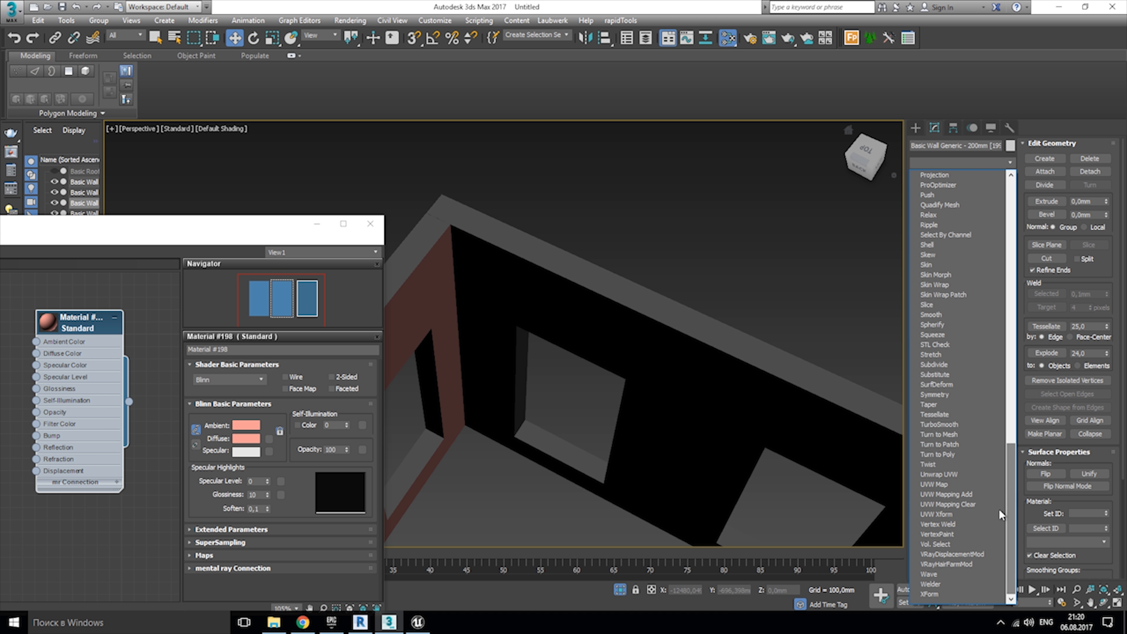
click(1013, 439)
right_click(956, 238)
click(1003, 350)
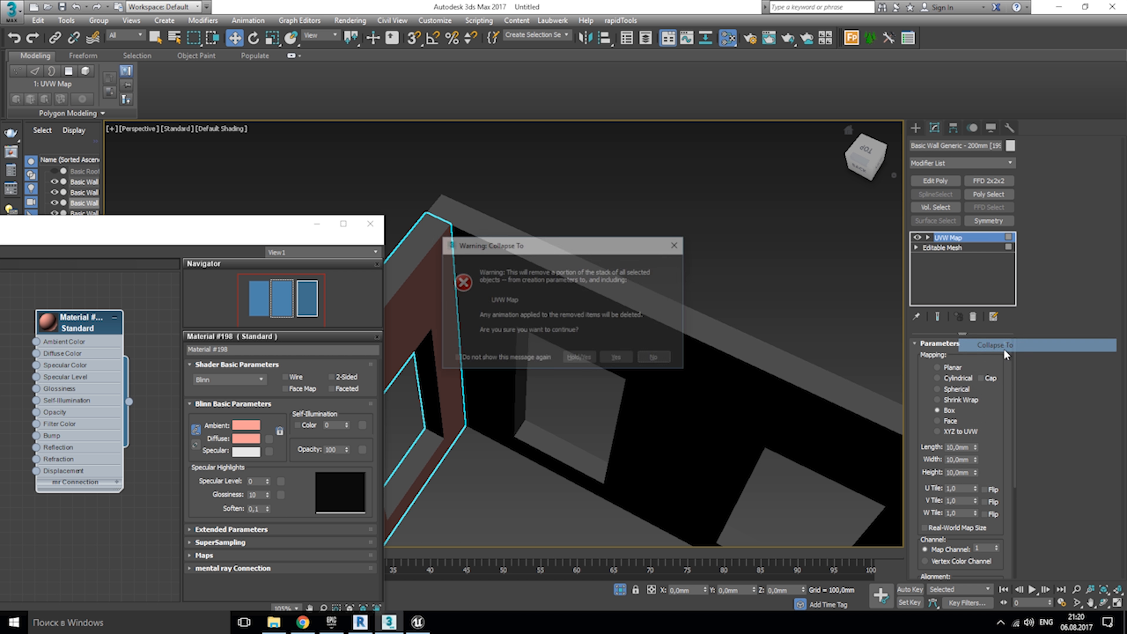
click(616, 357)
Make another copy of the pink material and assign the pink material to the inner face of the two-window wall.
click(636, 327)
mouse_move(80, 319)
shift+mouse_down()
mouse_move(100, 376)
mouse_move(80, 543)
shift+mouse_up()
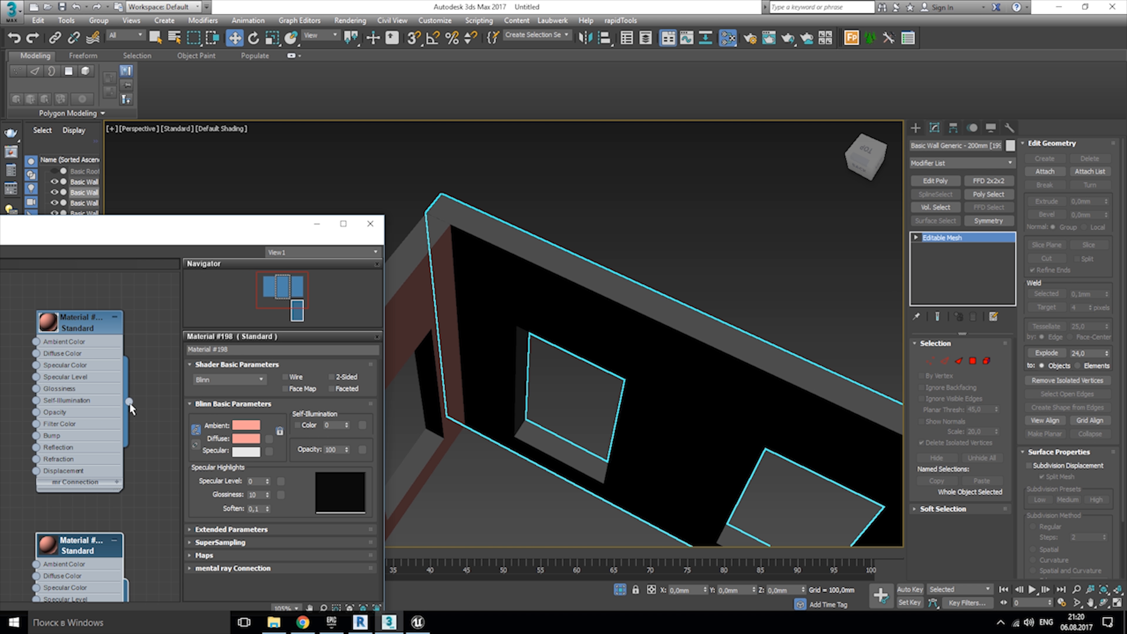
click(974, 362)
drag(129, 401, 613, 368)
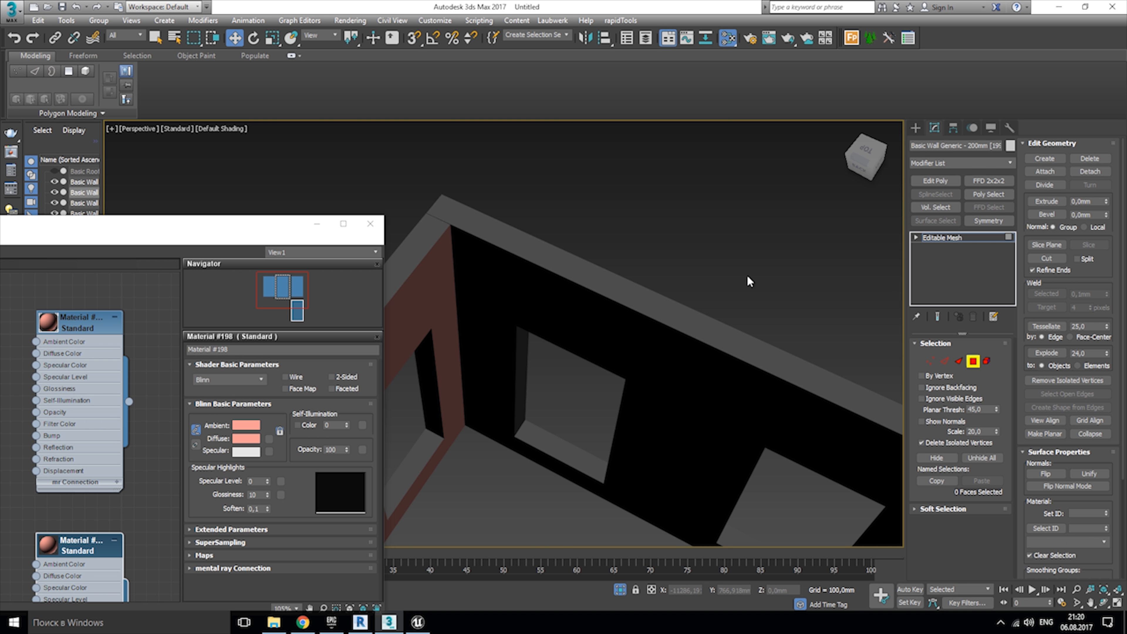
drag(129, 400, 613, 353)
Select the two-window wall's whole mesh element and apply a UVW Map modifier with Box mapping.
click(987, 361)
click(807, 374)
click(960, 163)
drag(1011, 206, 1016, 471)
click(941, 505)
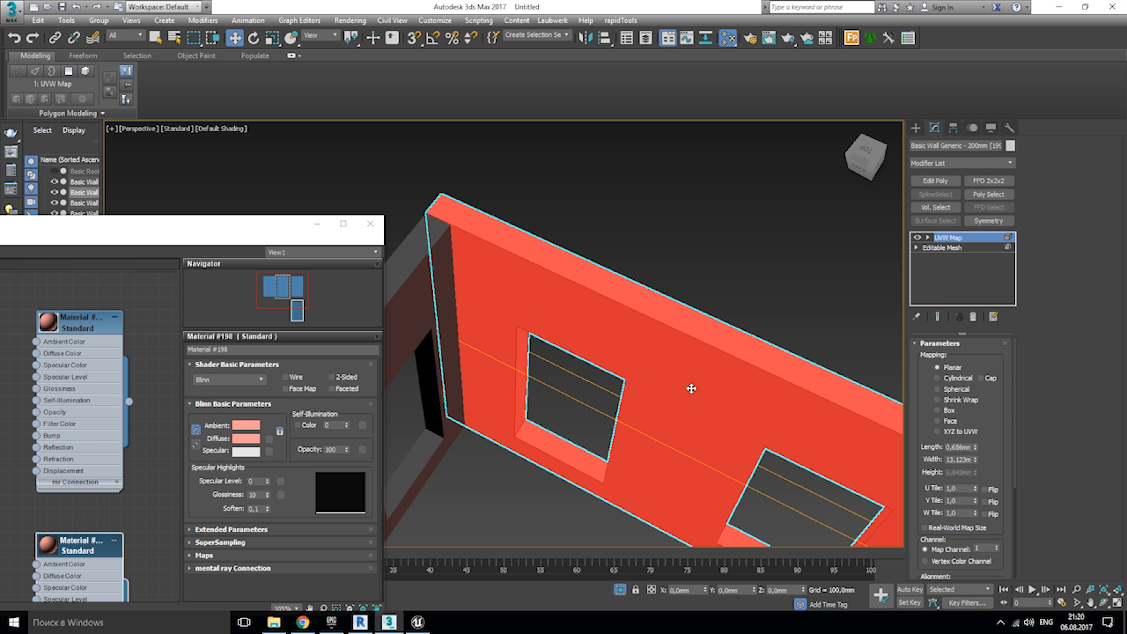
click(949, 412)
click(873, 214)
click(916, 128)
Reselect the two-window wall, pick its inner polygon face and add a UVW Map modifier with Box mapping.
scroll(790, 222, down, 5)
alt+middle_drag(790, 222, 614, 230)
middle_drag(614, 230, 651, 338)
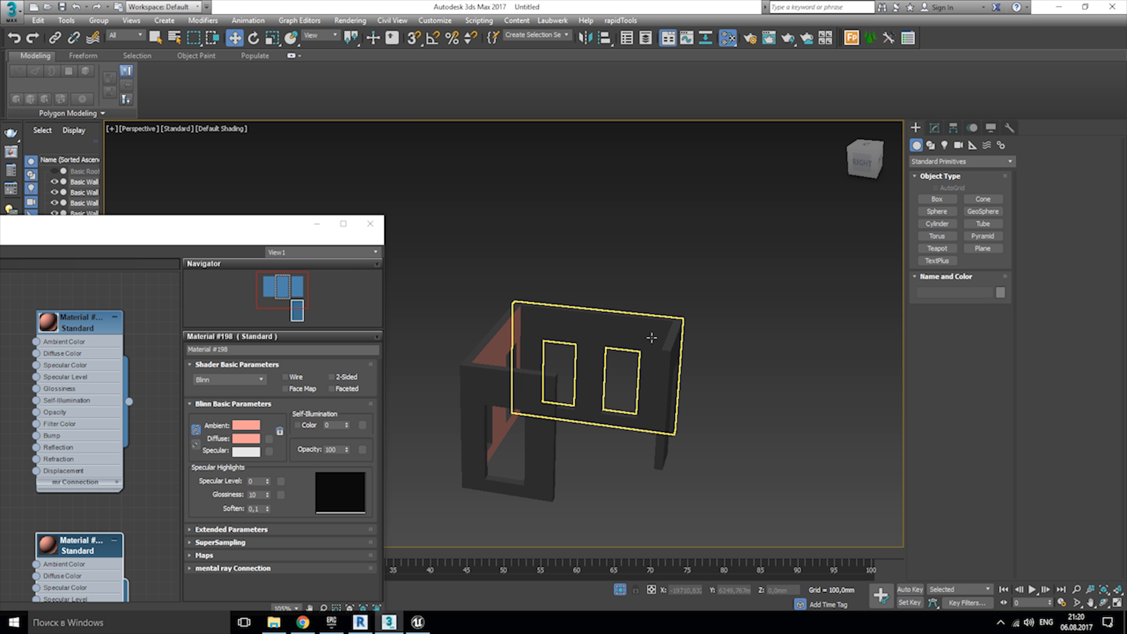
click(651, 338)
click(934, 127)
click(973, 361)
click(595, 328)
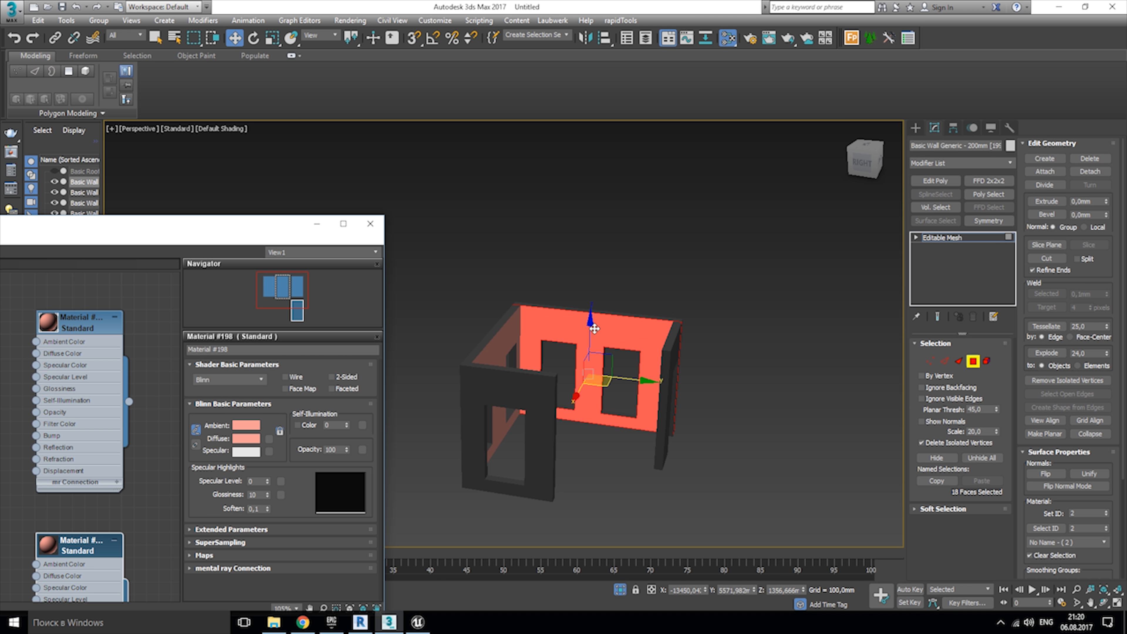
click(963, 163)
scroll(968, 399, down, 5)
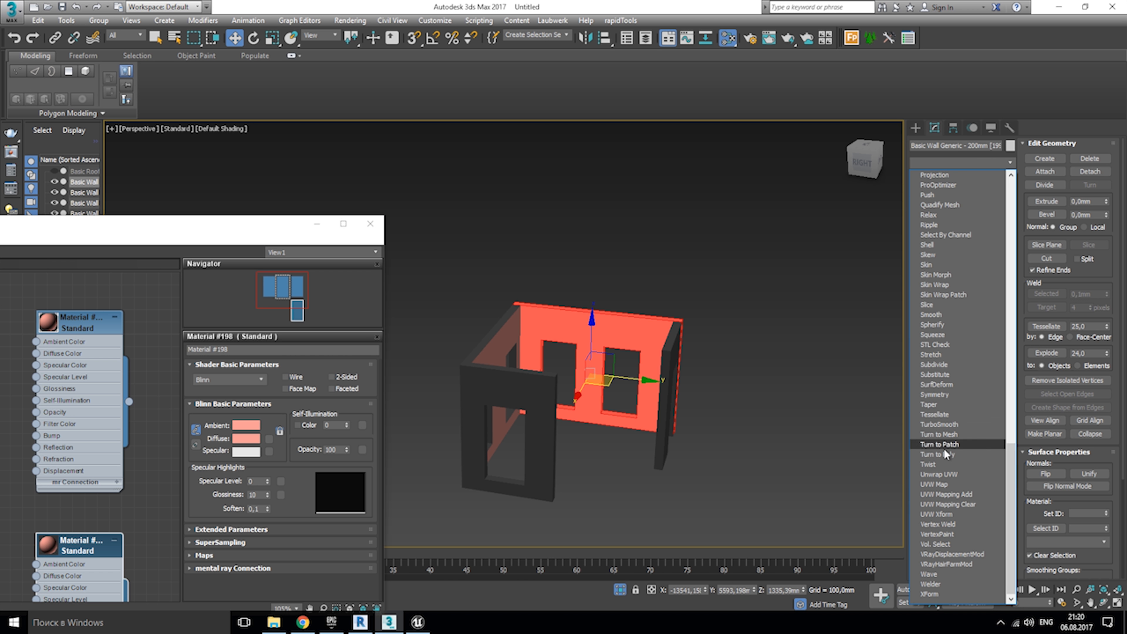
click(972, 359)
click(950, 412)
Collapse the stacks of the two-window wall and the adjoining windowed wall to their UVW Map modifiers.
click(806, 403)
click(667, 391)
alt+middle_drag(599, 378, 714, 422)
click(619, 364)
right_click(944, 235)
click(982, 340)
click(614, 358)
click(625, 464)
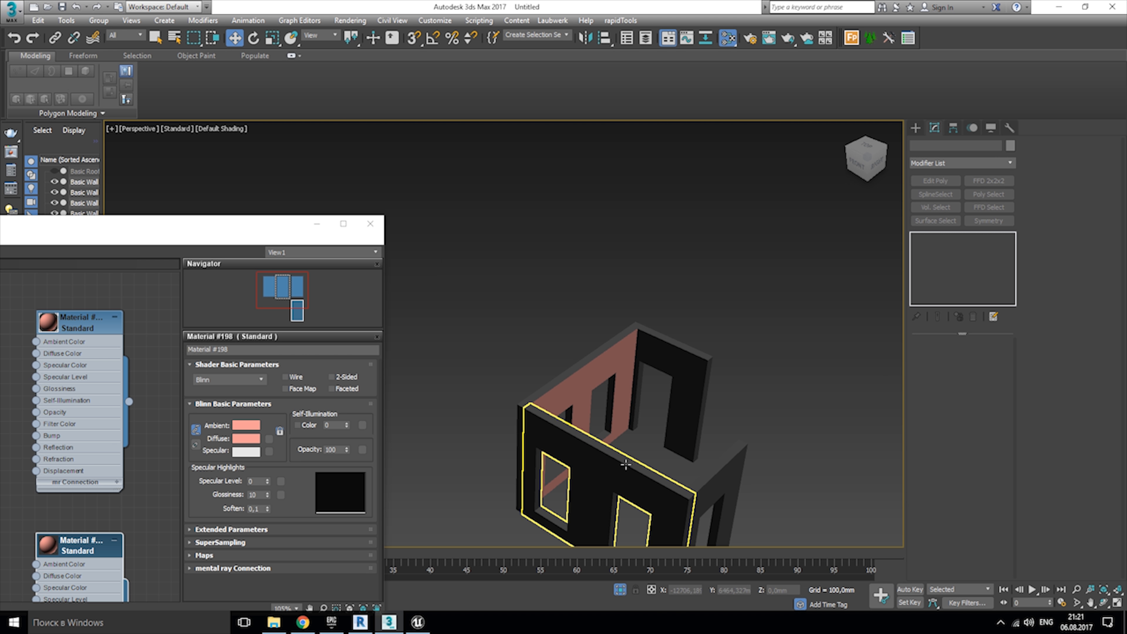
right_click(945, 233)
click(982, 338)
click(615, 358)
Select the inner polygon face of the wall with the door opening and assign the pink material to it.
click(684, 370)
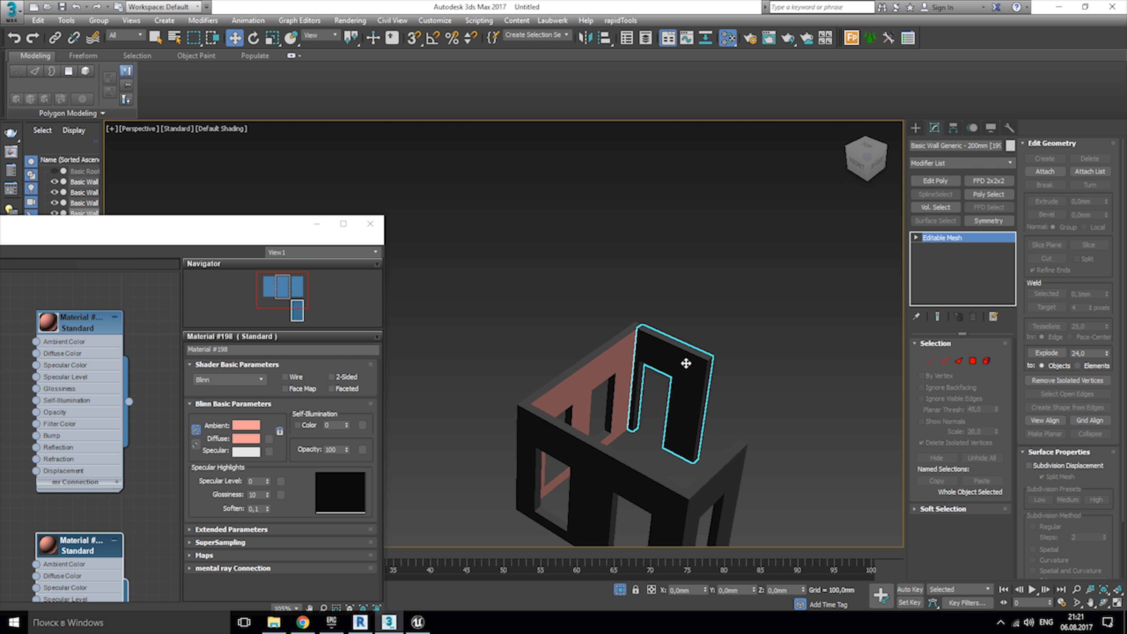
key(4)
click(692, 364)
drag(132, 405, 701, 365)
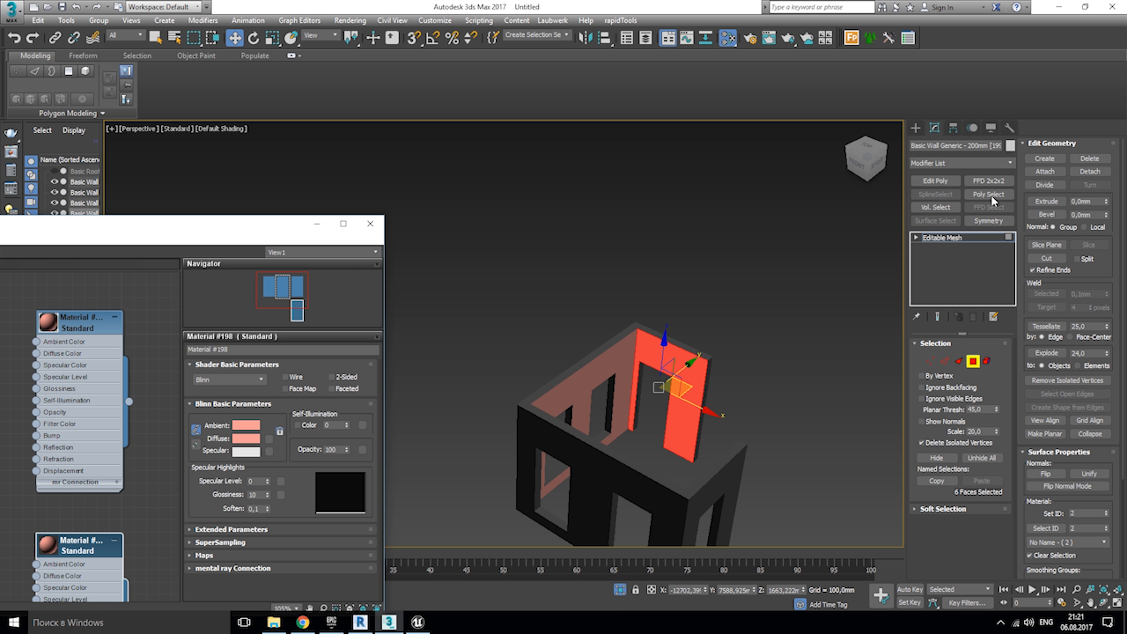
Add a UVW Map modifier with Box mapping to the door wall, collapse its stack to it and clear the selection.
click(992, 162)
drag(1011, 271, 1015, 488)
click(950, 486)
click(948, 411)
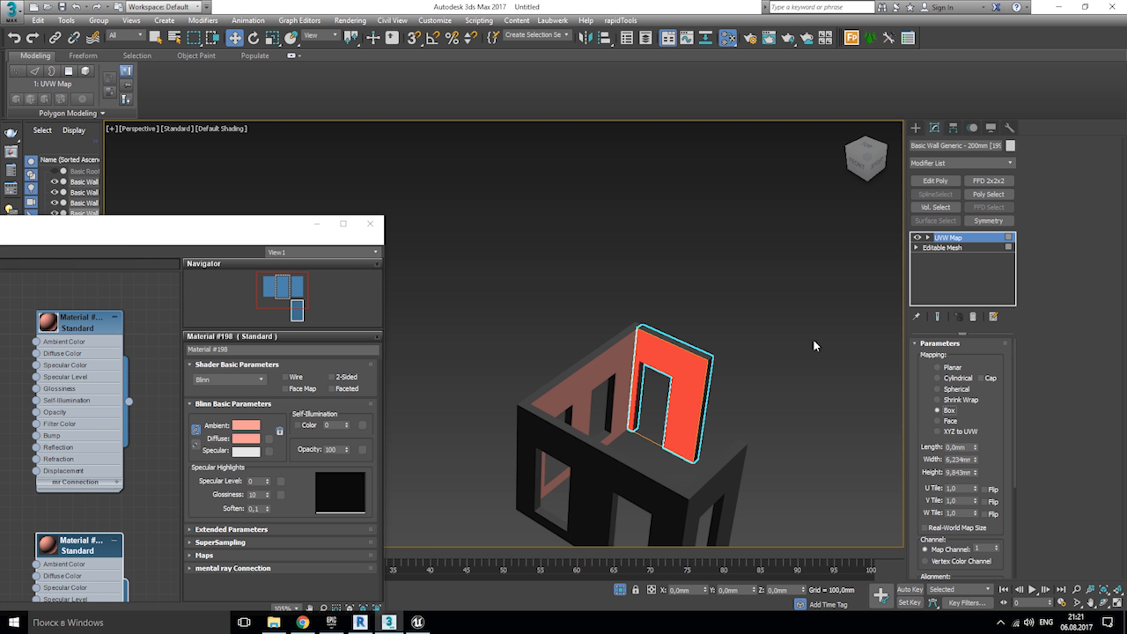
right_click(947, 238)
click(983, 338)
click(615, 359)
click(742, 357)
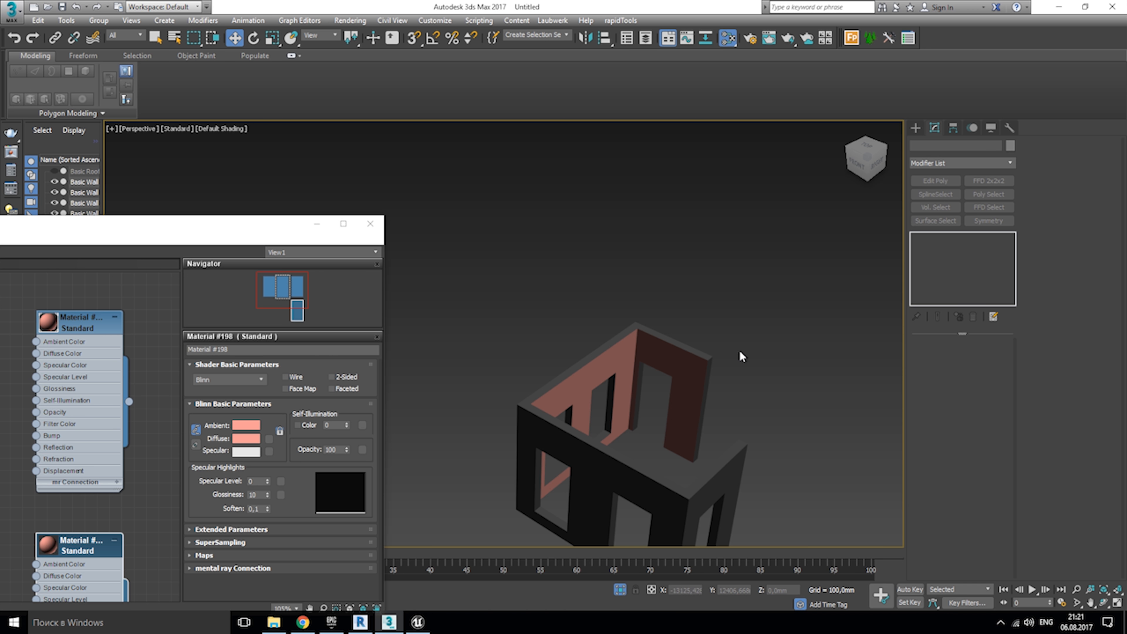
Exit wall isolation, select the floor slab under the house and isolate it.
alt+middle_drag(742, 357, 828, 356)
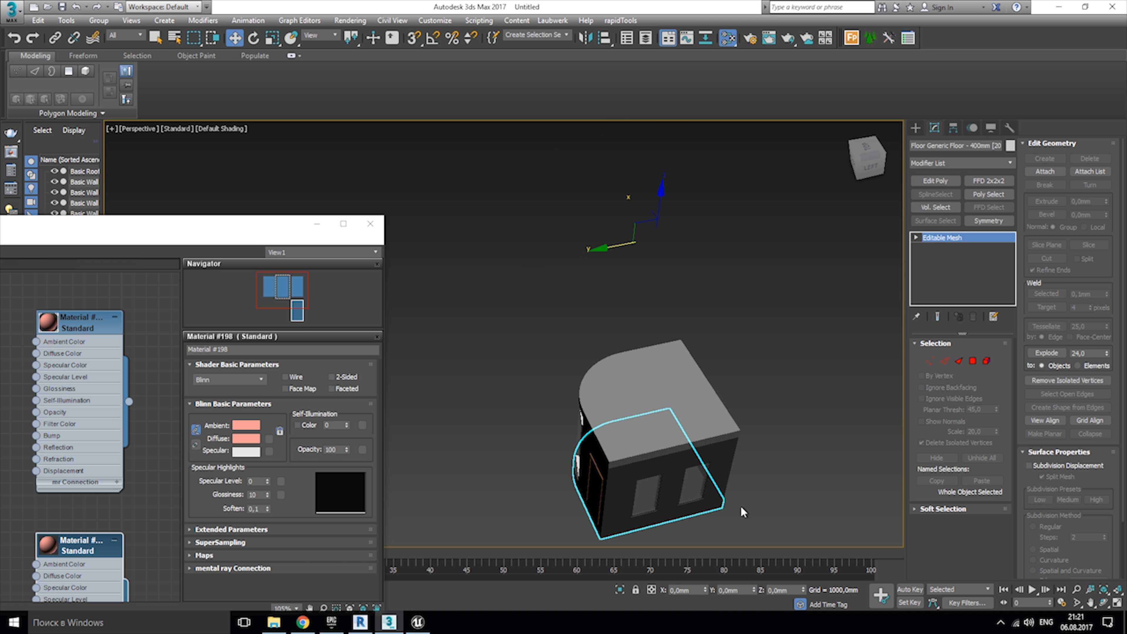
alt+middle_drag(754, 355, 781, 456)
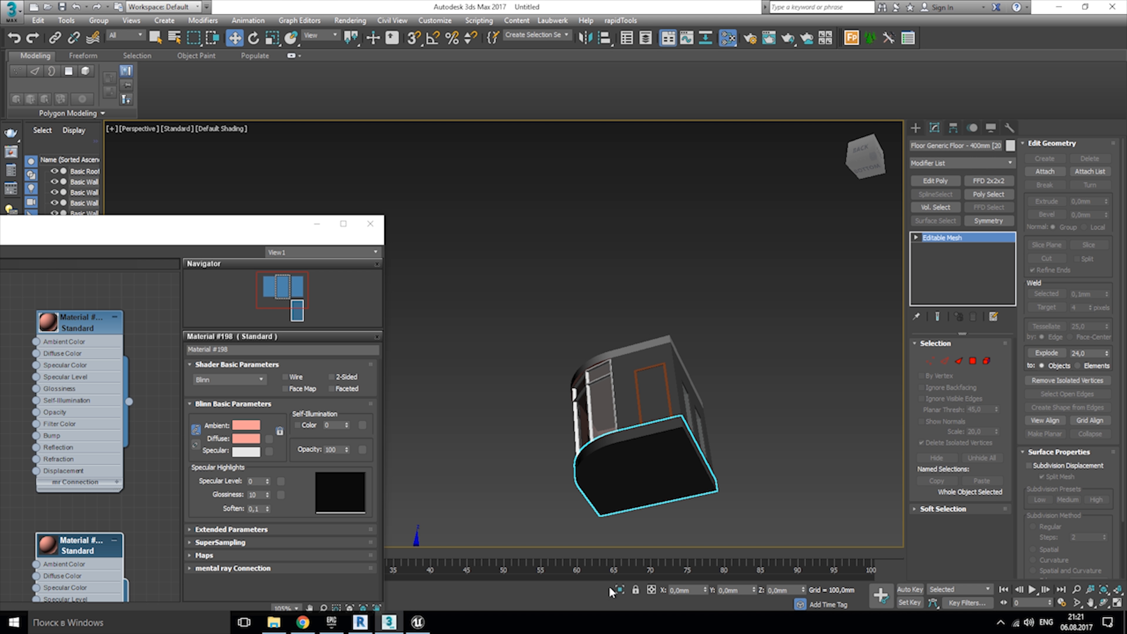
click(619, 590)
Select the floor slab's top polygon face and assign the second copy of the pink material to it.
alt+middle_drag(714, 392, 692, 497)
key(4)
click(601, 353)
drag(97, 551, 85, 341)
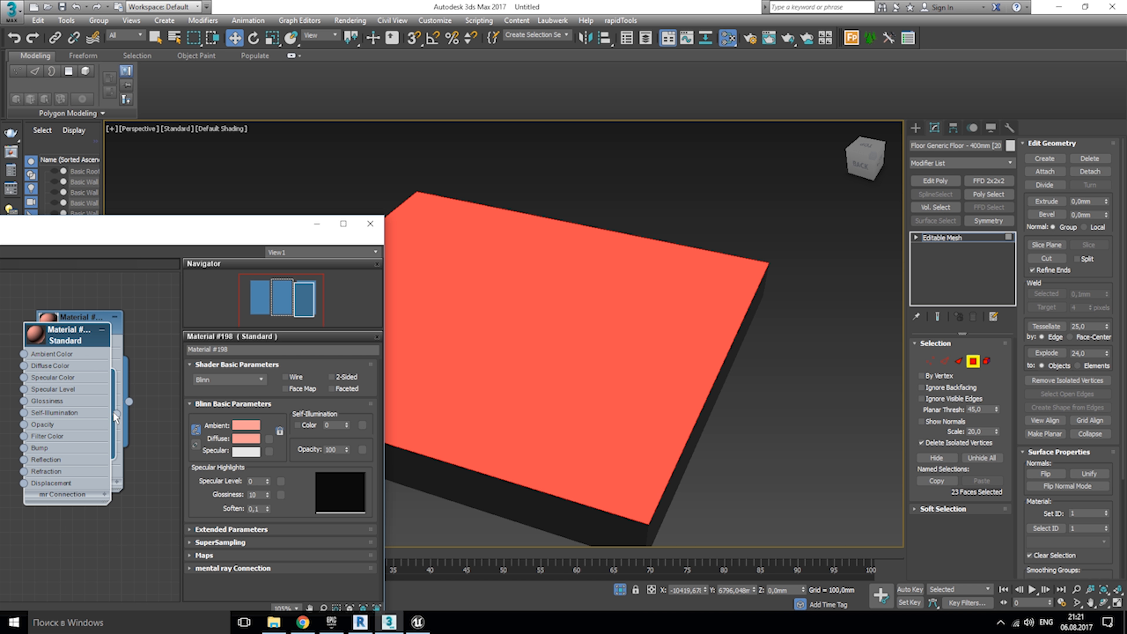
drag(116, 415, 664, 419)
Select the floor's whole mesh element, add a UVW Map modifier and collapse the stack to it.
click(987, 361)
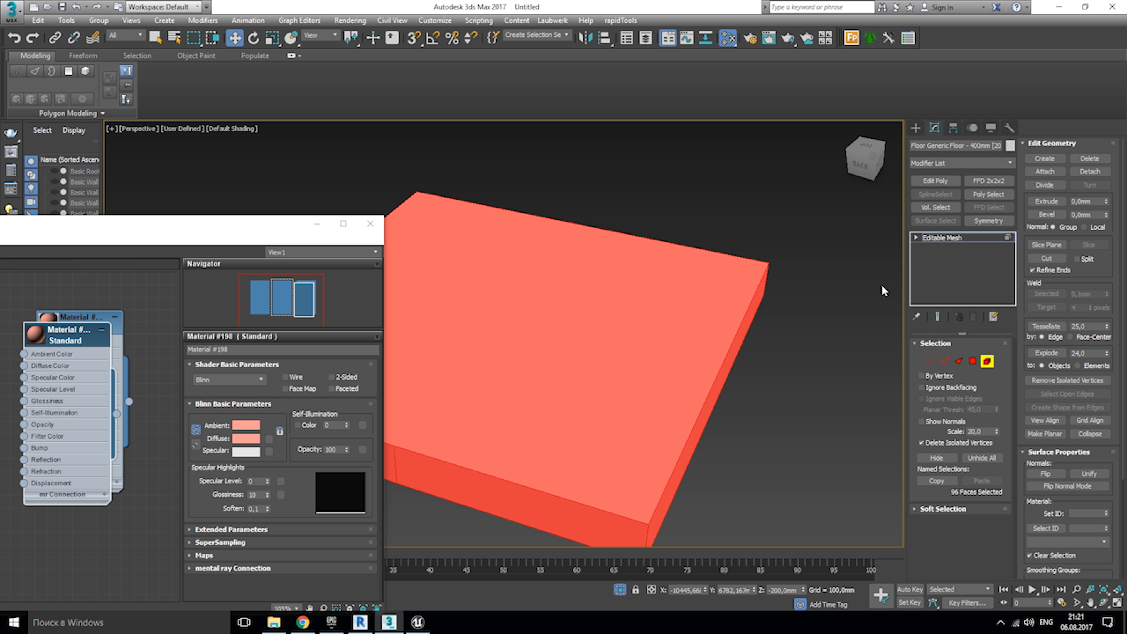
click(961, 163)
scroll(967, 422, down, 2)
click(969, 404)
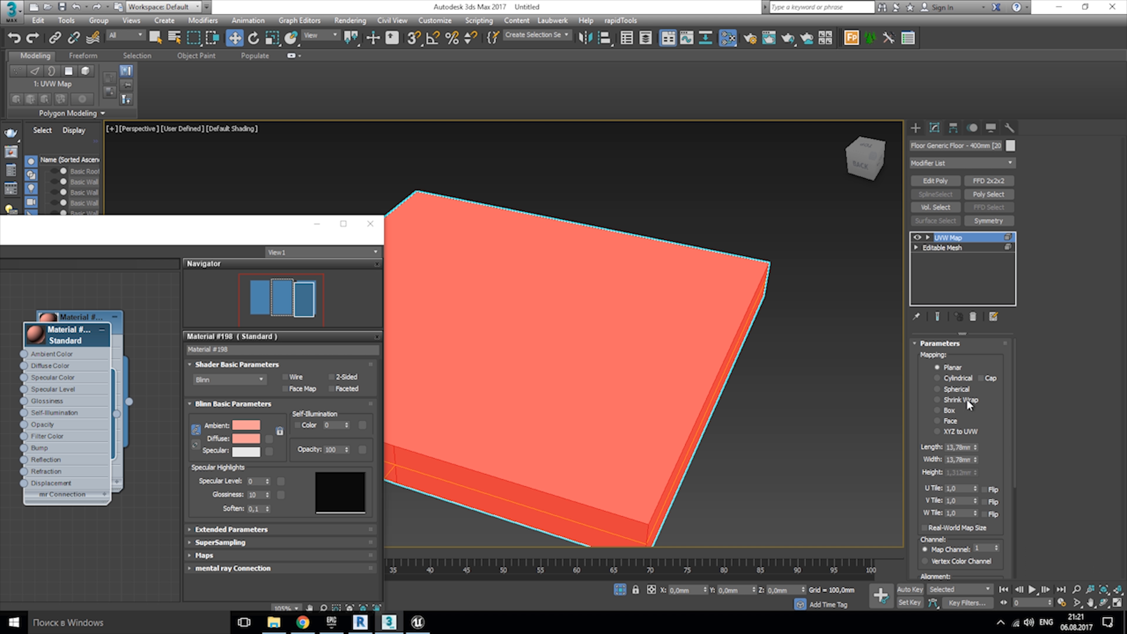
right_click(963, 240)
click(977, 357)
click(622, 361)
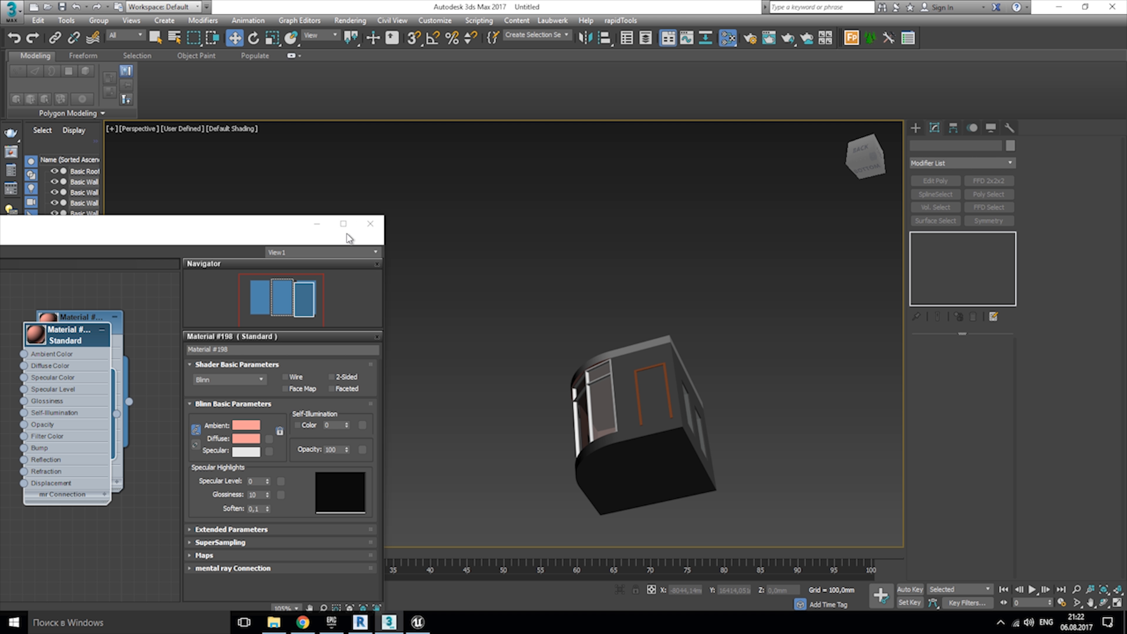
Close the Slate Material Editor and examine the complete house from its curved glazed side.
click(370, 223)
alt+middle_drag(483, 323, 667, 411)
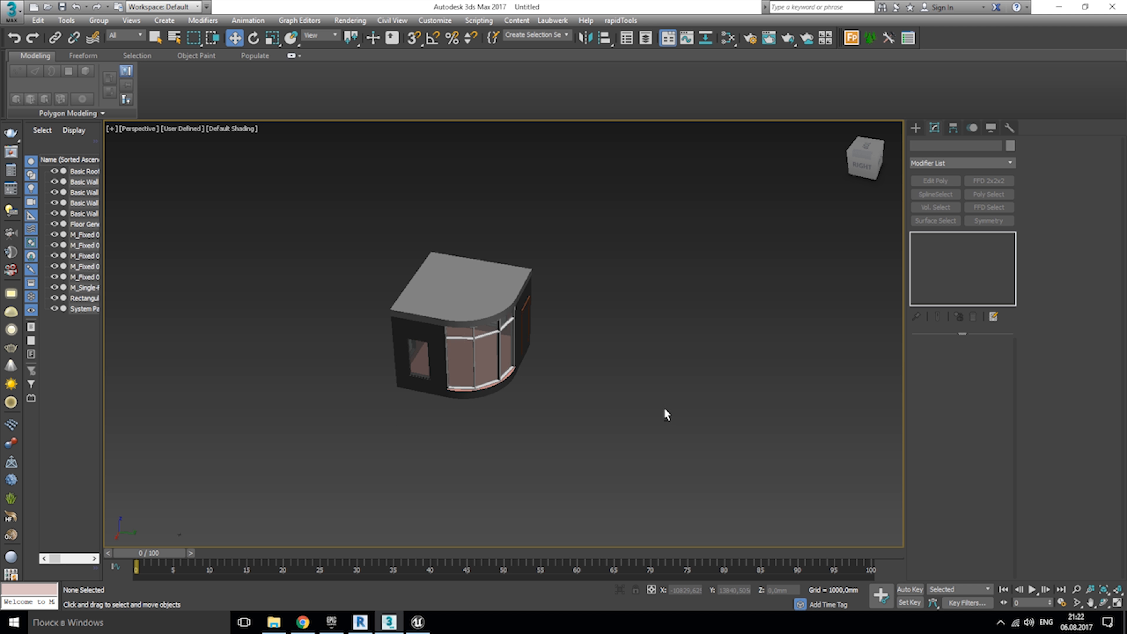
scroll(488, 497, up, 8)
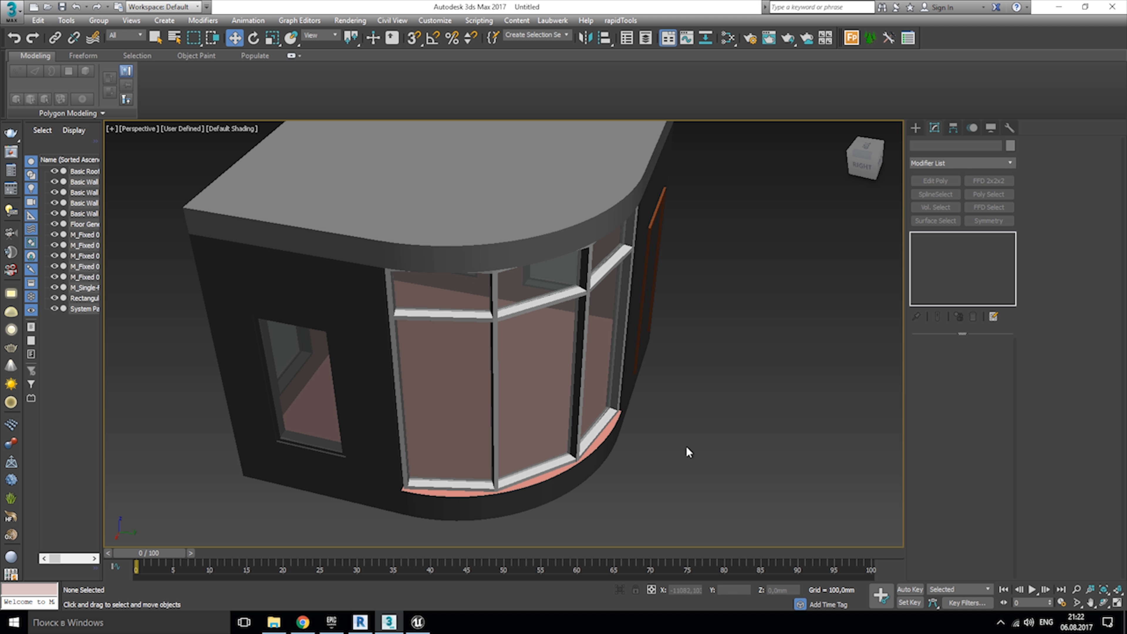
scroll(714, 427, down, 7)
scroll(679, 476, up, 6)
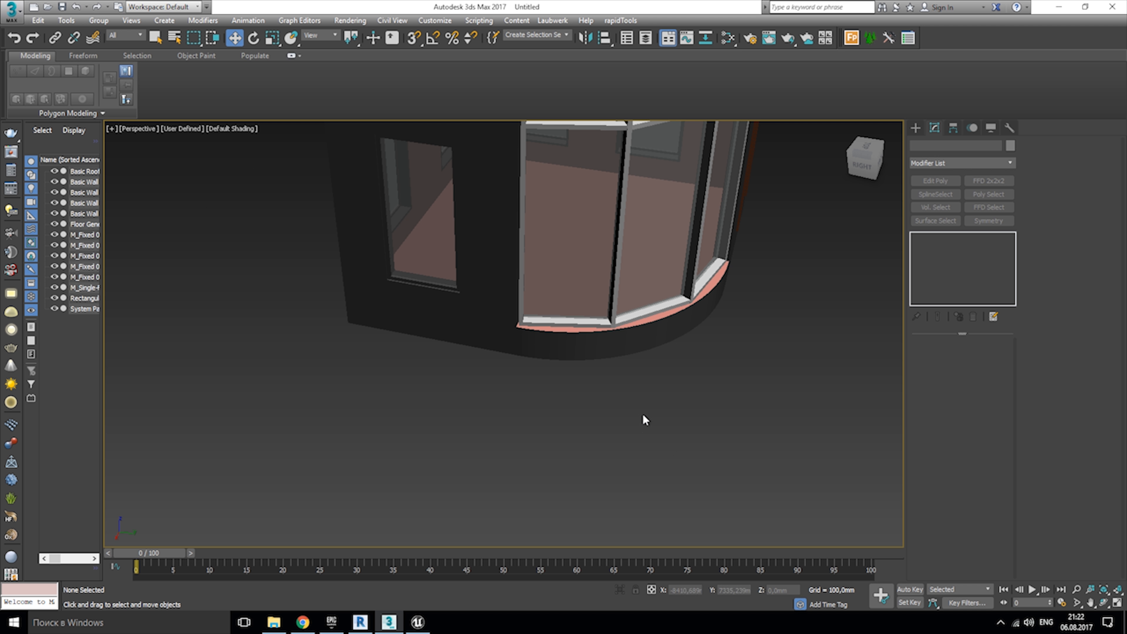
middle_drag(643, 399, 605, 467)
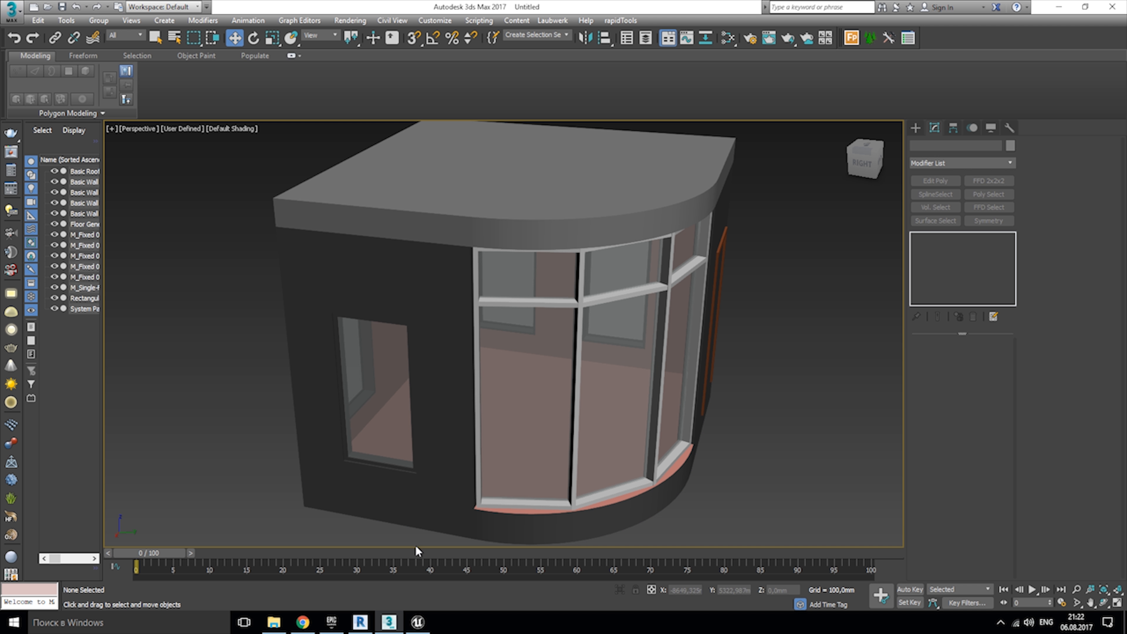
Switch to the Epic Games Launcher and delete the MyProject2 project together with its content.
click(417, 623)
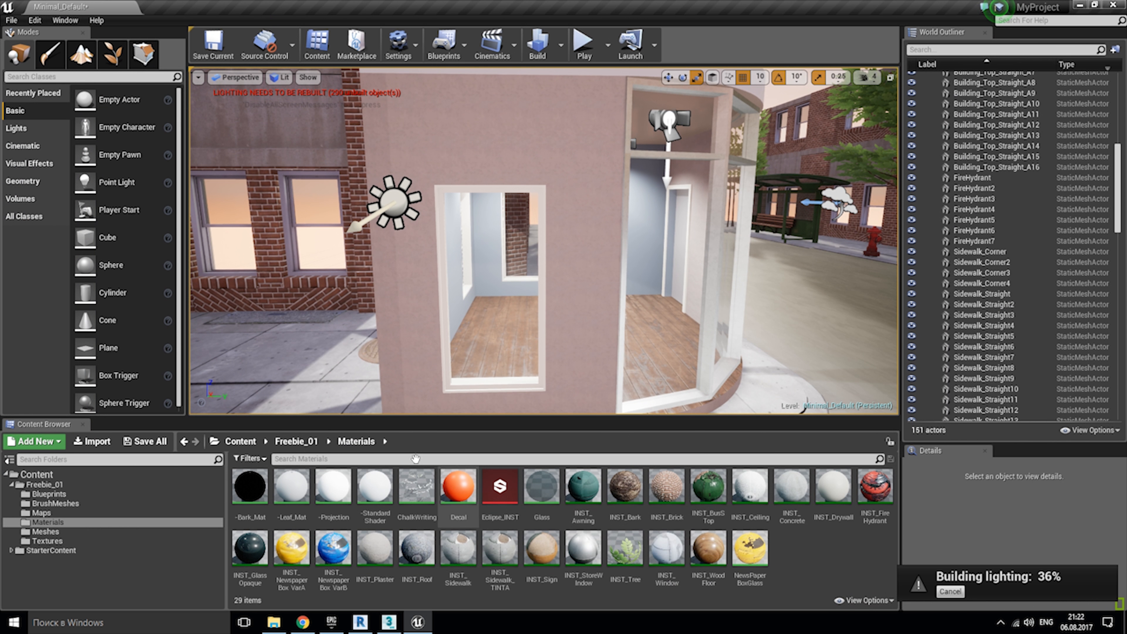
click(332, 622)
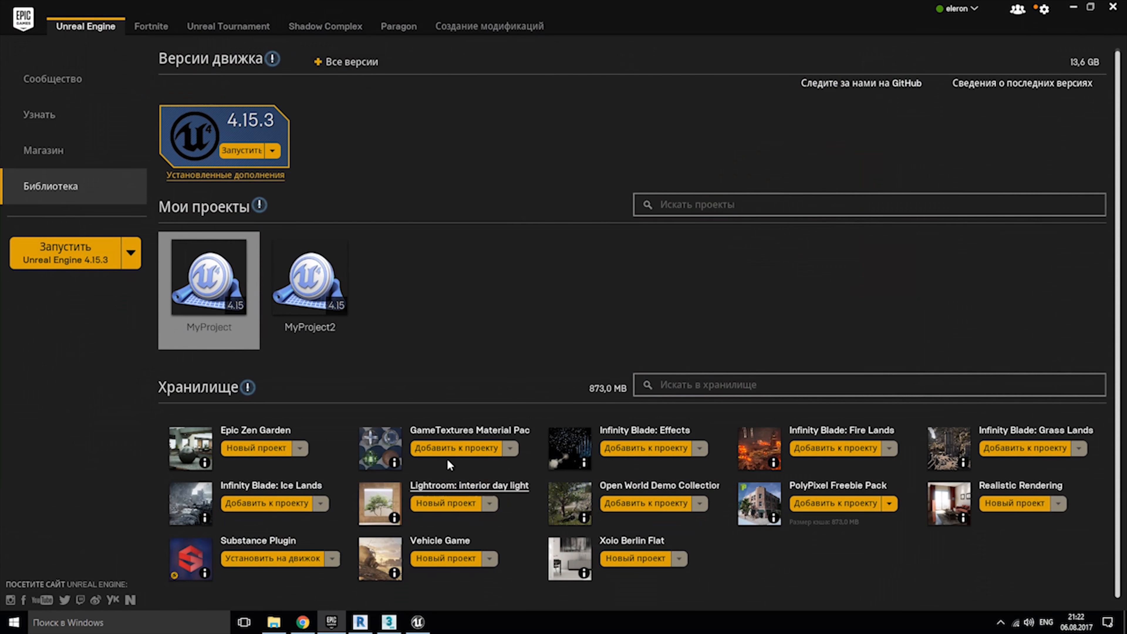
click(315, 279)
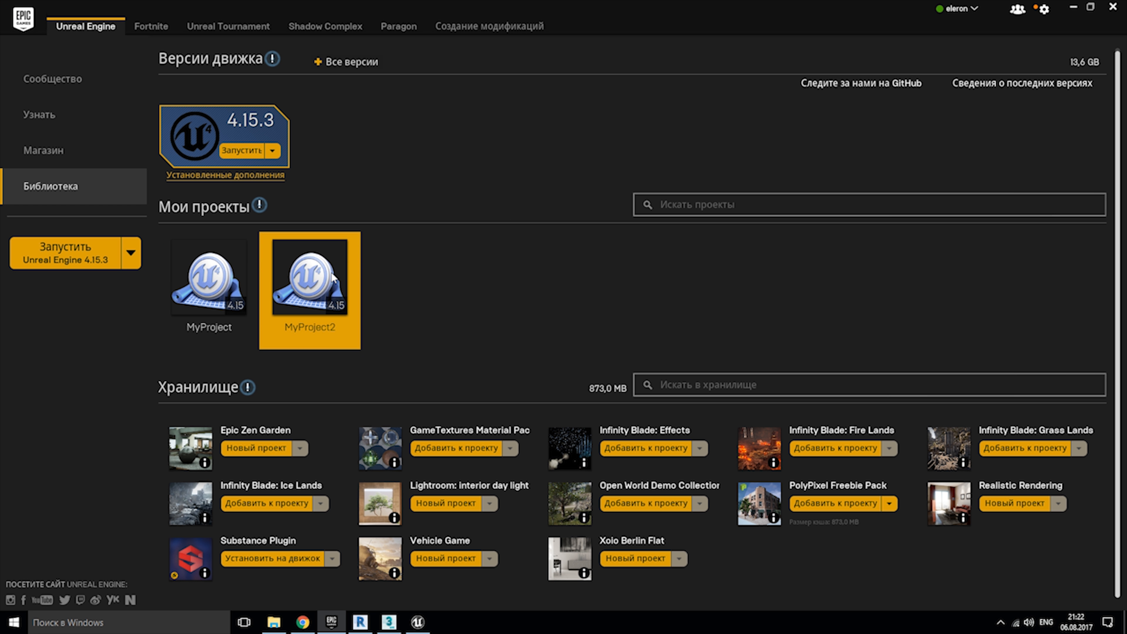
right_click(310, 269)
click(377, 347)
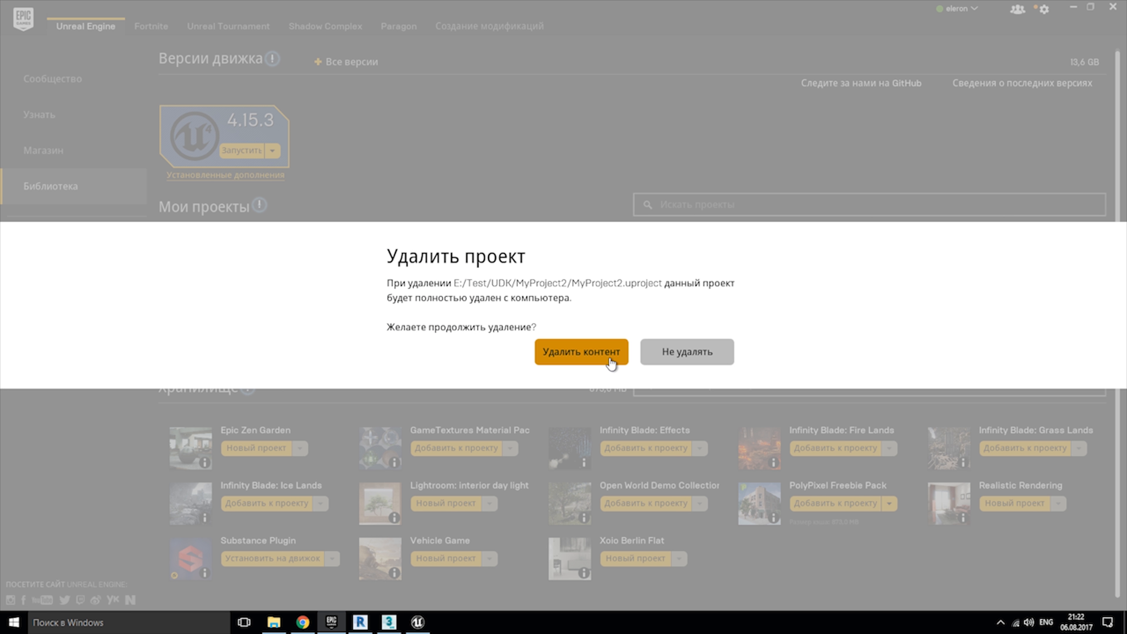
click(606, 353)
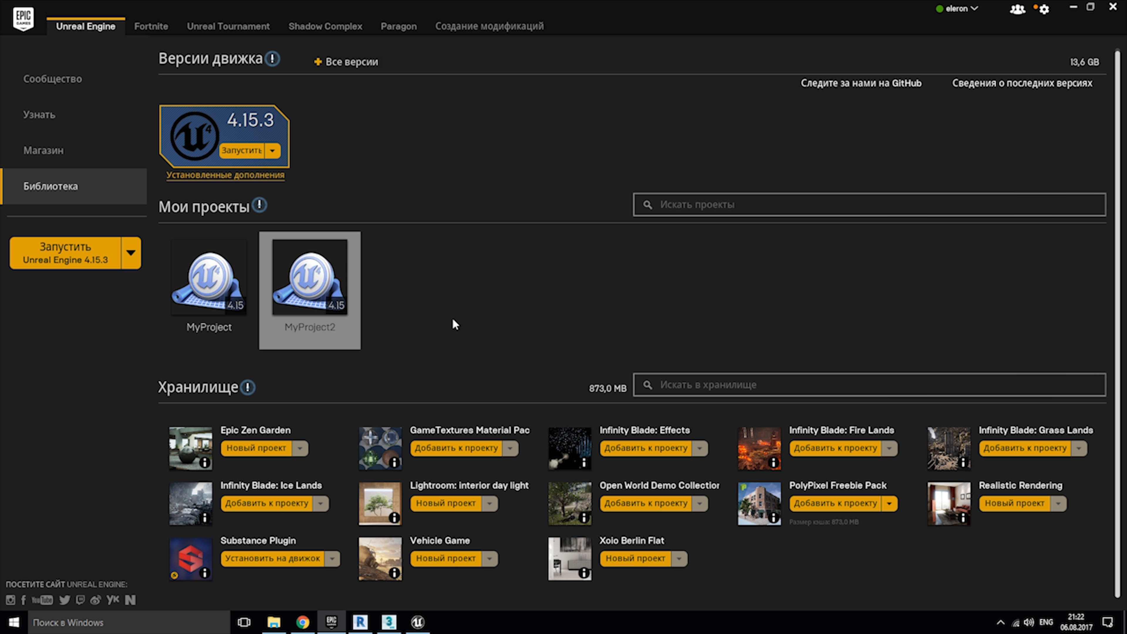
Launch Unreal Engine 4.15.3 and create a Blank Blueprint project named MyProject2 in E:\Test\UDK with Starter Content.
click(241, 151)
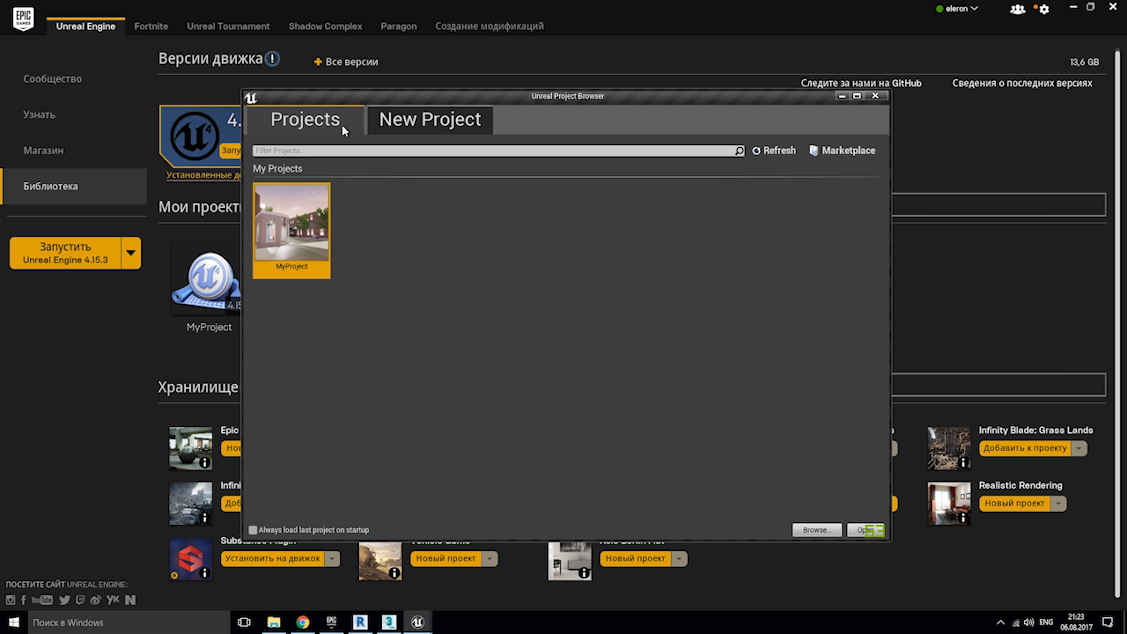
click(428, 121)
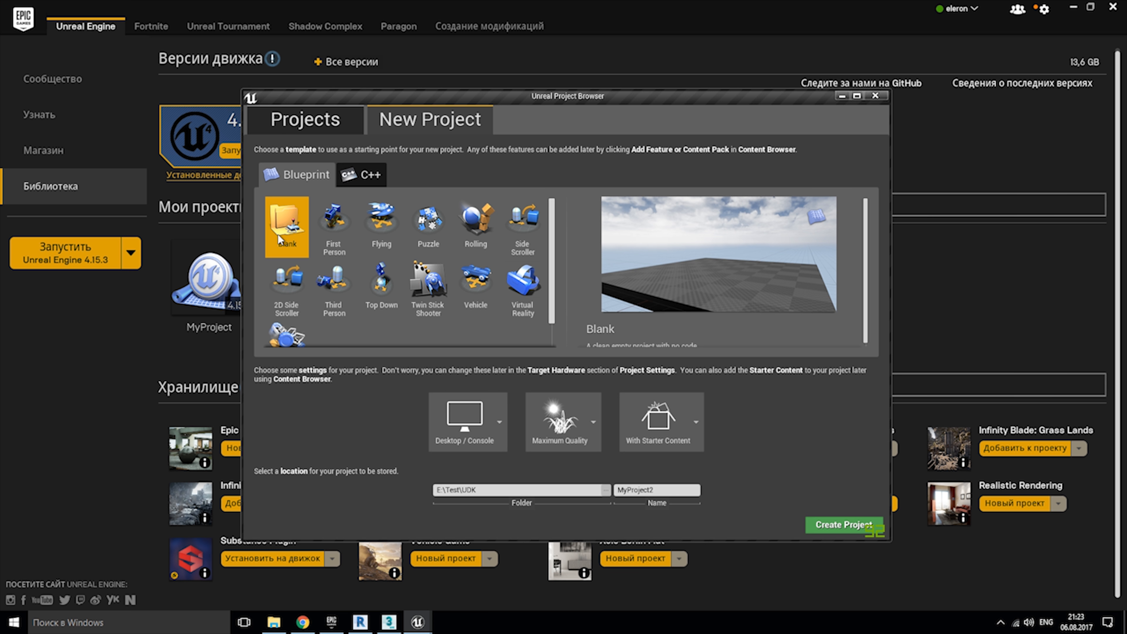
click(843, 524)
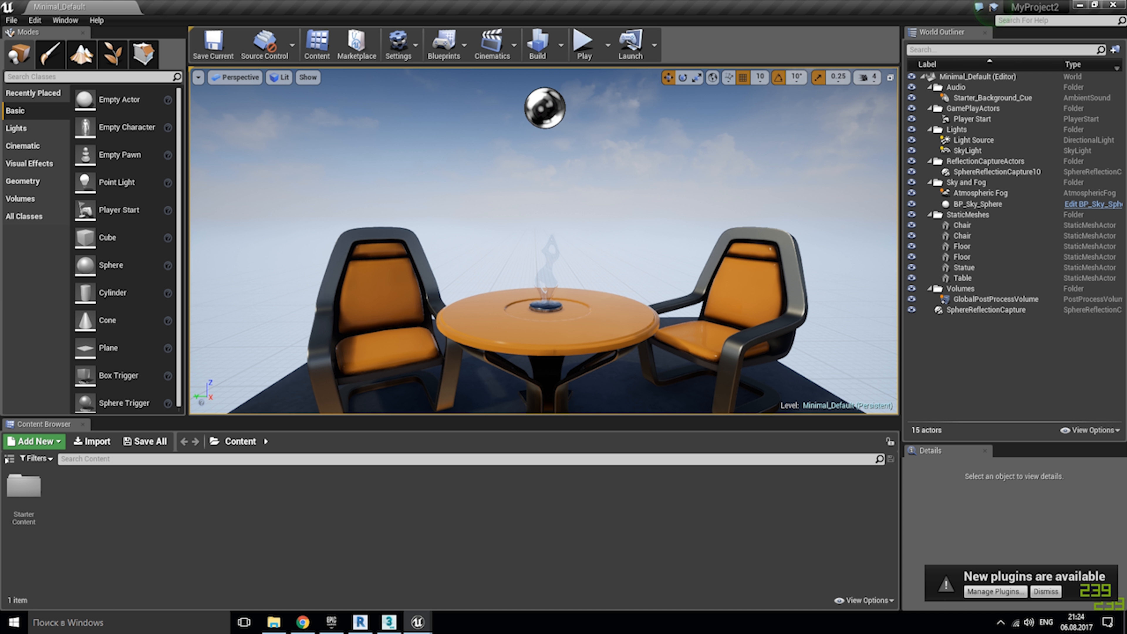
mouse_move(521, 230)
right_down()
mouse_move(630, 311)
mouse_move(590, 328)
mouse_move(533, 284)
mouse_move(521, 231)
right_up()
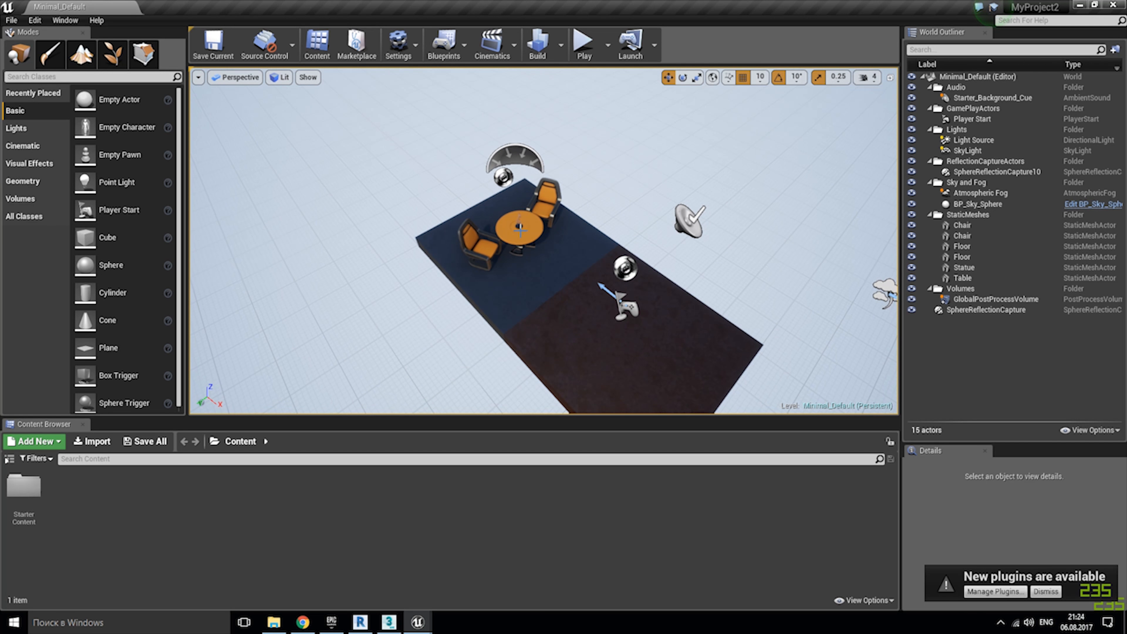
Delete both chairs, the table and the statue from the level, leaving only the two floor pieces as static meshes.
click(504, 245)
key(Delete)
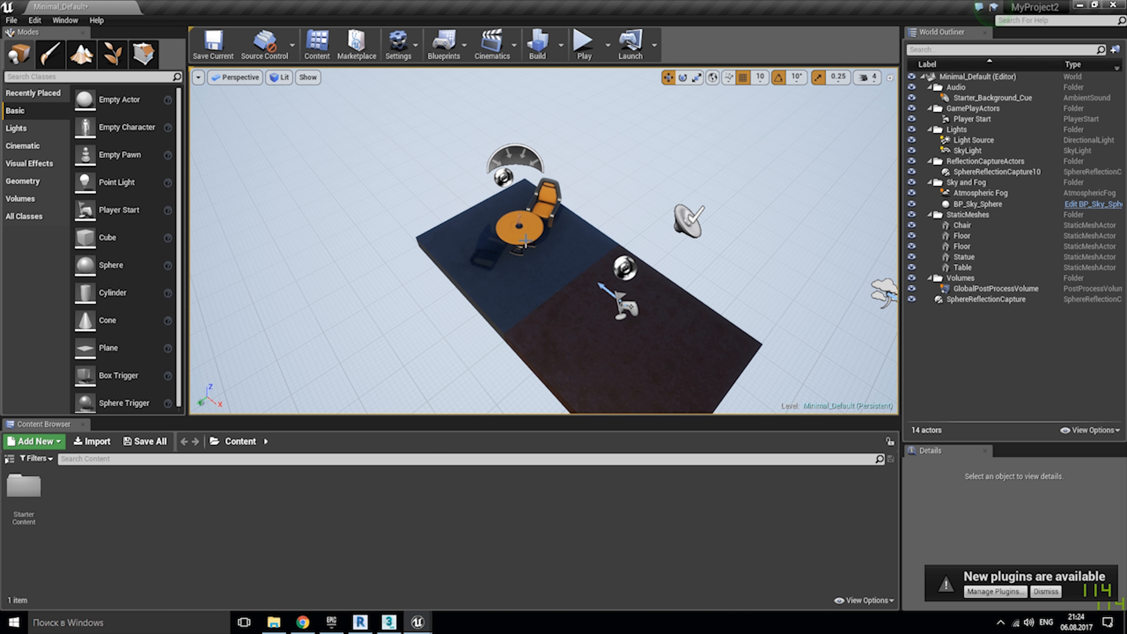
click(525, 238)
key(Delete)
click(537, 209)
key(Delete)
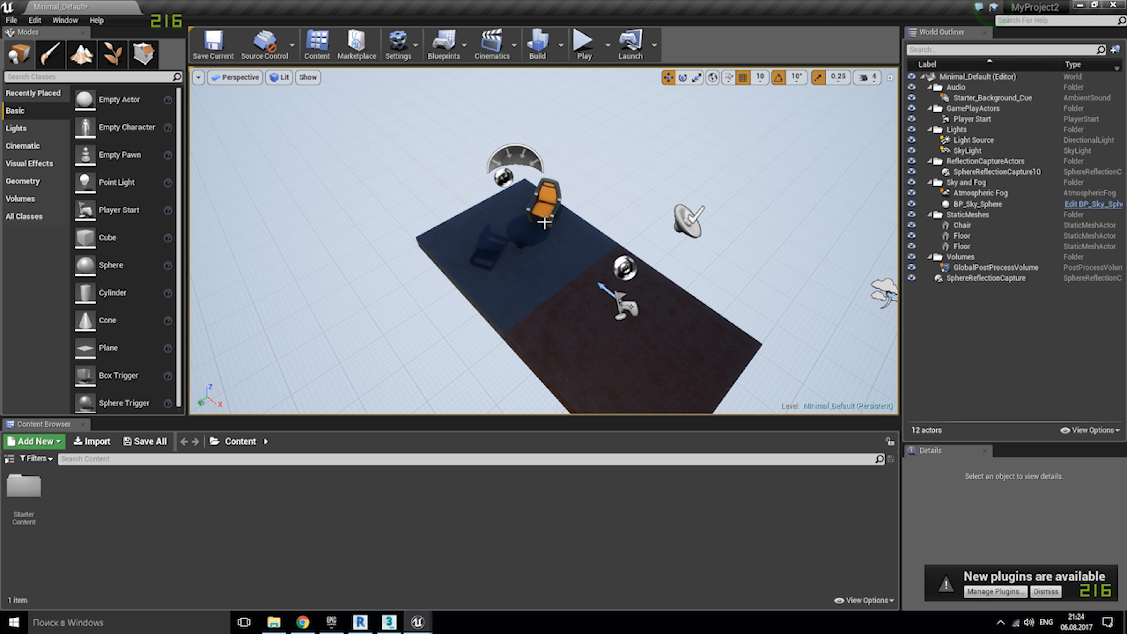
click(550, 202)
key(Delete)
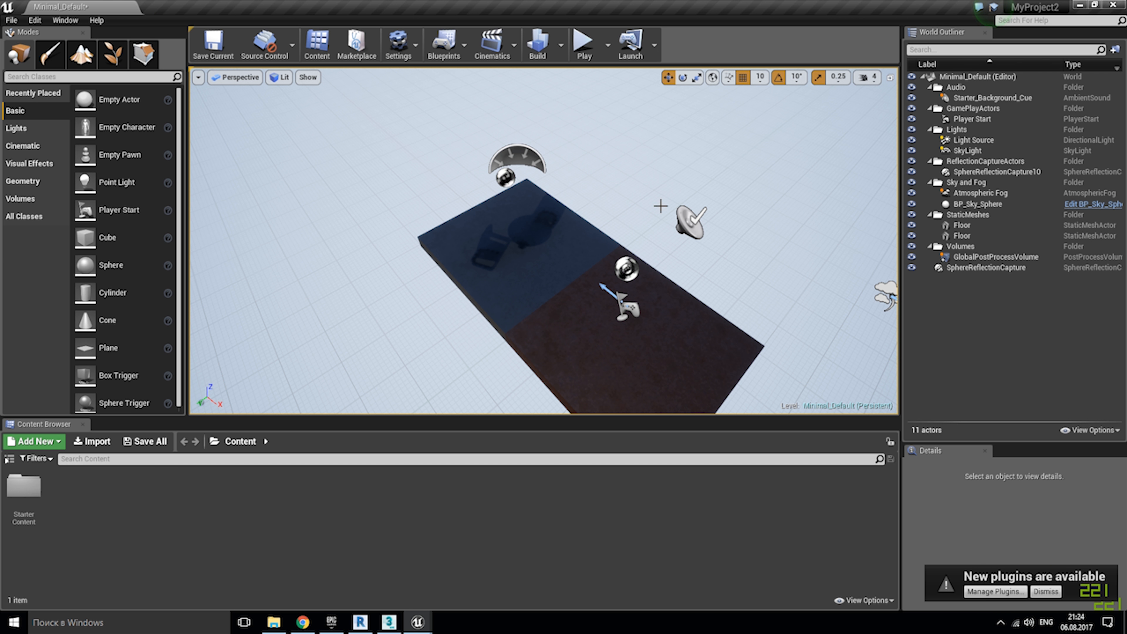
right_drag(659, 206, 697, 174)
right_drag(676, 237, 694, 310)
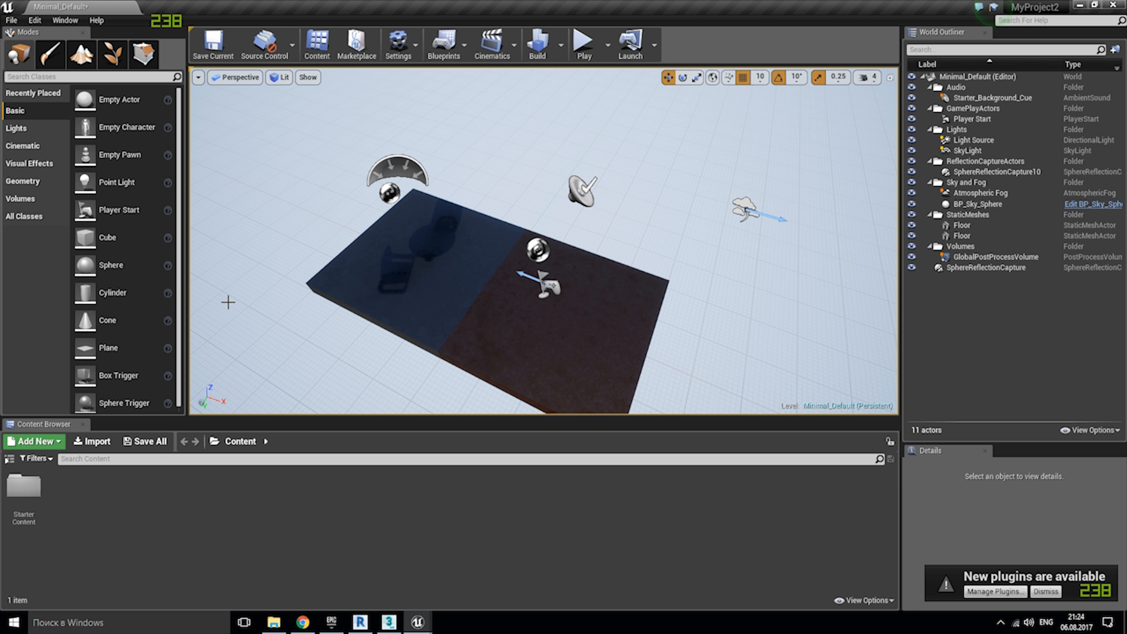
Show the Content Browser's folder tree and create a folder named House in Content.
click(9, 459)
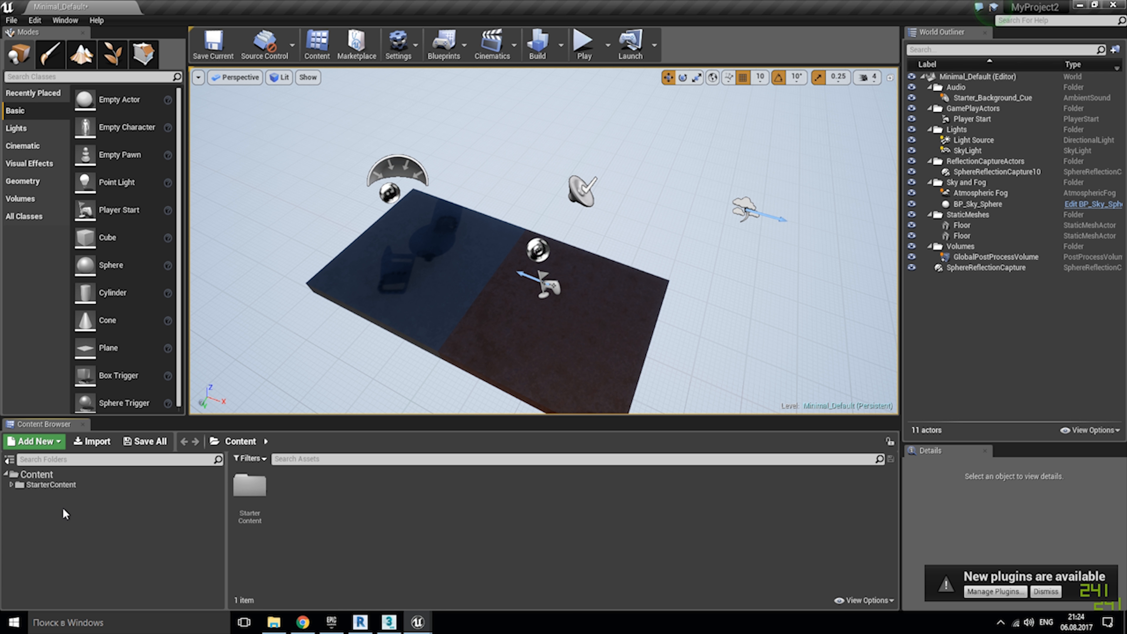
right_click(310, 535)
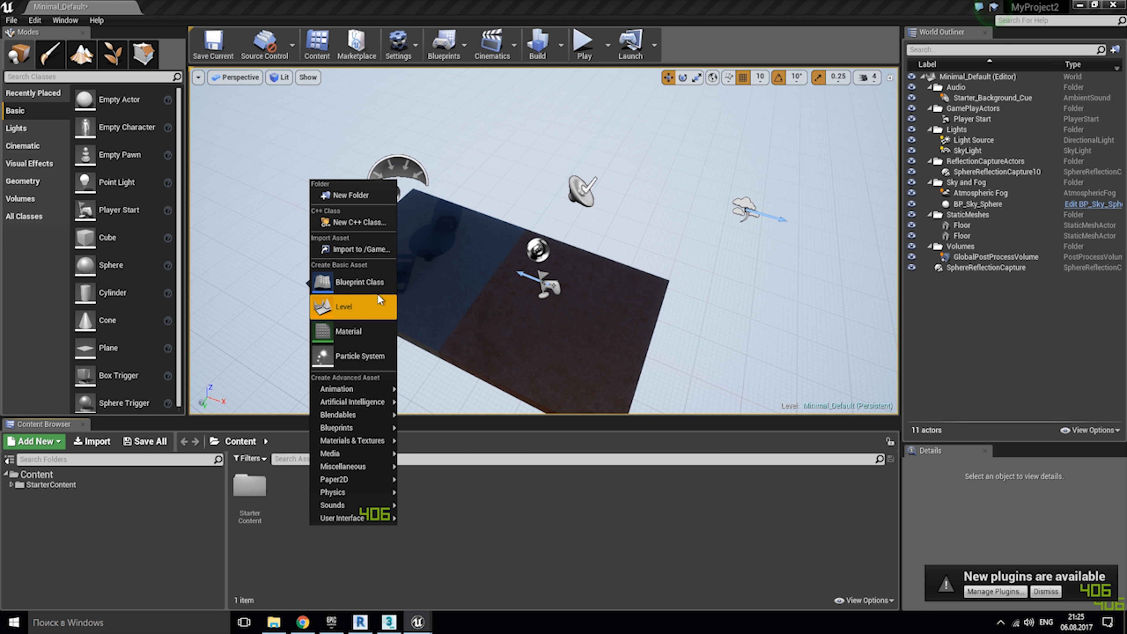
click(371, 197)
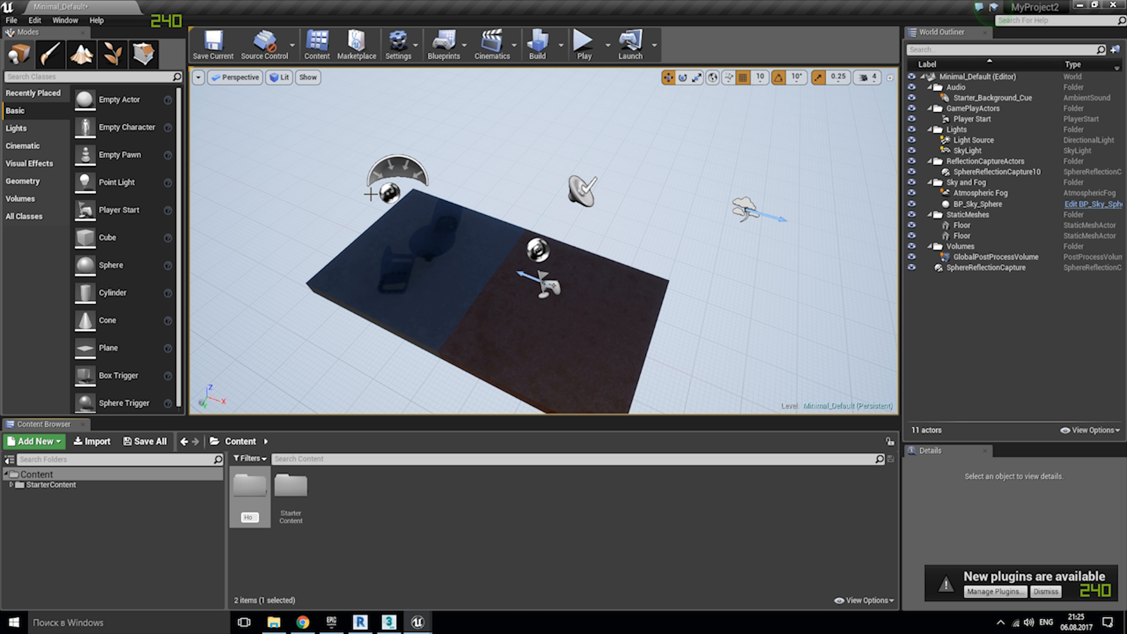
text(House)
key(Return)
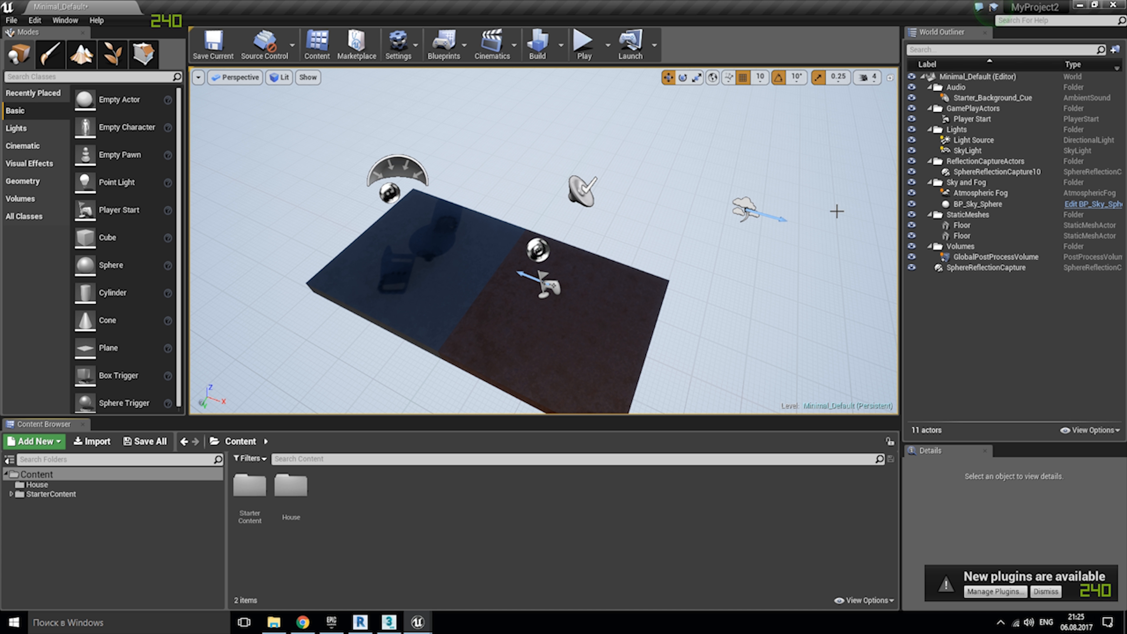
Create a folder named house in the World Outliner.
right_click(979, 322)
click(1004, 324)
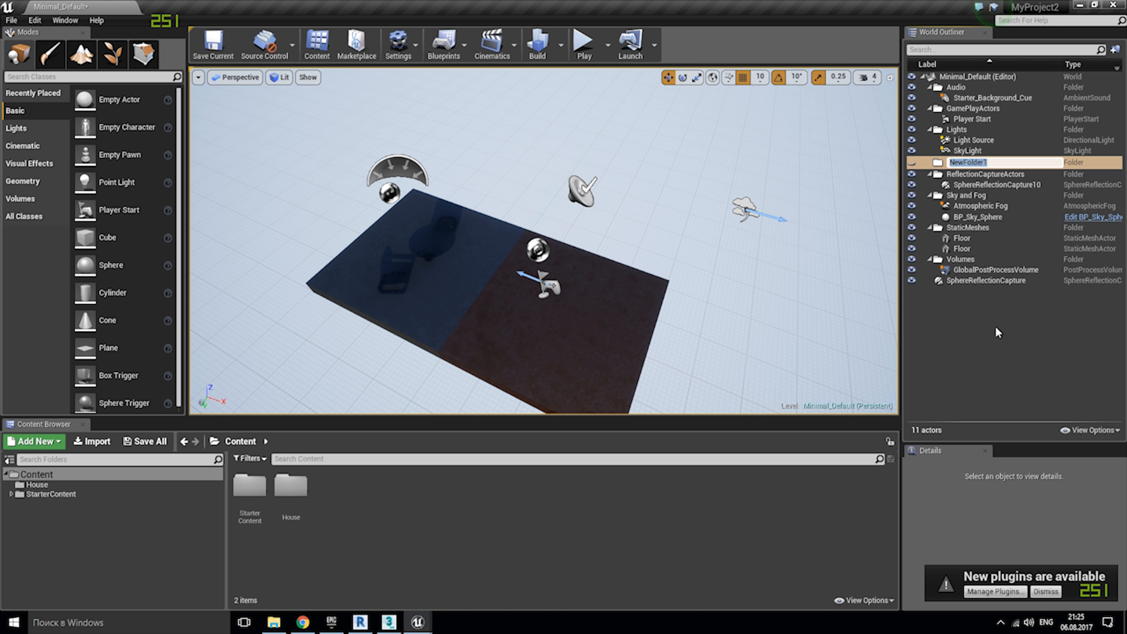
text(house)
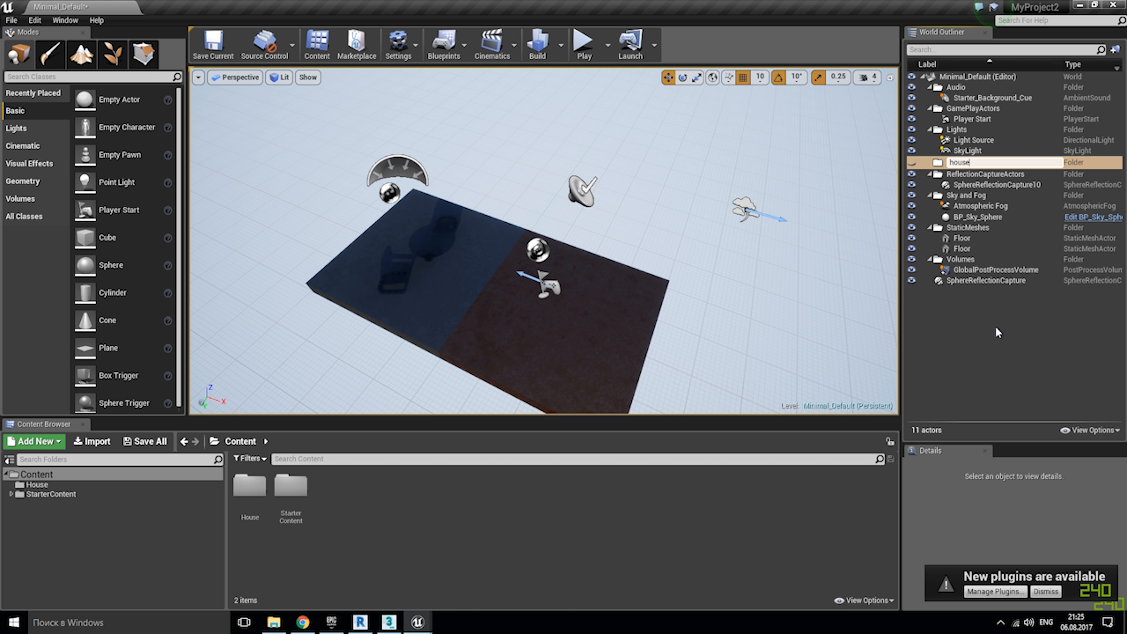
key(Return)
click(995, 328)
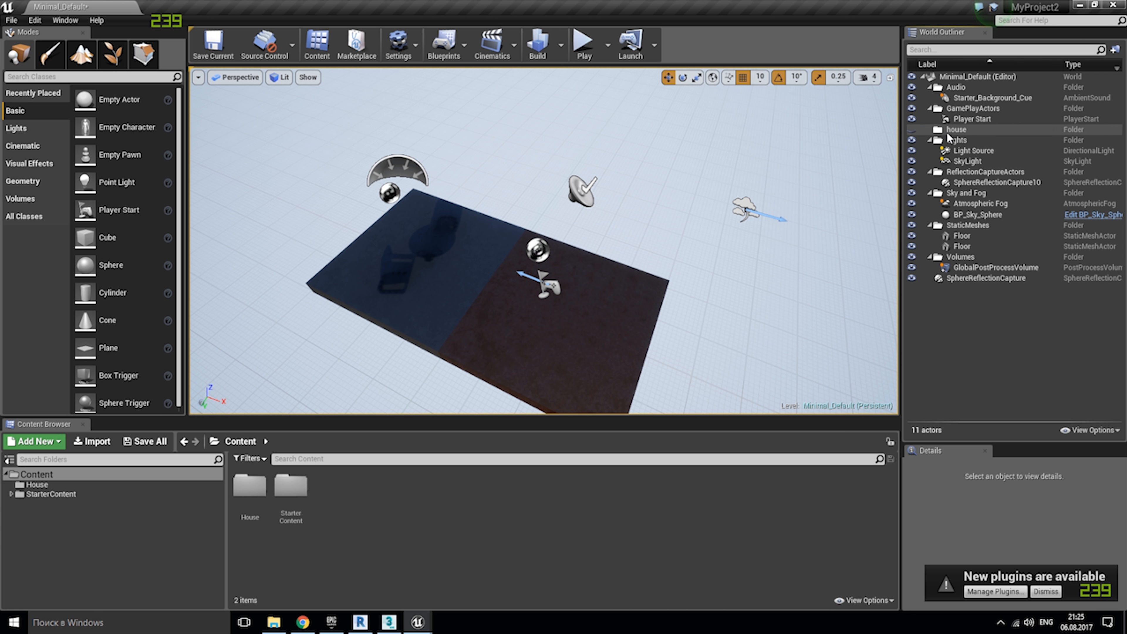
Switch to 3ds Max and select all objects of the house.
click(388, 622)
scroll(492, 370, down, 5)
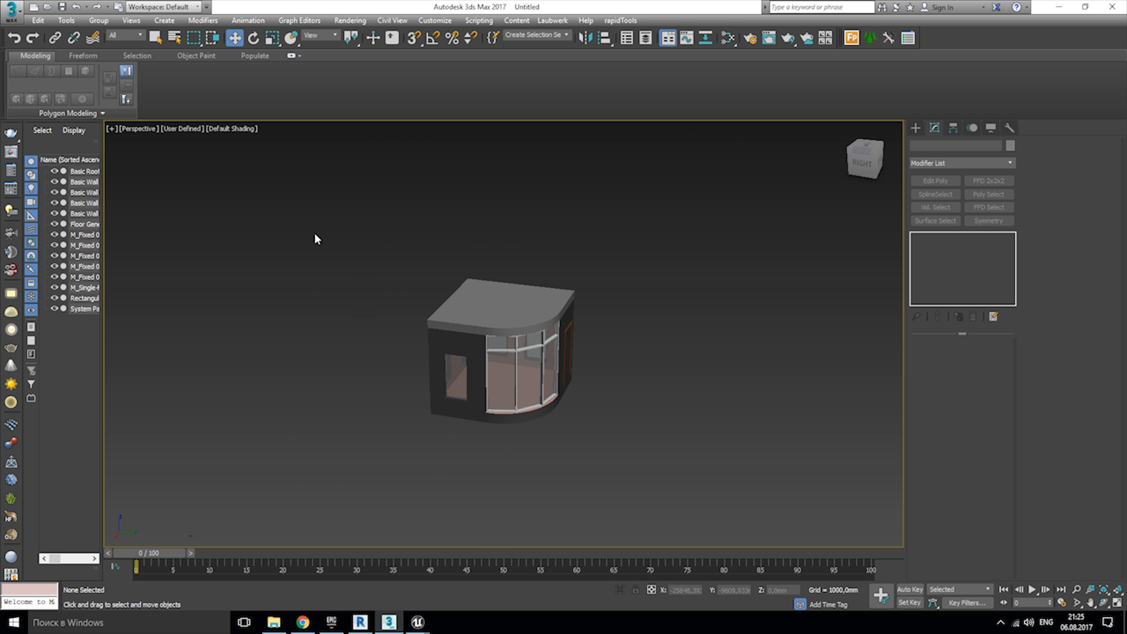
drag(756, 507, 756, 508)
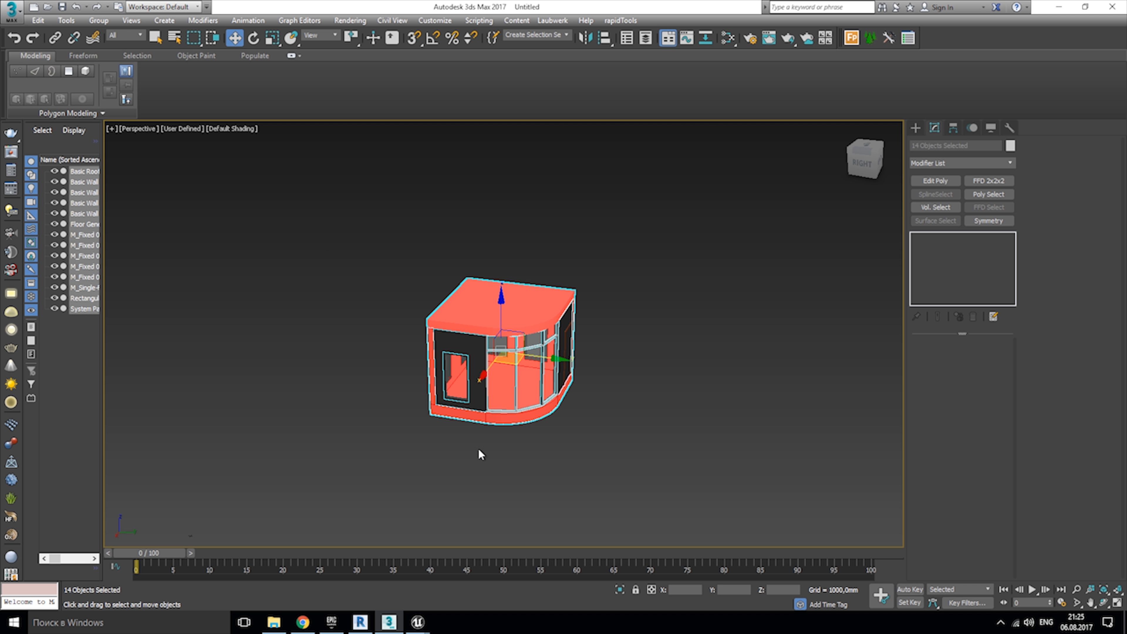
click(633, 446)
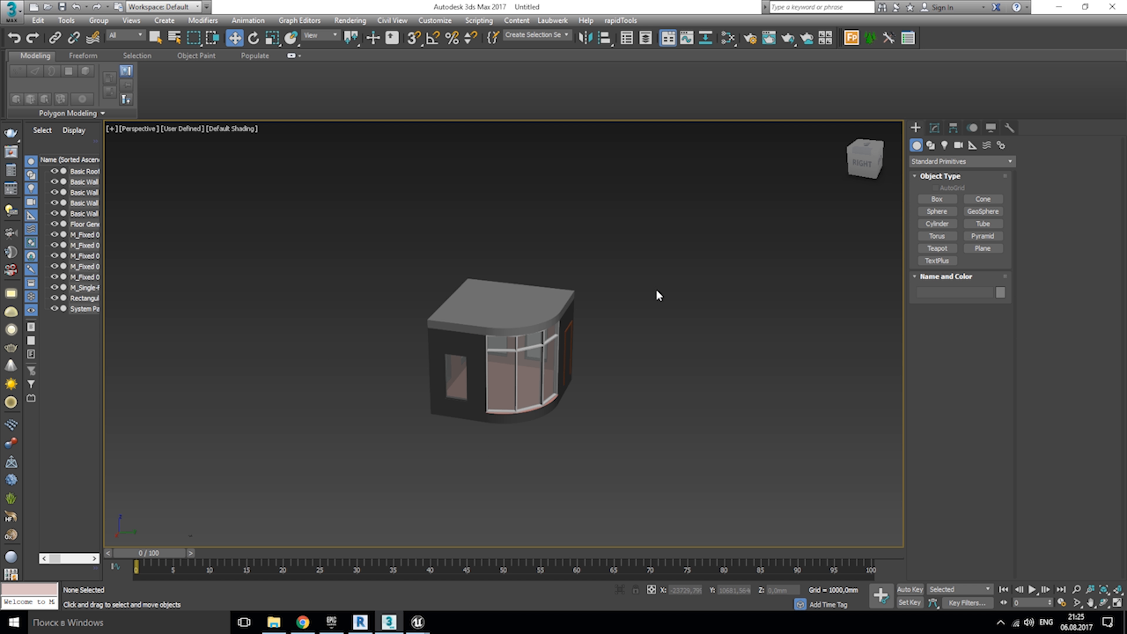
drag(784, 508, 784, 508)
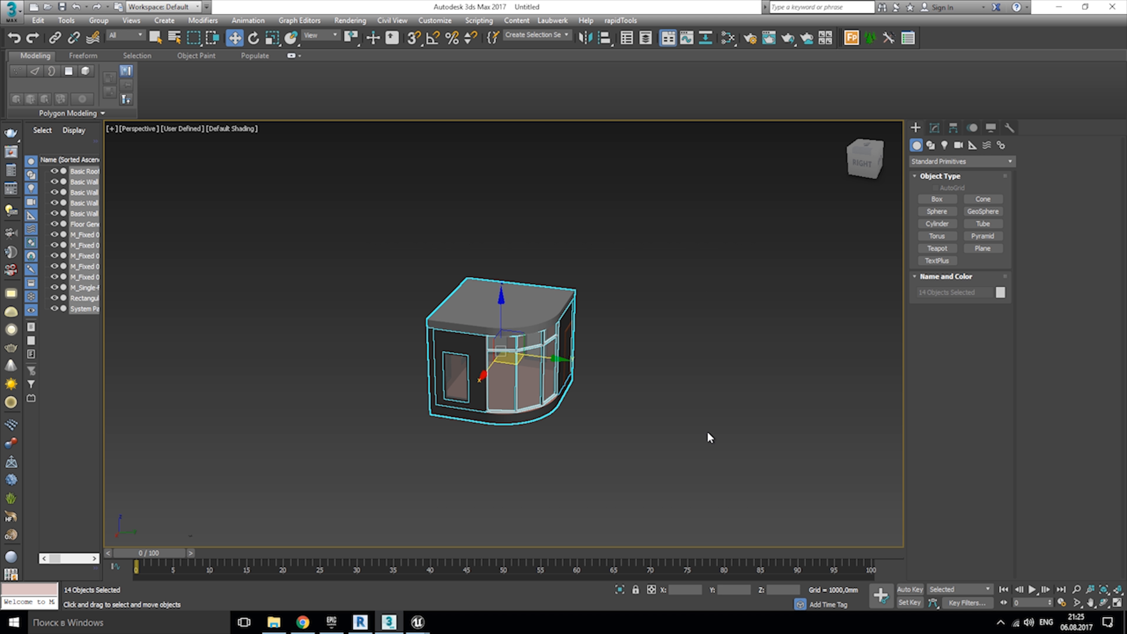
Start an FBX export of the house to the desktop with the file name house 3_1.
click(7, 15)
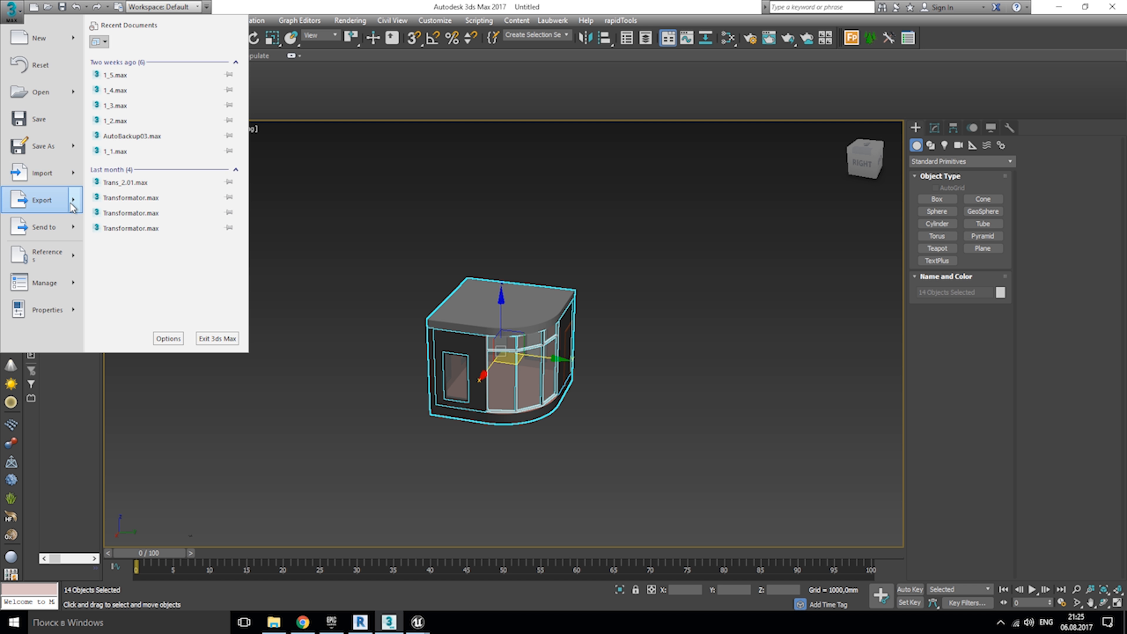
mouse_move(72, 206)
click(164, 99)
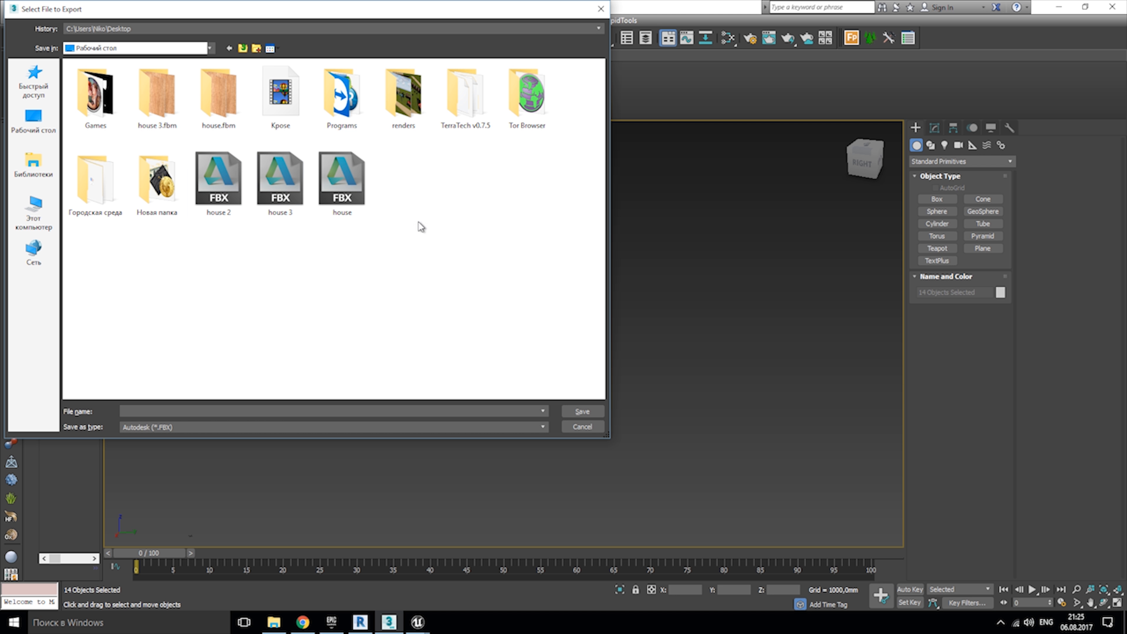
click(279, 209)
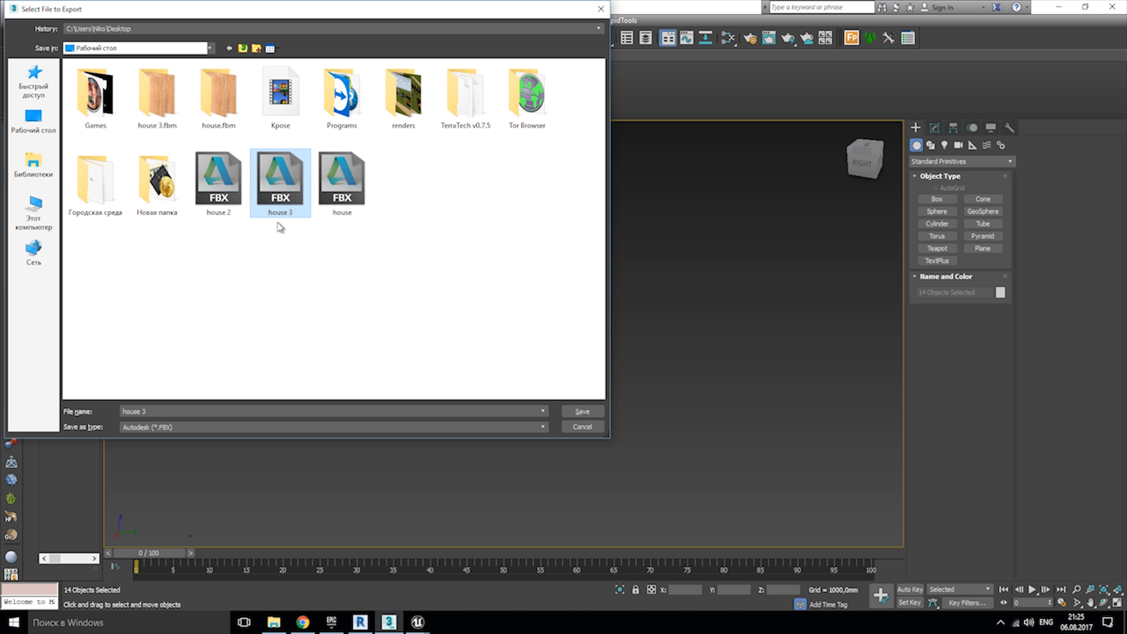
click(187, 409)
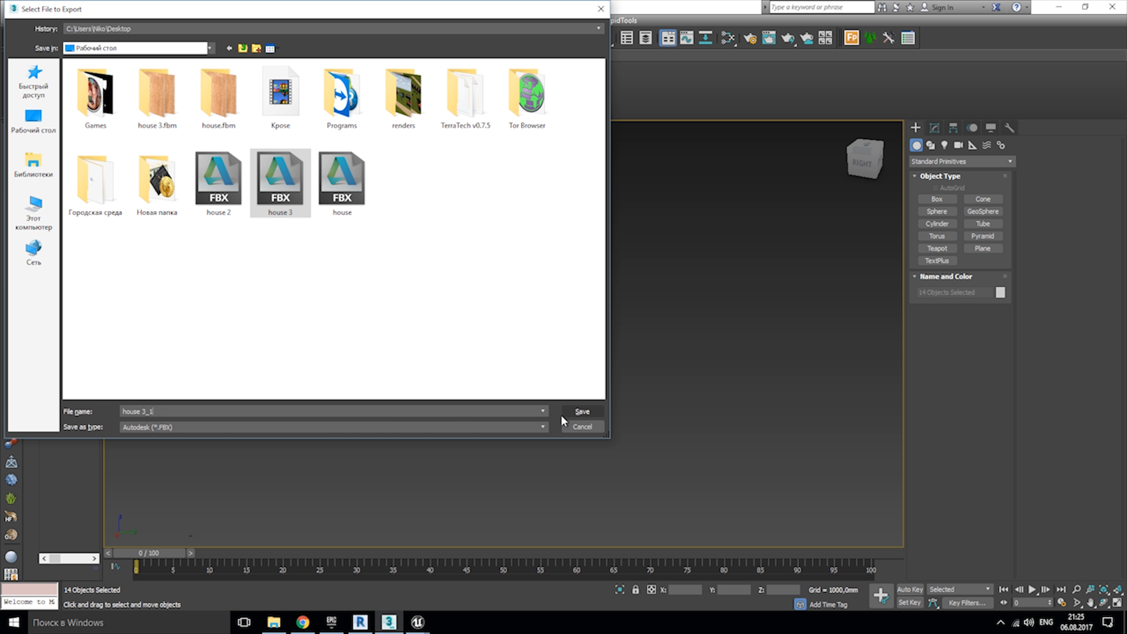
click(573, 413)
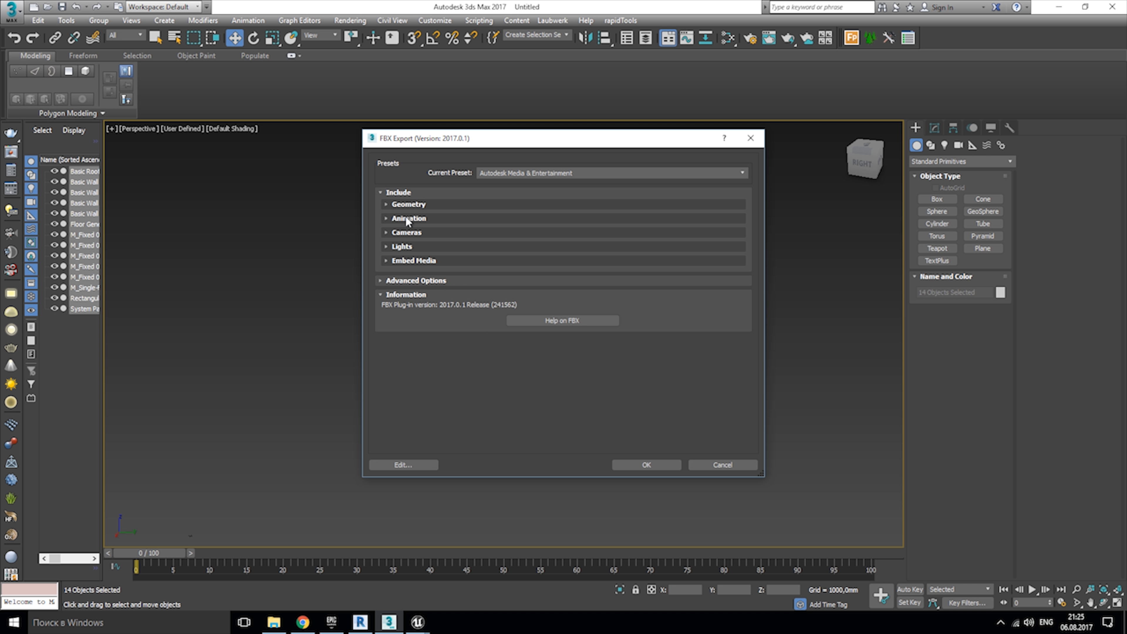
Exclude animation, cameras and lights, leave Embed Media off, and complete the FBX export.
click(407, 218)
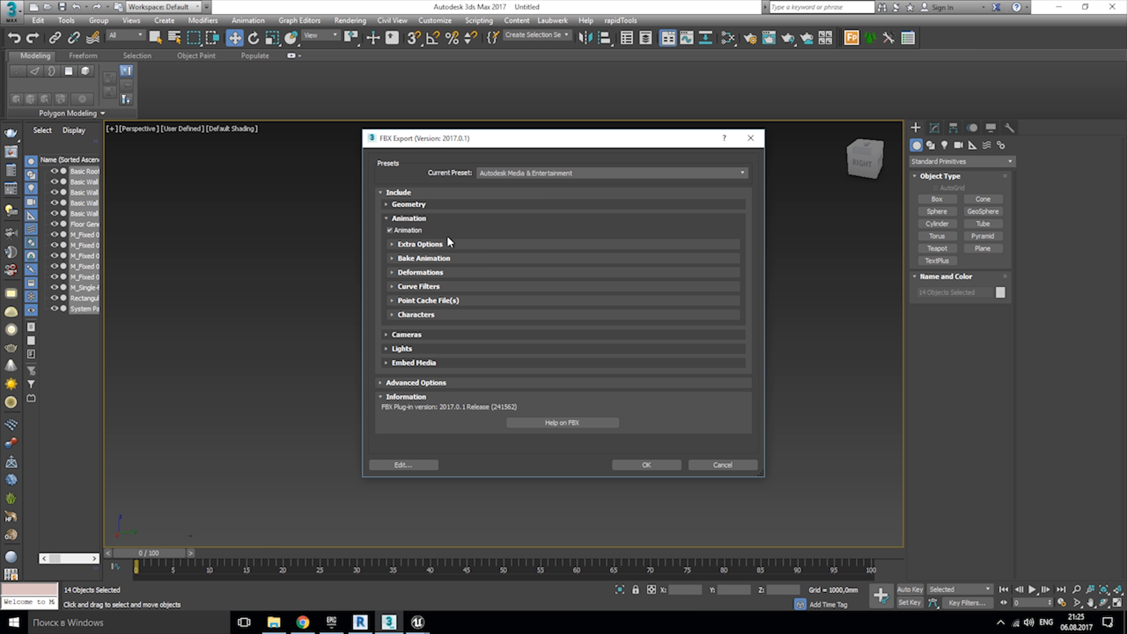
click(411, 220)
click(405, 233)
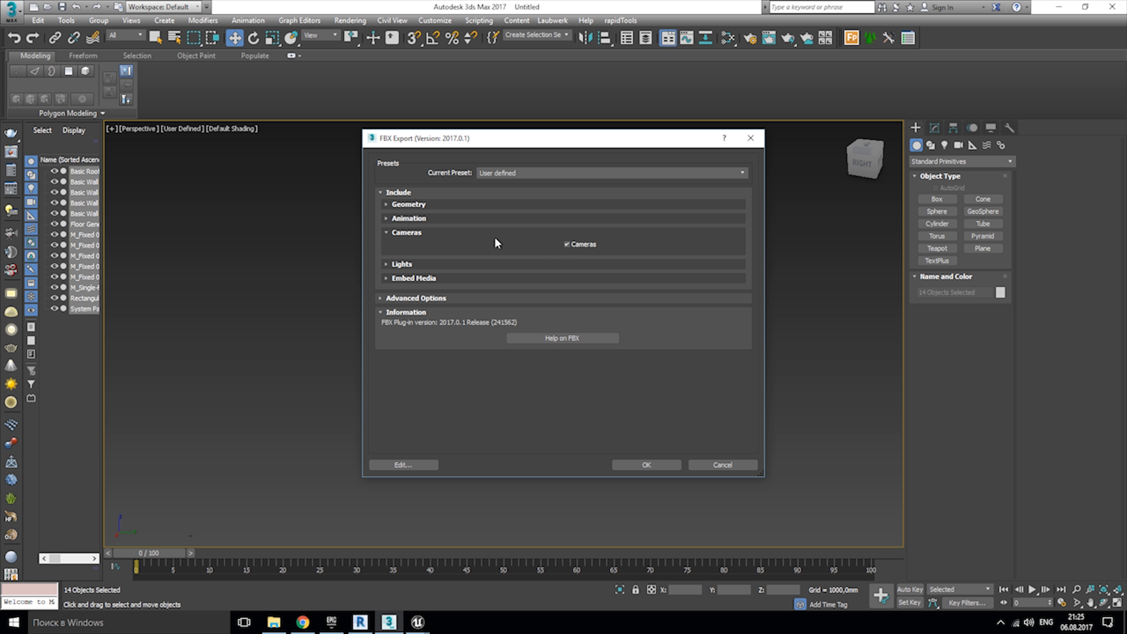
click(398, 233)
click(403, 246)
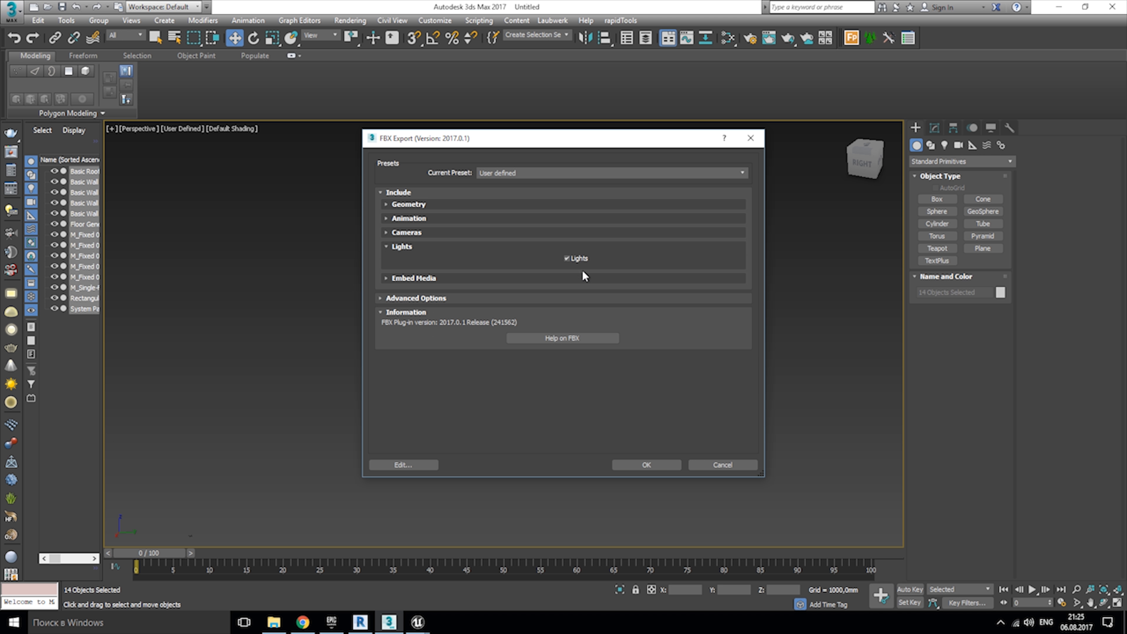
click(421, 278)
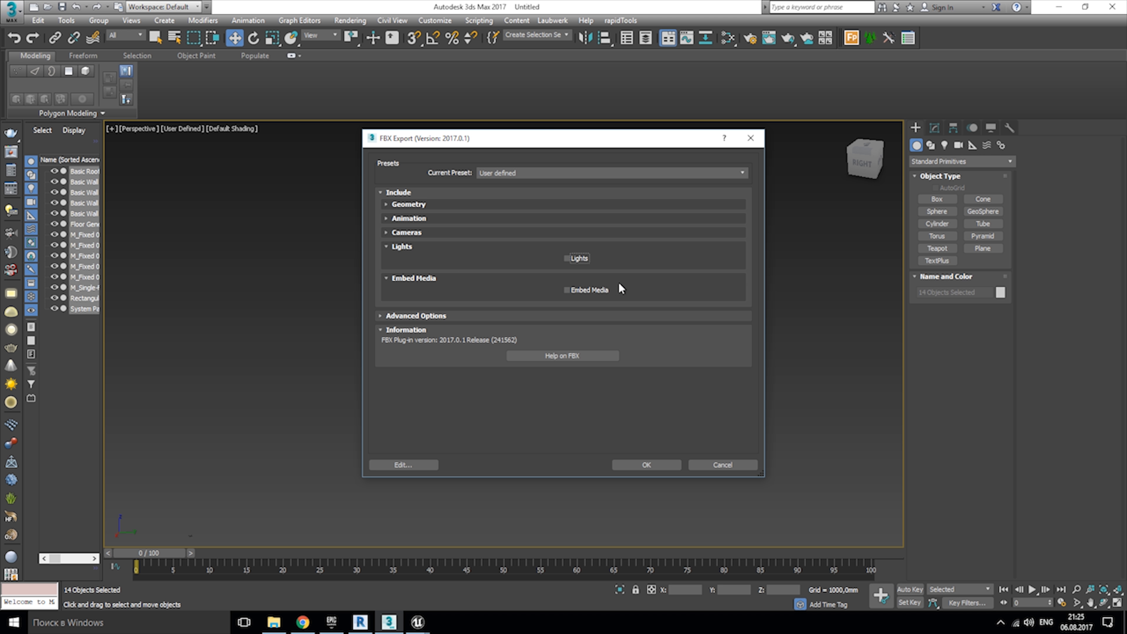
click(649, 465)
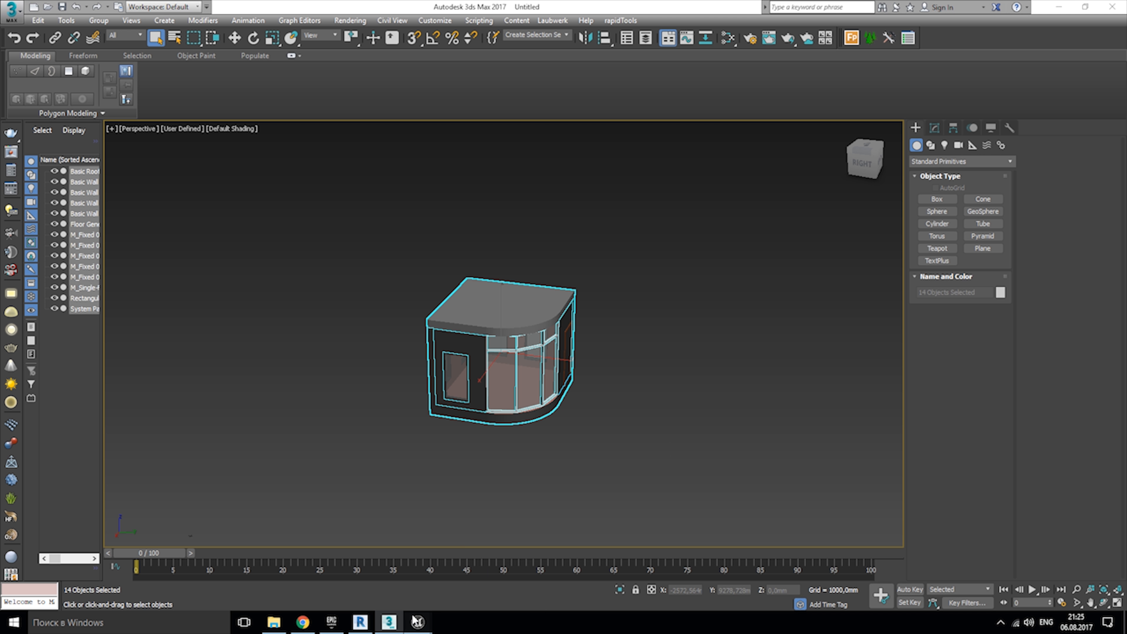
Switch to the Unreal Editor and open the House content folder.
mouse_move(417, 622)
click(510, 555)
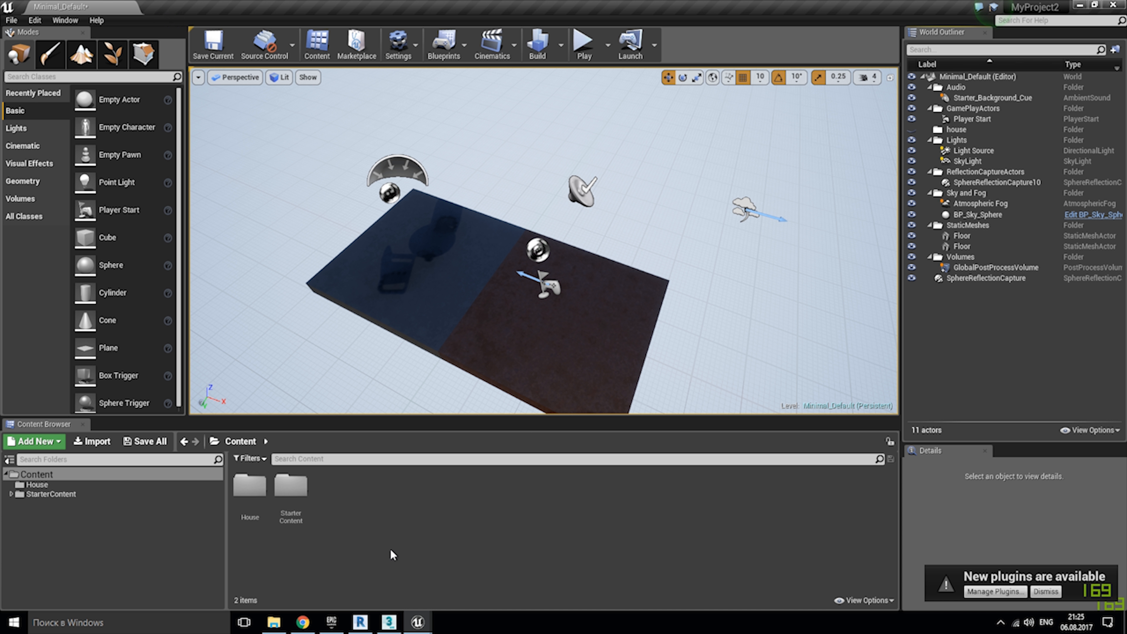
double_click(251, 493)
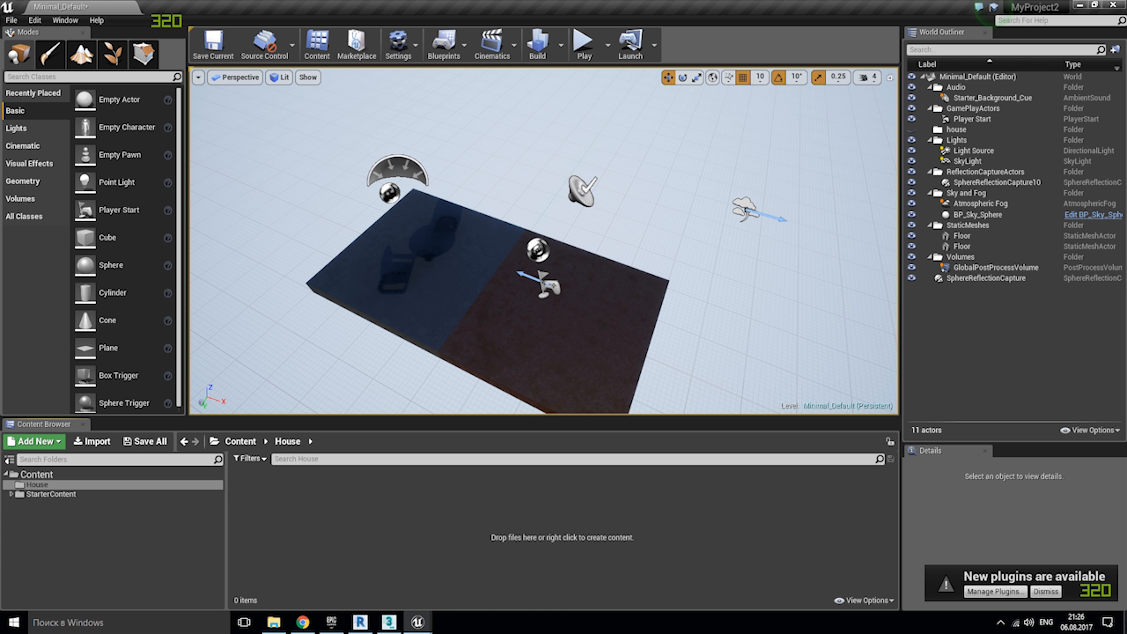
Import house 3_1 from the desktop into the House folder using Import All with the default FBX options, and close the Message Log.
key(alt+Tab)
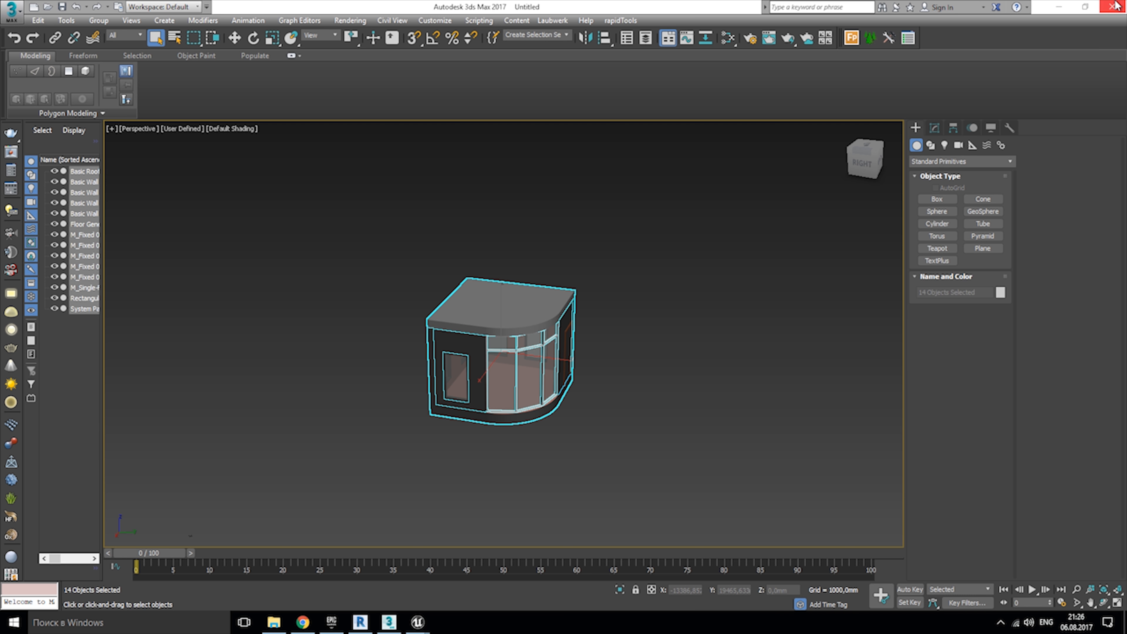
click(1068, 7)
click(1068, 8)
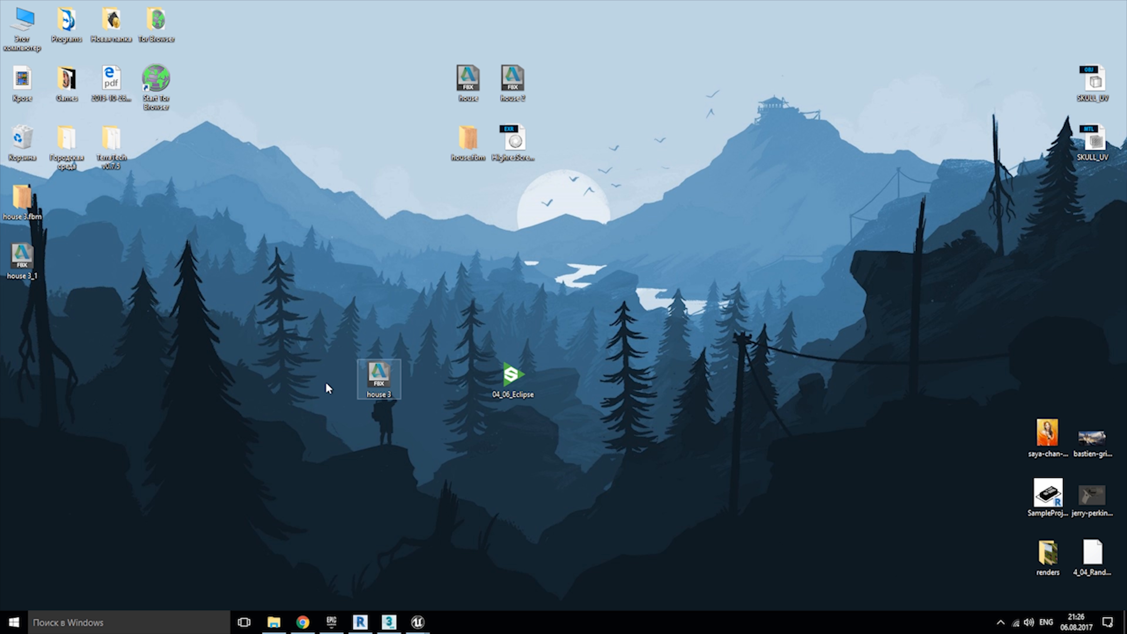
drag(13, 272, 515, 575)
drag(356, 536, 359, 534)
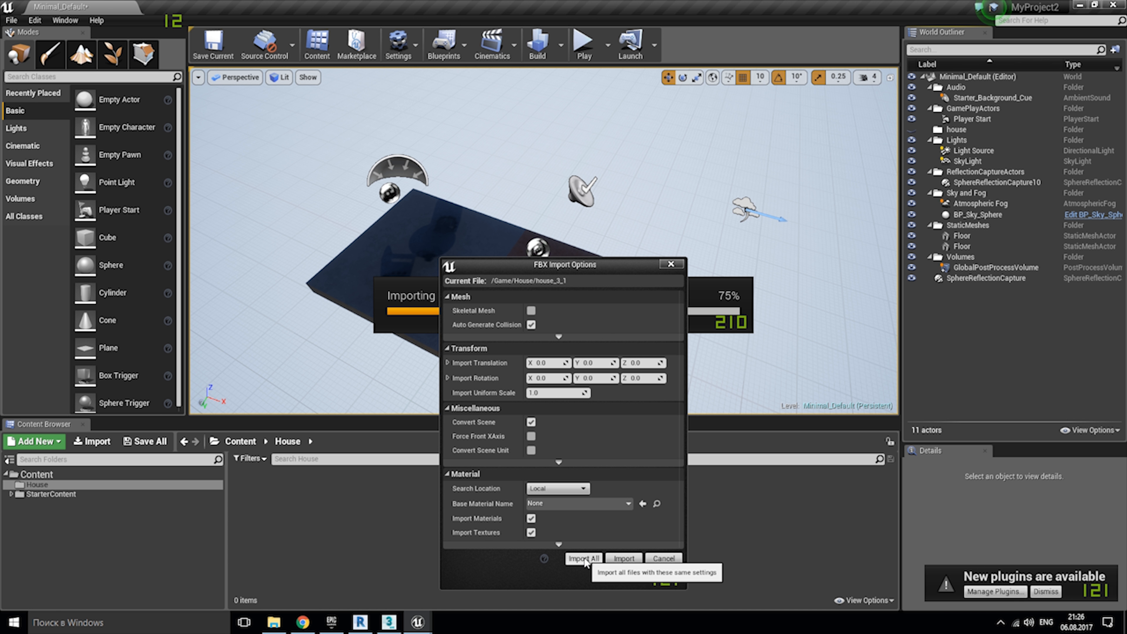
click(580, 558)
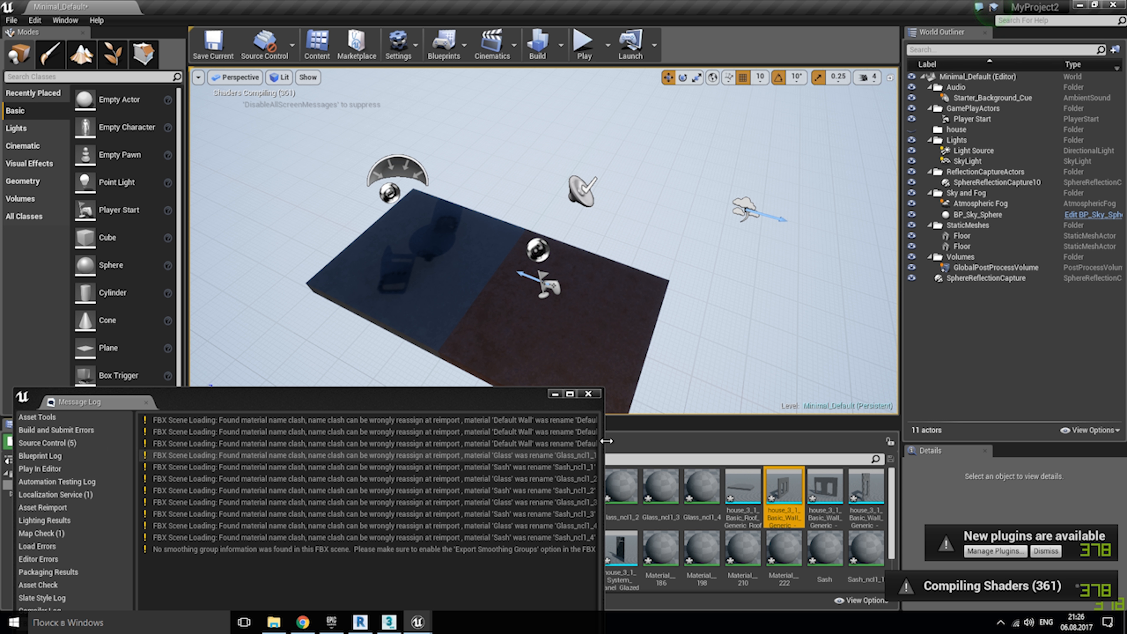
click(588, 393)
Select all imported house_3_1 static meshes in the House folder, from the Basic Roof to the System Panel Glazed mesh.
scroll(840, 543, down, 3)
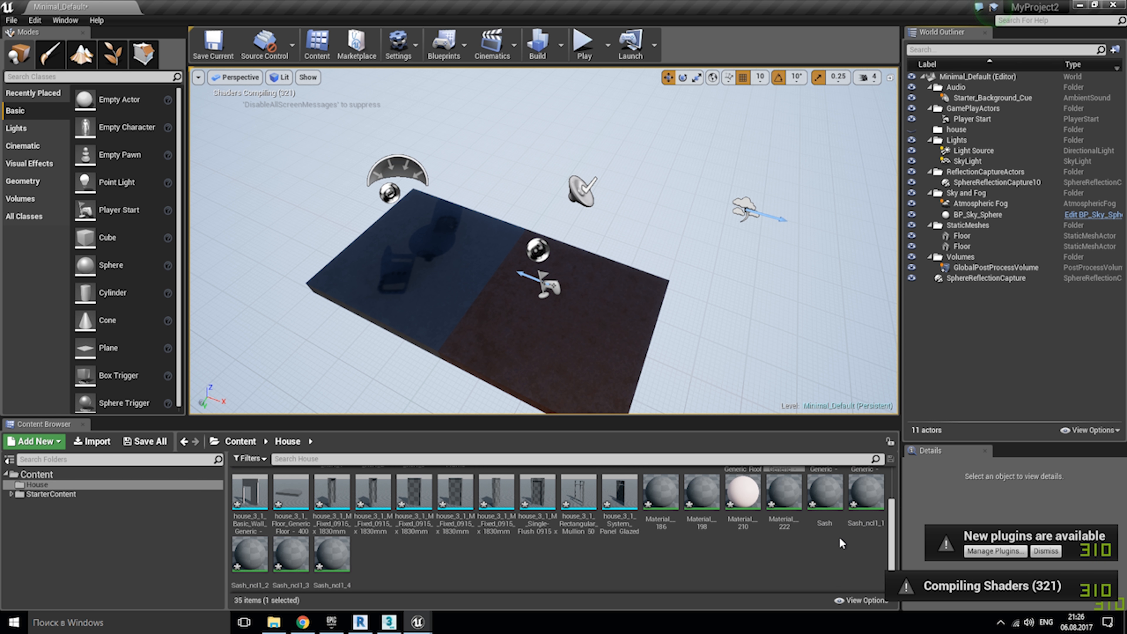
scroll(841, 543, up, 3)
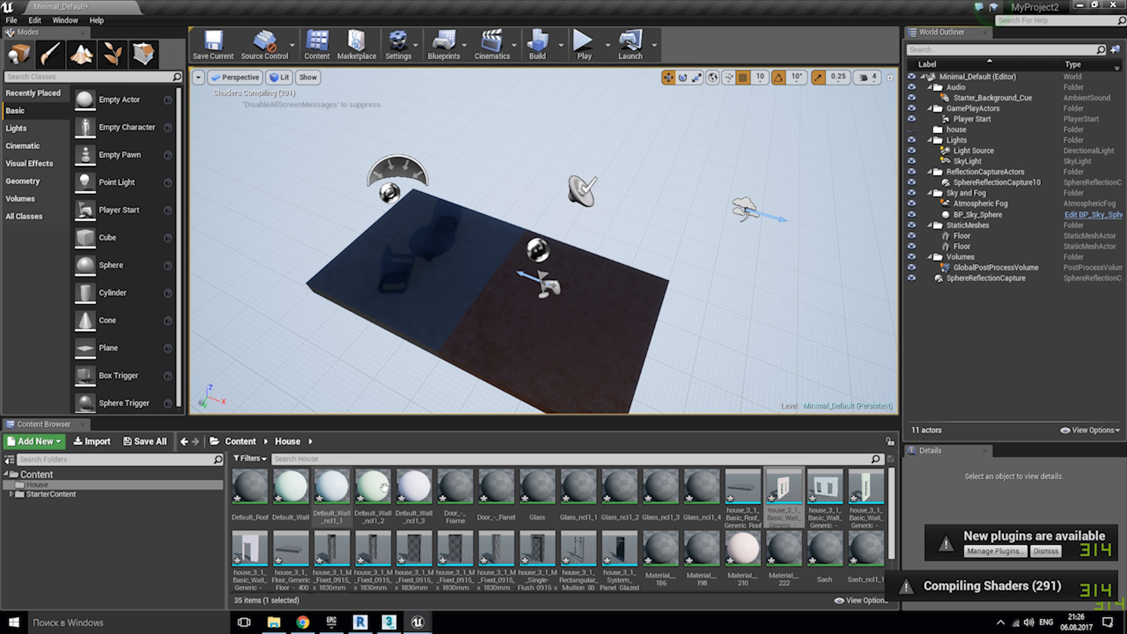
scroll(732, 498, down, 1)
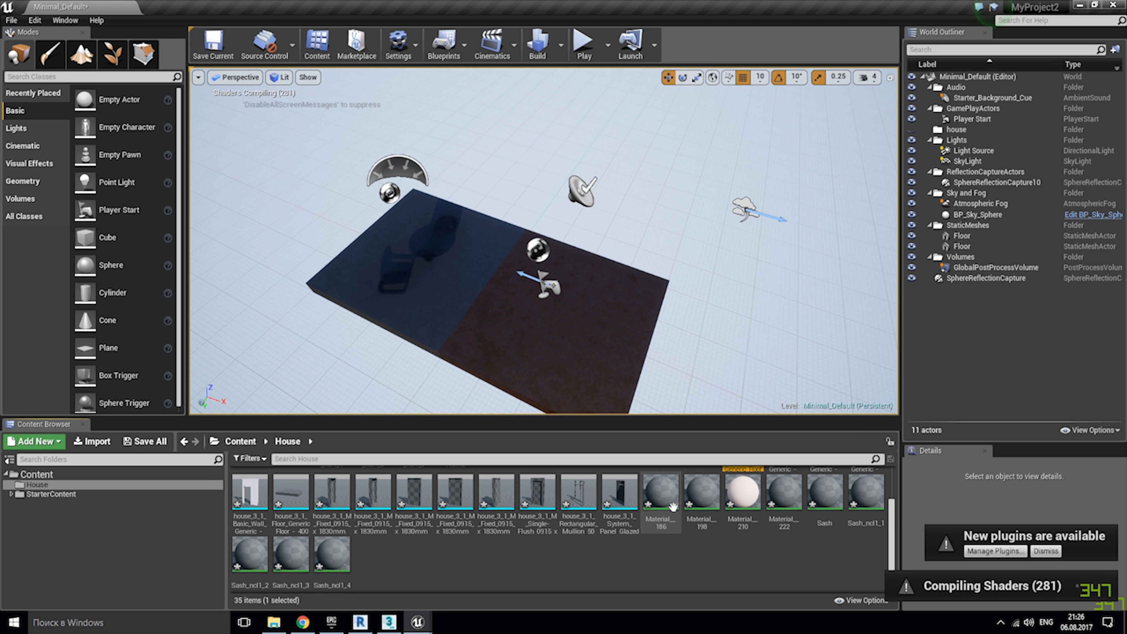
shift+click(620, 492)
scroll(695, 524, up, 1)
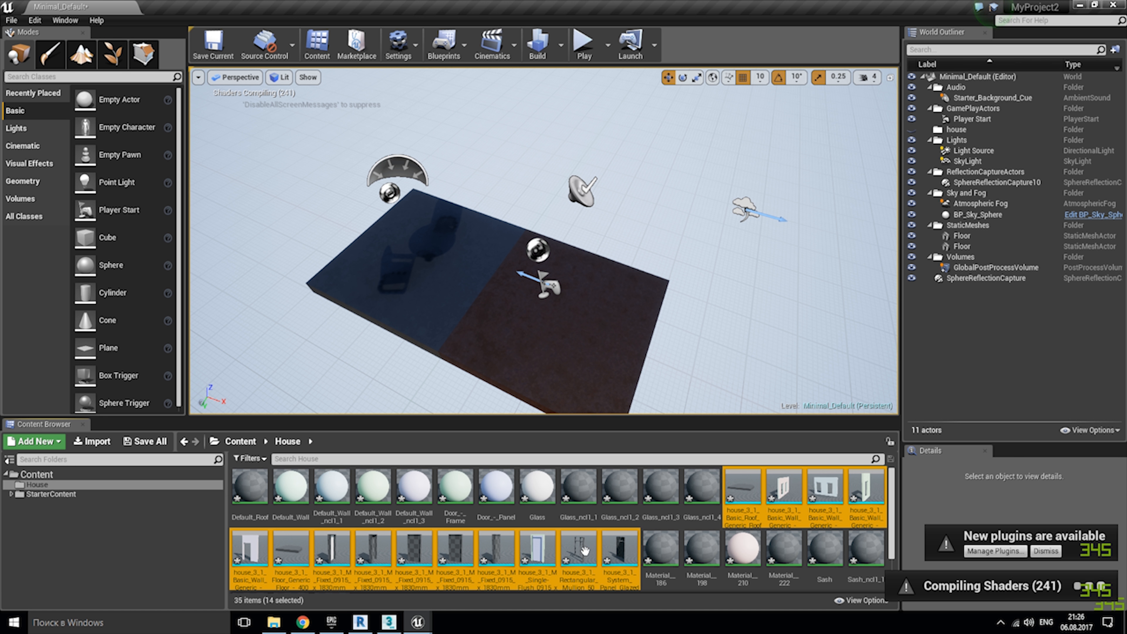
Create a new folder named Mesh inside the House content folder.
scroll(510, 532, down, 1)
right_click(468, 567)
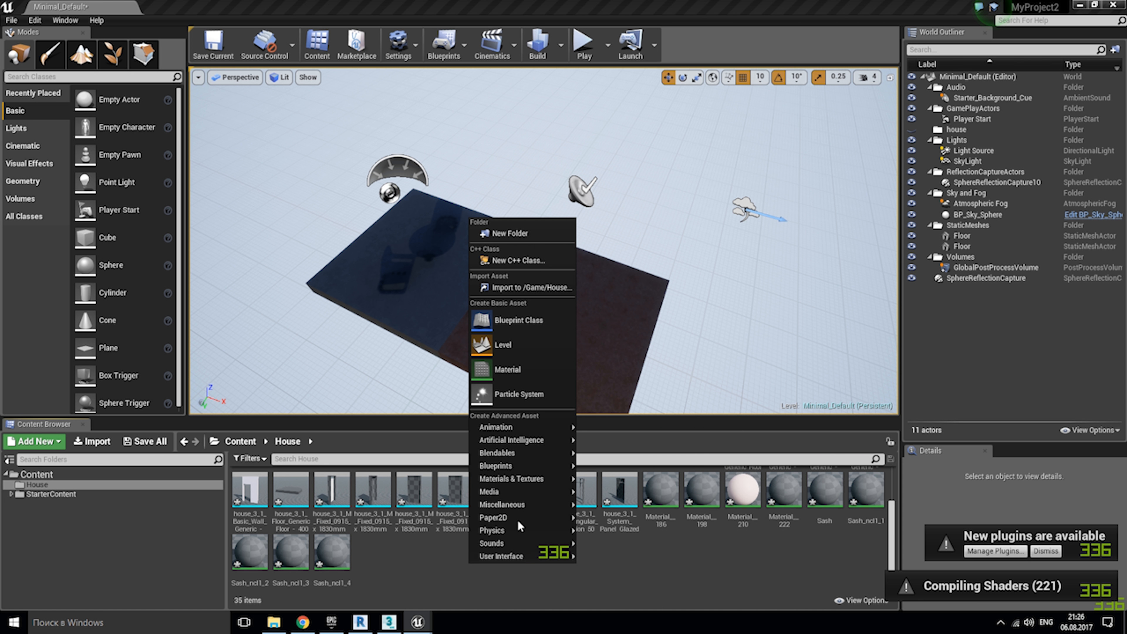
click(528, 234)
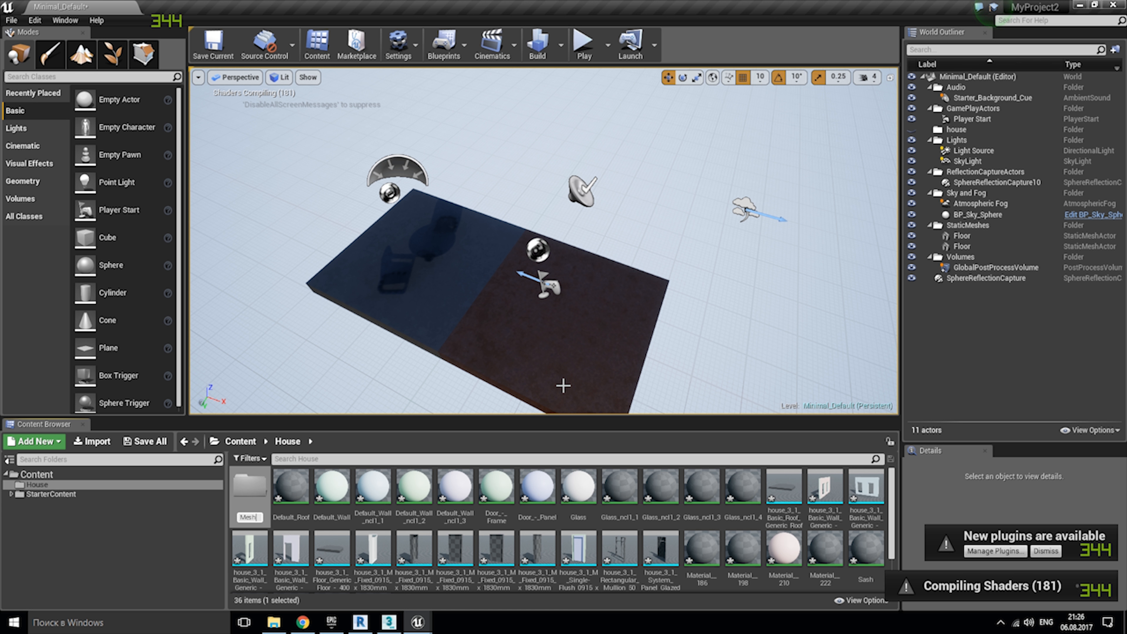
key(Return)
Move all house_3_1 static meshes, from the Basic Roof to the System Panel Glazed mesh, into the Mesh folder.
click(742, 488)
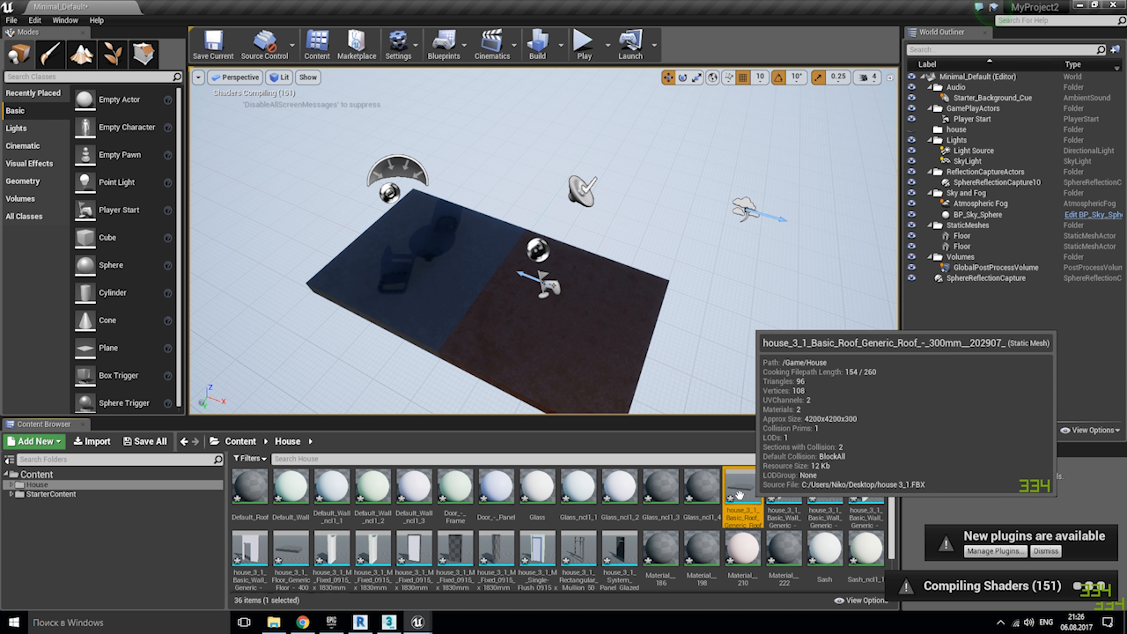
scroll(625, 498, down, 1)
shift+click(624, 498)
drag(624, 498, 369, 574)
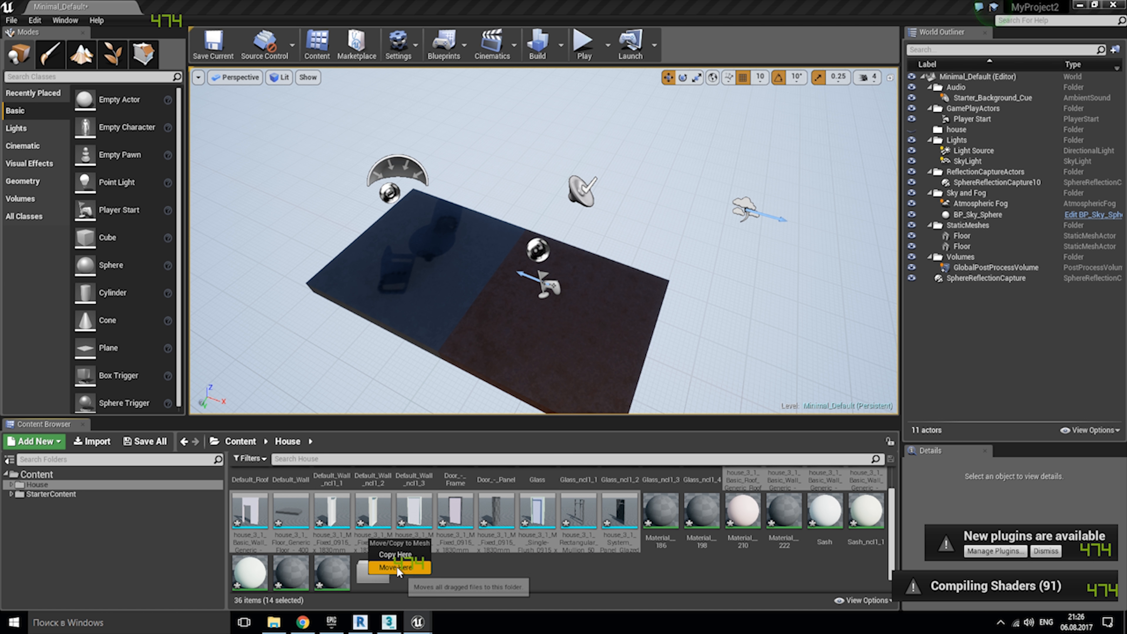
click(396, 567)
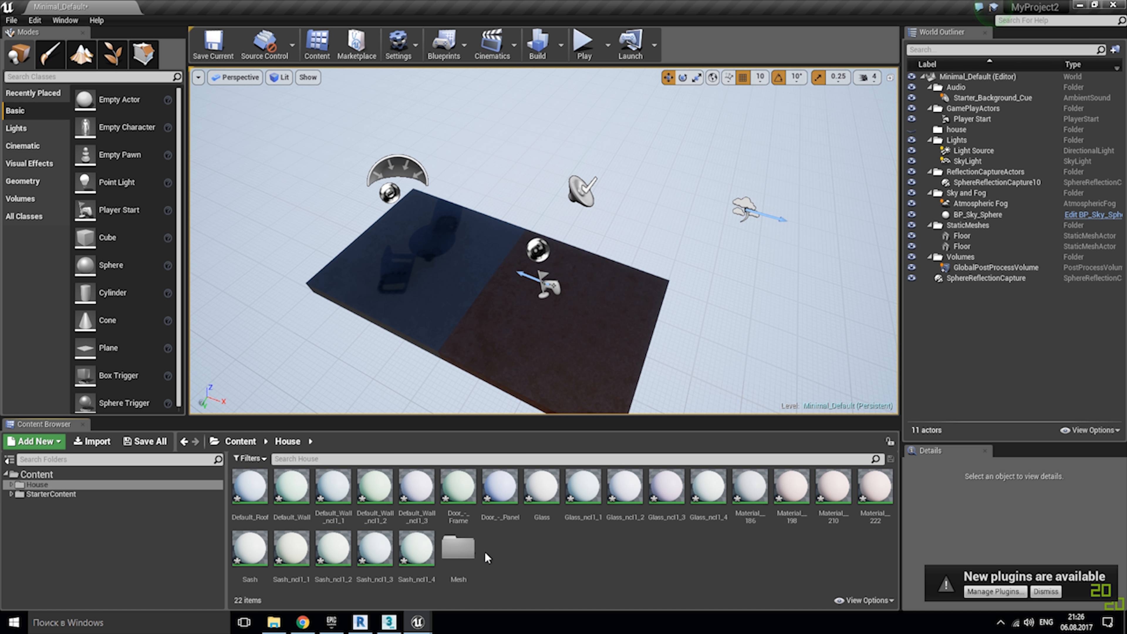
Place all the static meshes from the Mesh folder into the level together and frame them in the viewport.
double_click(456, 545)
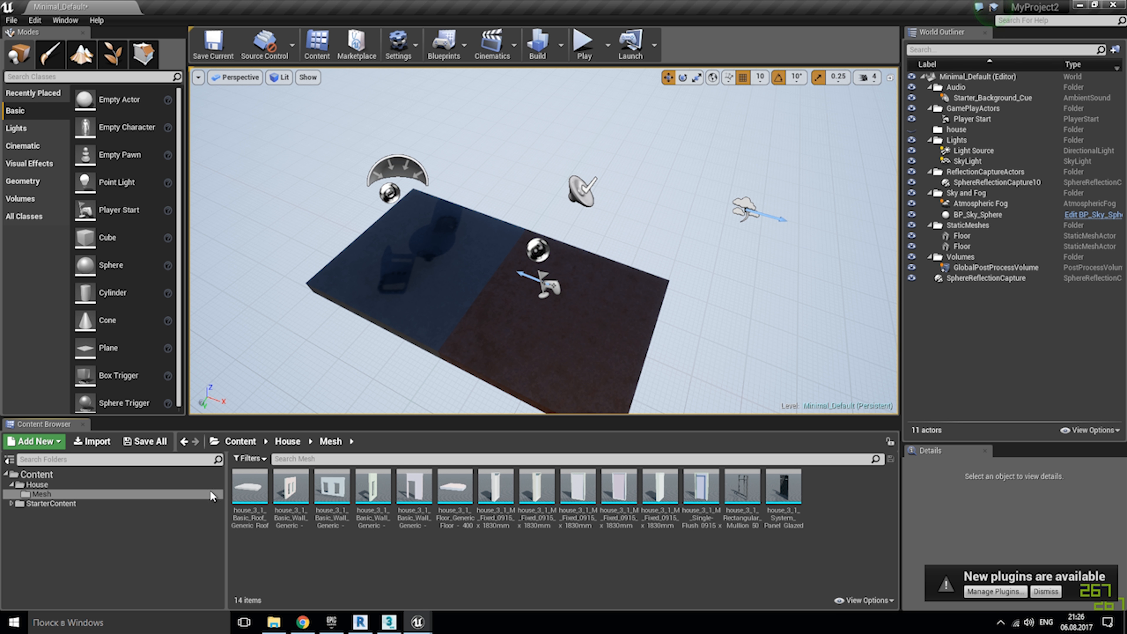
click(250, 489)
key(ctrl+a)
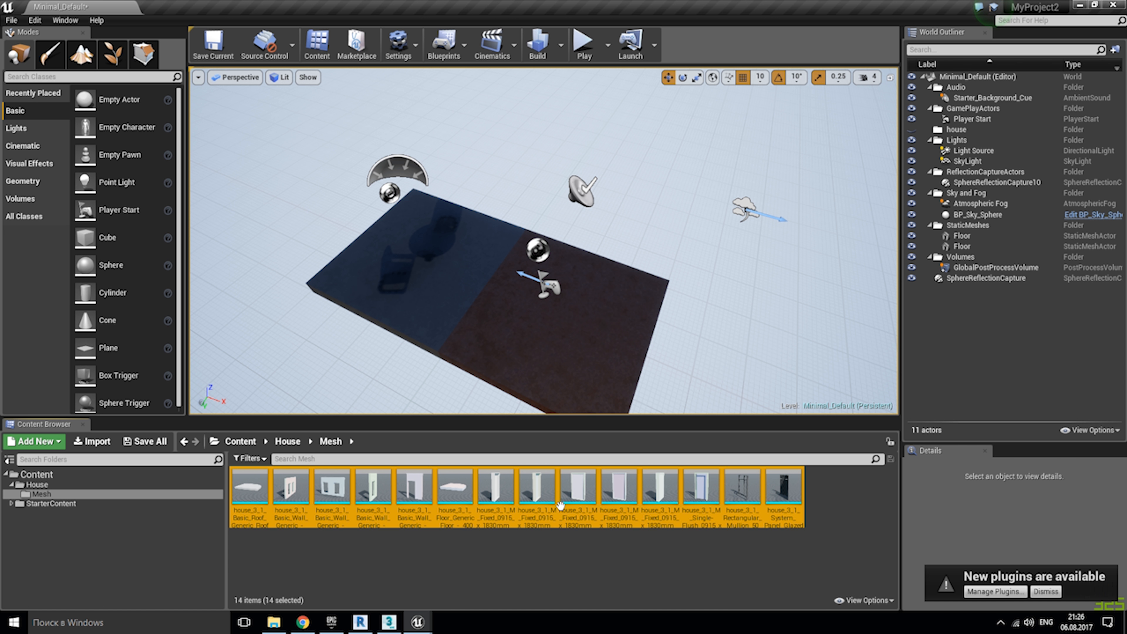
drag(254, 493, 385, 310)
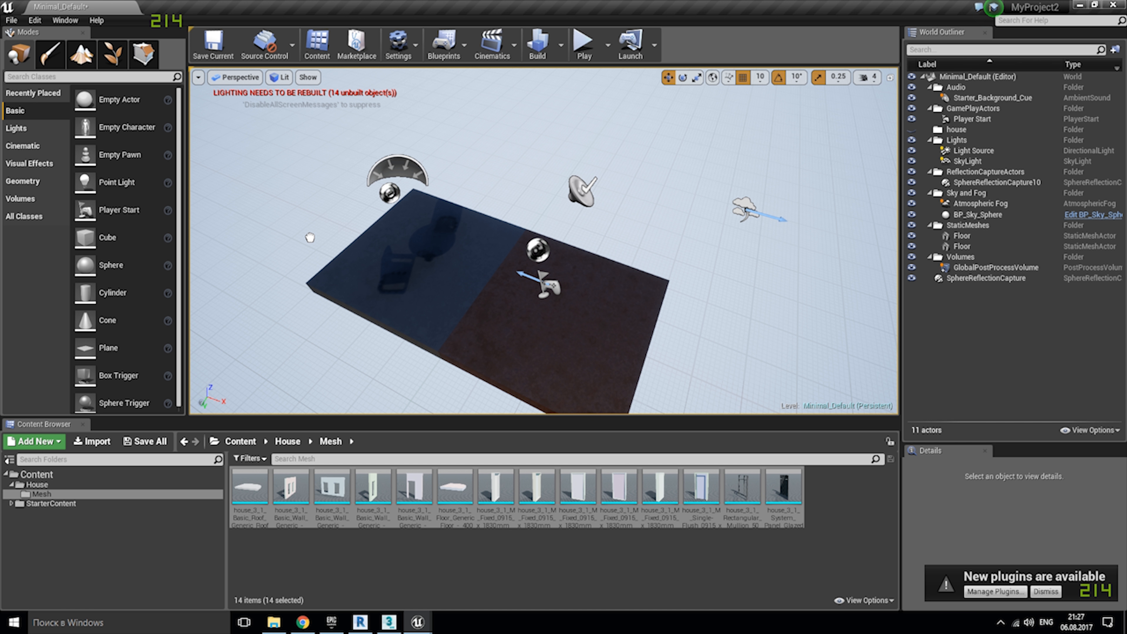
drag(309, 238, 310, 240)
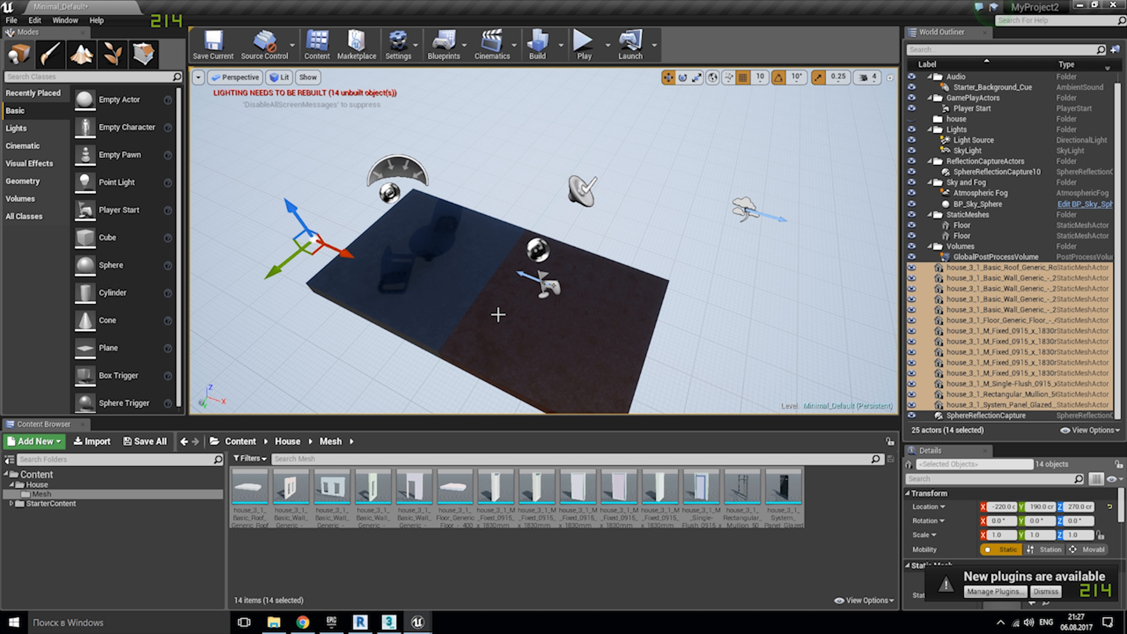
key(f)
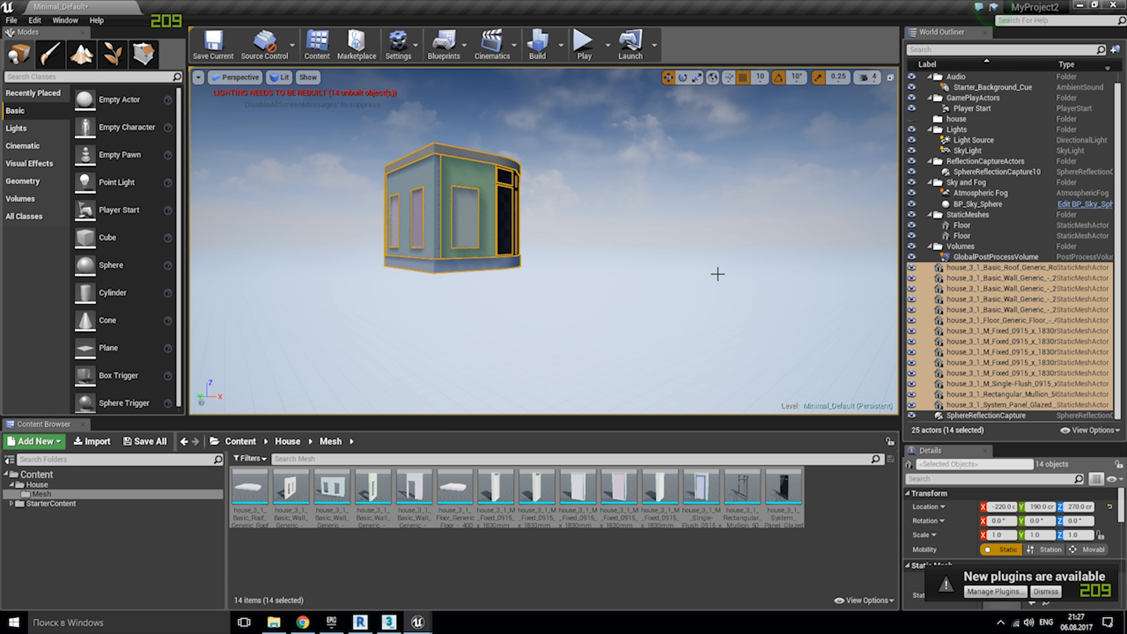
Move the placed house_3_1 actors into the house folder of the World Outliner and expand that folder.
click(963, 269)
drag(962, 269, 952, 120)
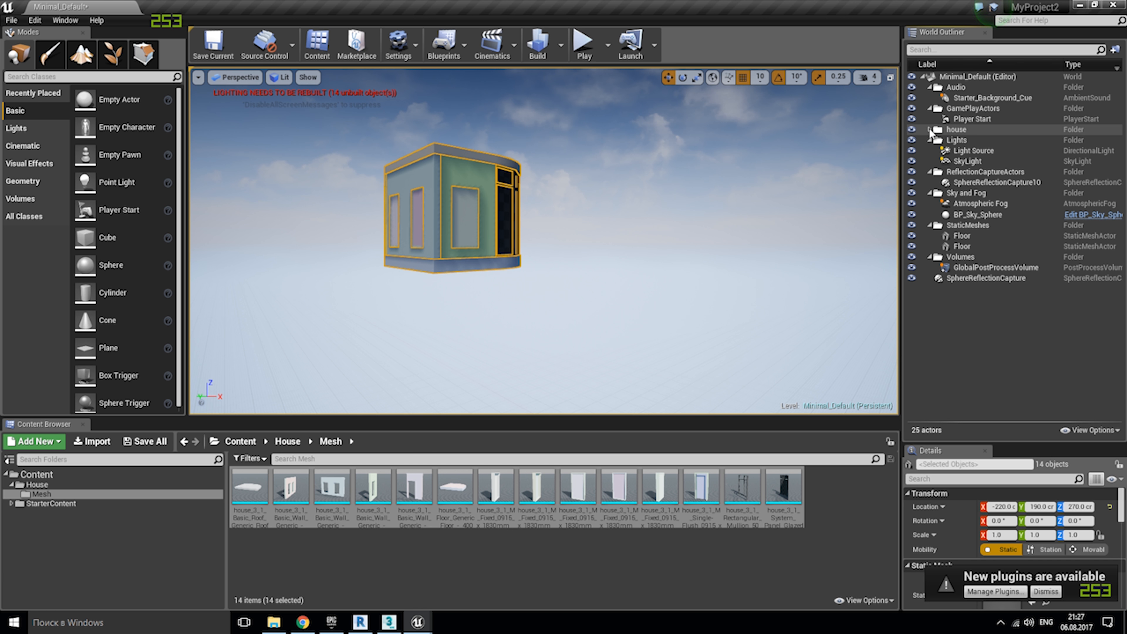
click(912, 130)
click(911, 130)
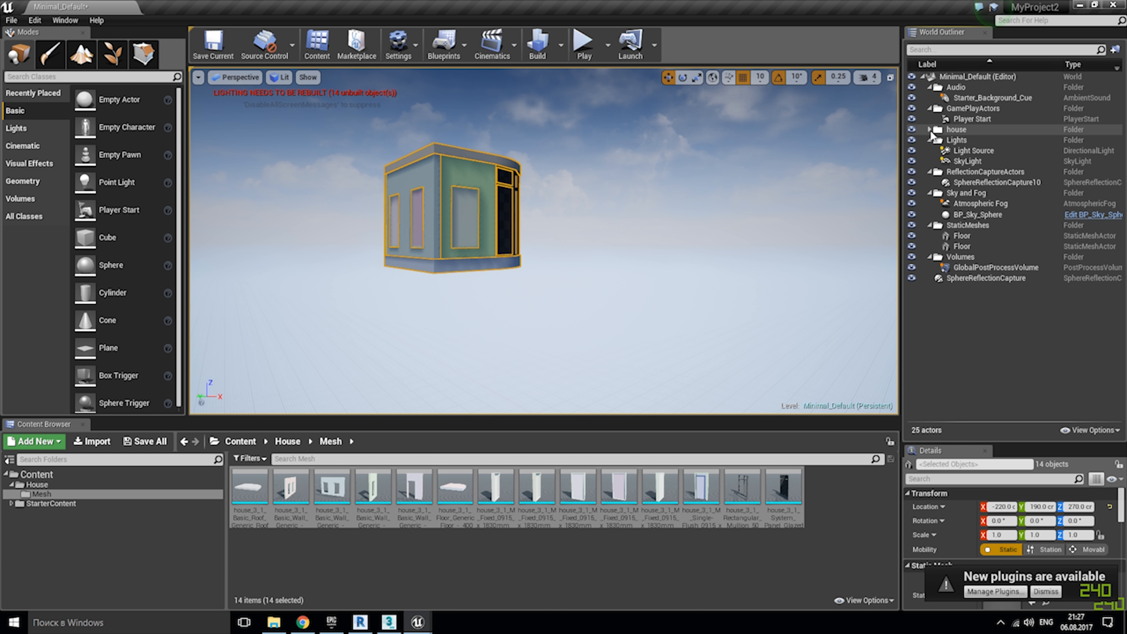
click(929, 129)
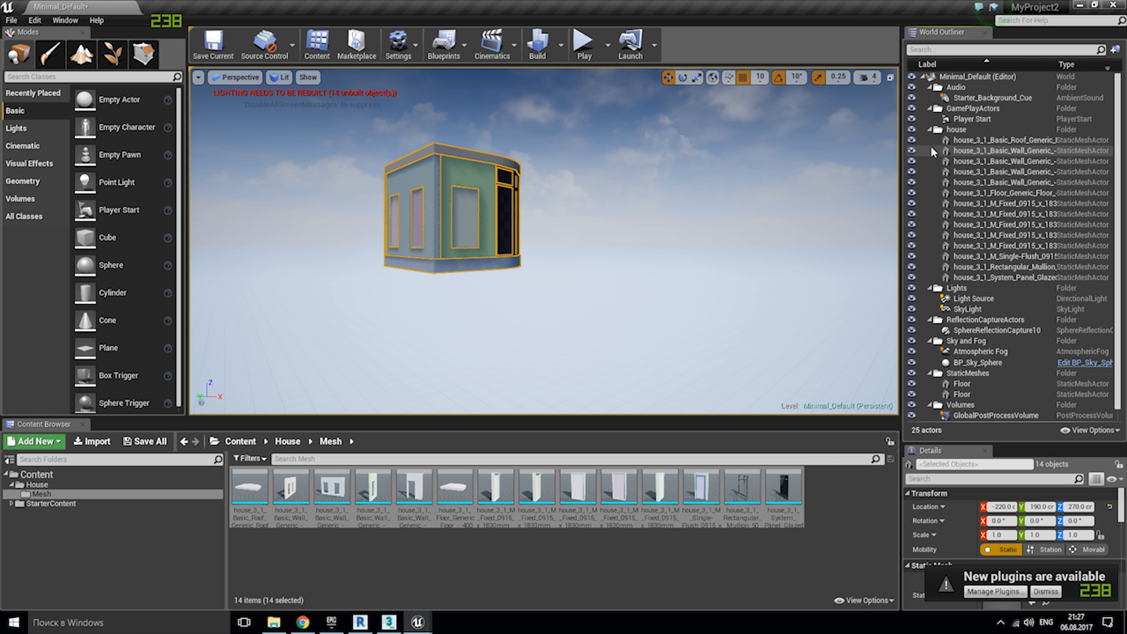
right_drag(688, 255, 692, 364)
key(f)
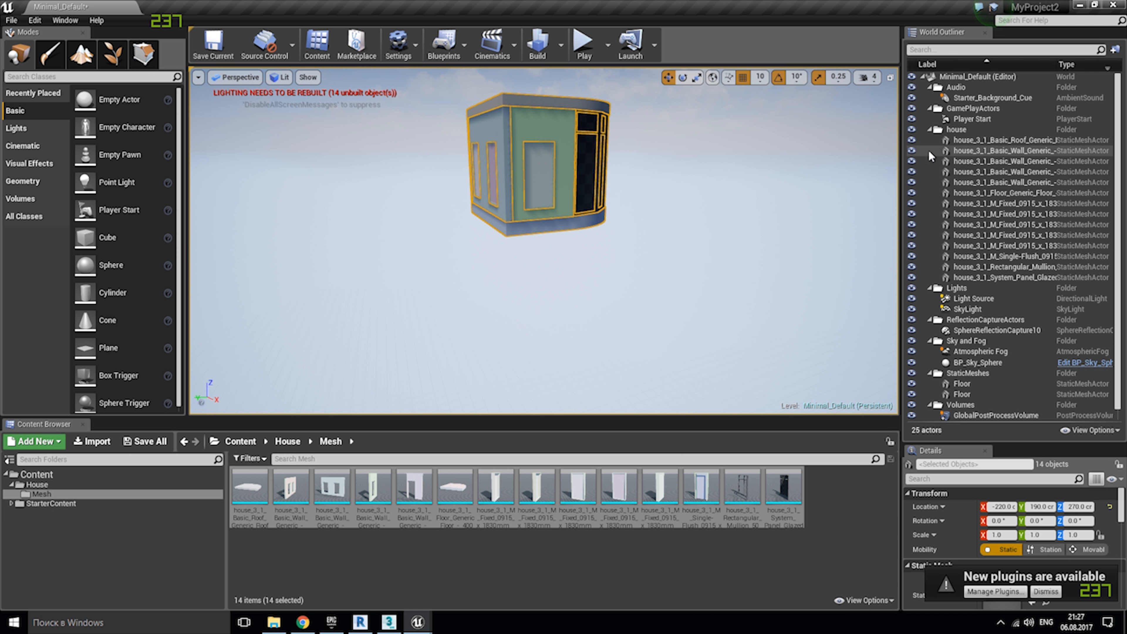
Switch the viewport to the Top view and select all house_3_1 actors in the house folder.
click(954, 129)
click(235, 77)
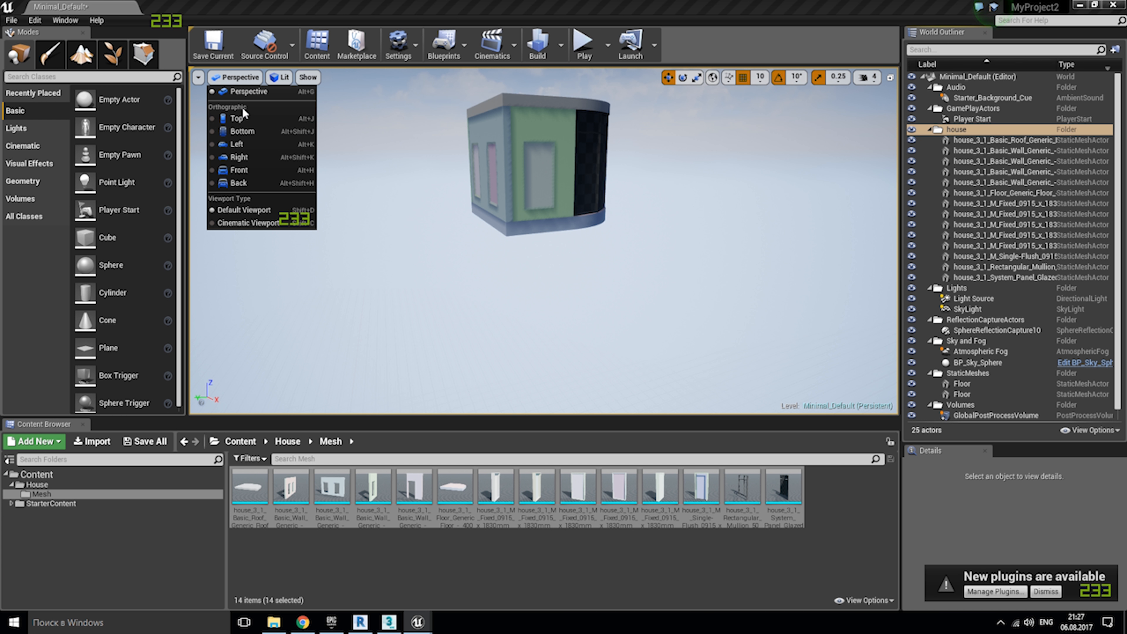
click(247, 122)
scroll(584, 317, down, 15)
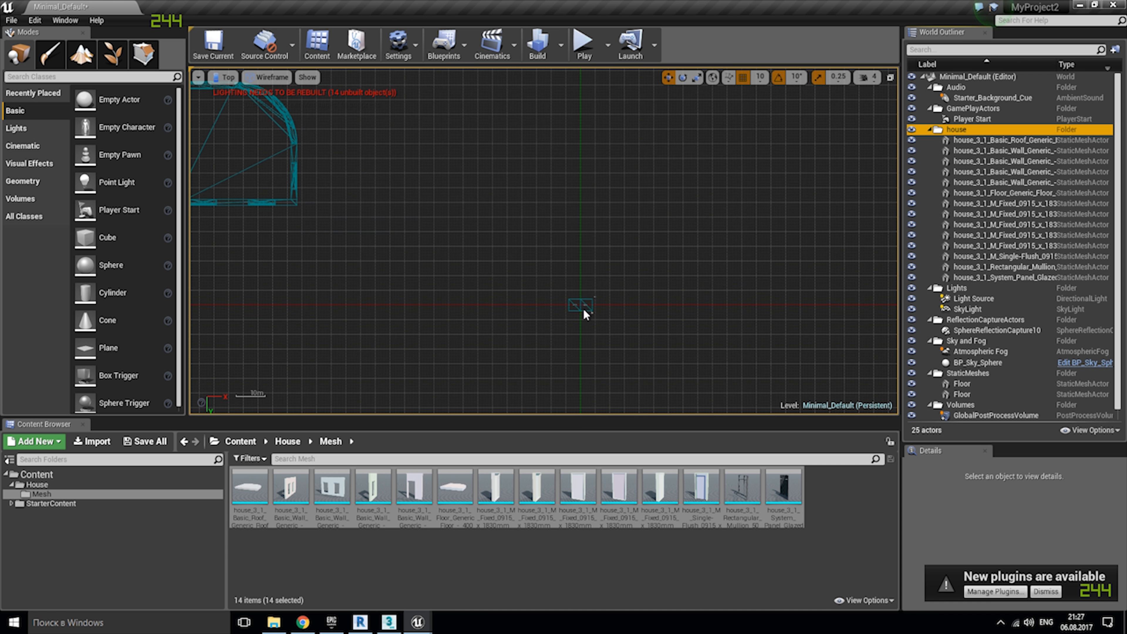
scroll(550, 328, up, 8)
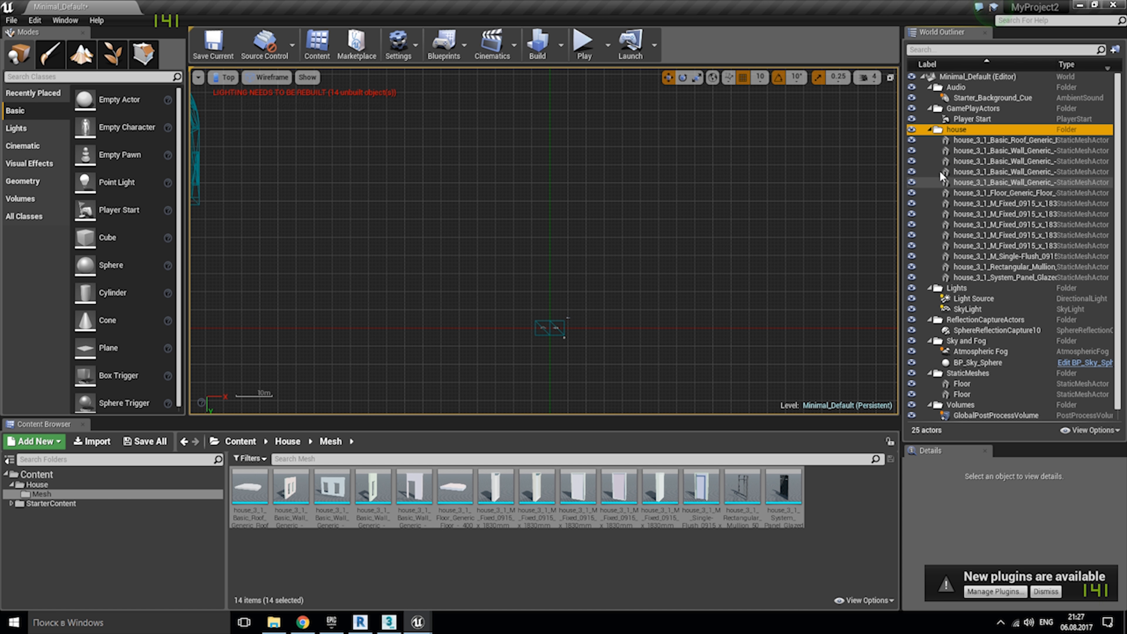
click(979, 139)
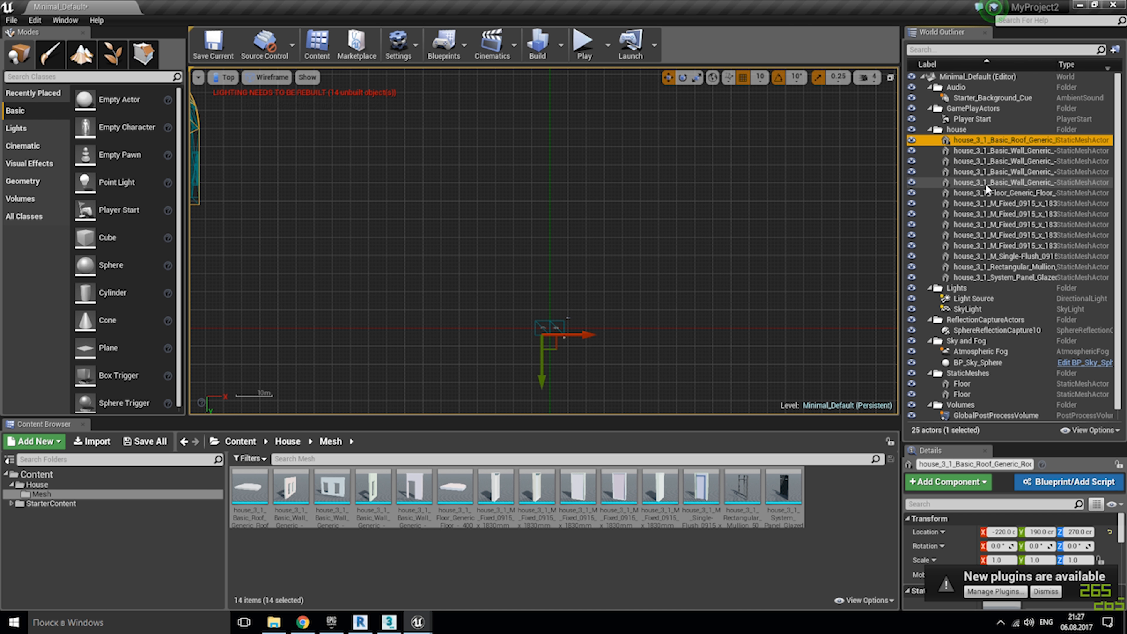
shift+click(983, 278)
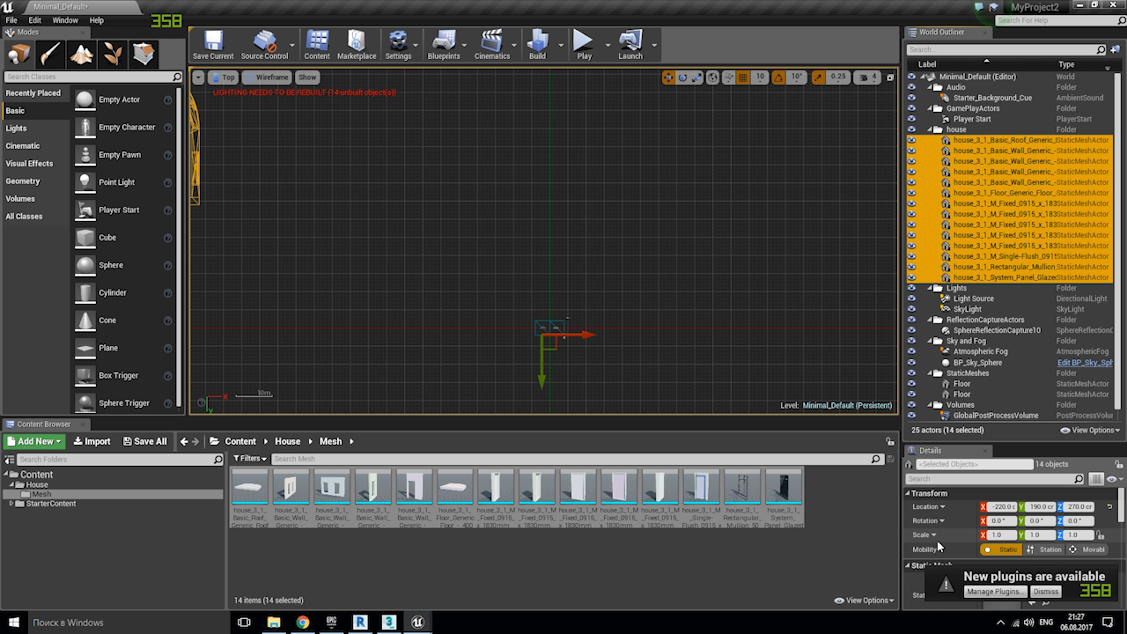
Set the scale of the selected house actors to 0.1 on X, Y and Z.
click(1019, 532)
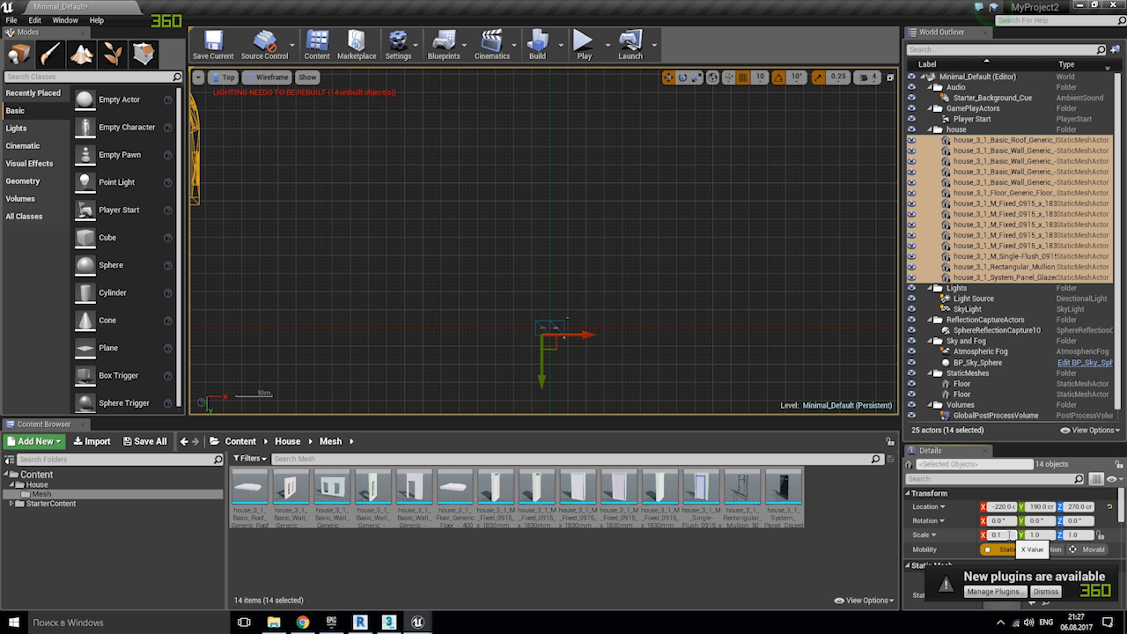
click(1048, 534)
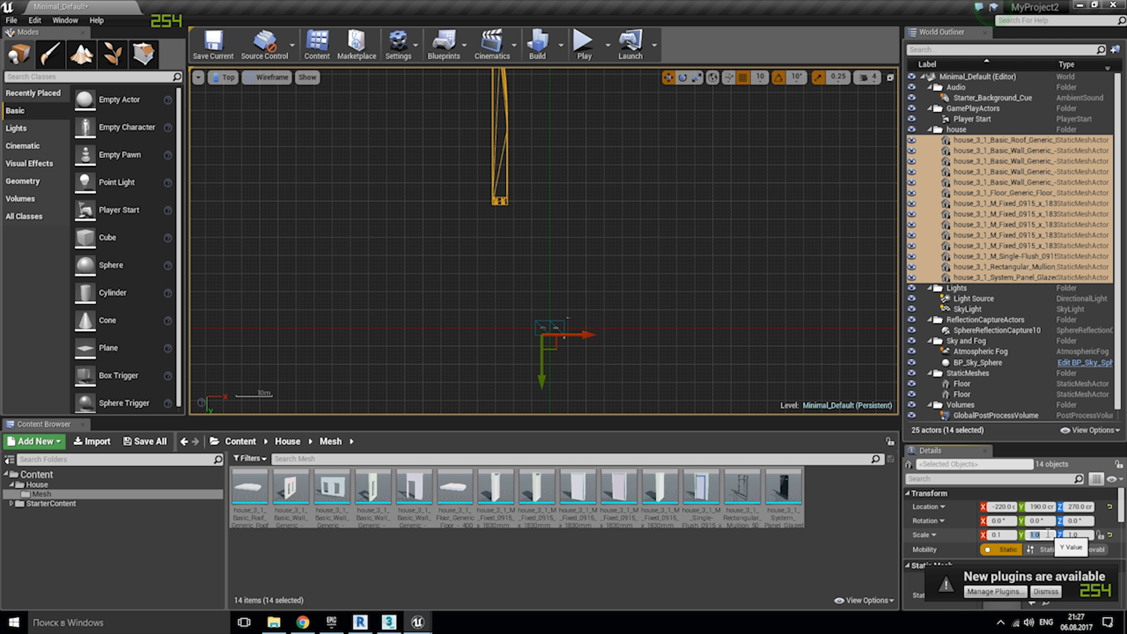
text(0.1)
key(Tab)
text(0.1)
key(Return)
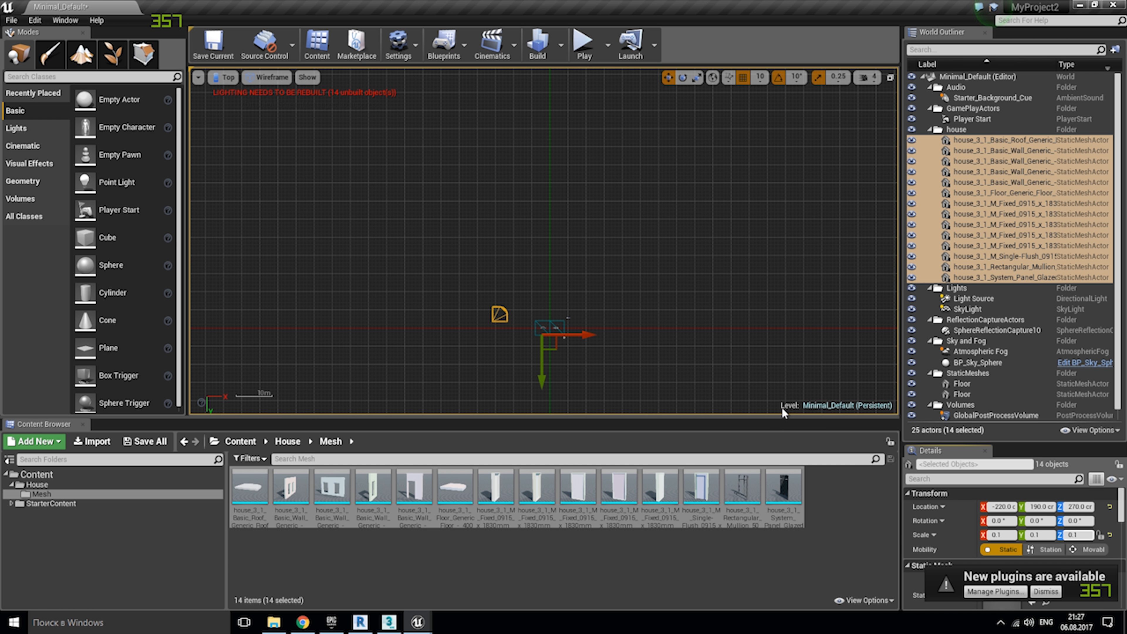
Move the scaled house over the level's floor tile in the Top view, to about X 930 cm and Y 580 cm.
scroll(519, 311, up, 5)
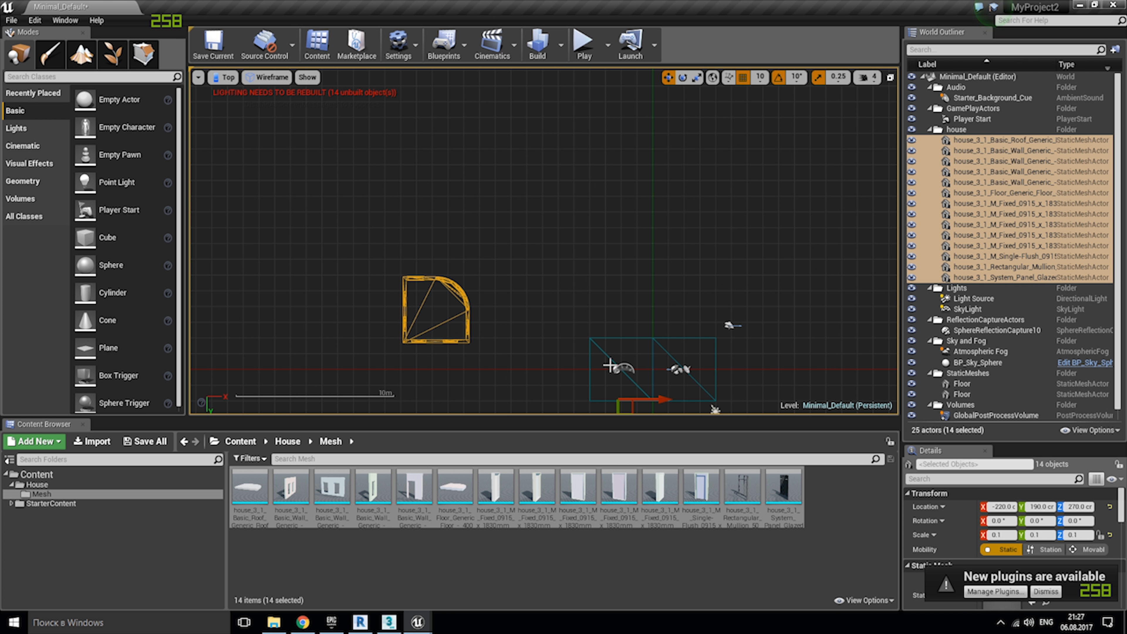
right_drag(689, 251, 606, 80)
drag(550, 242, 730, 304)
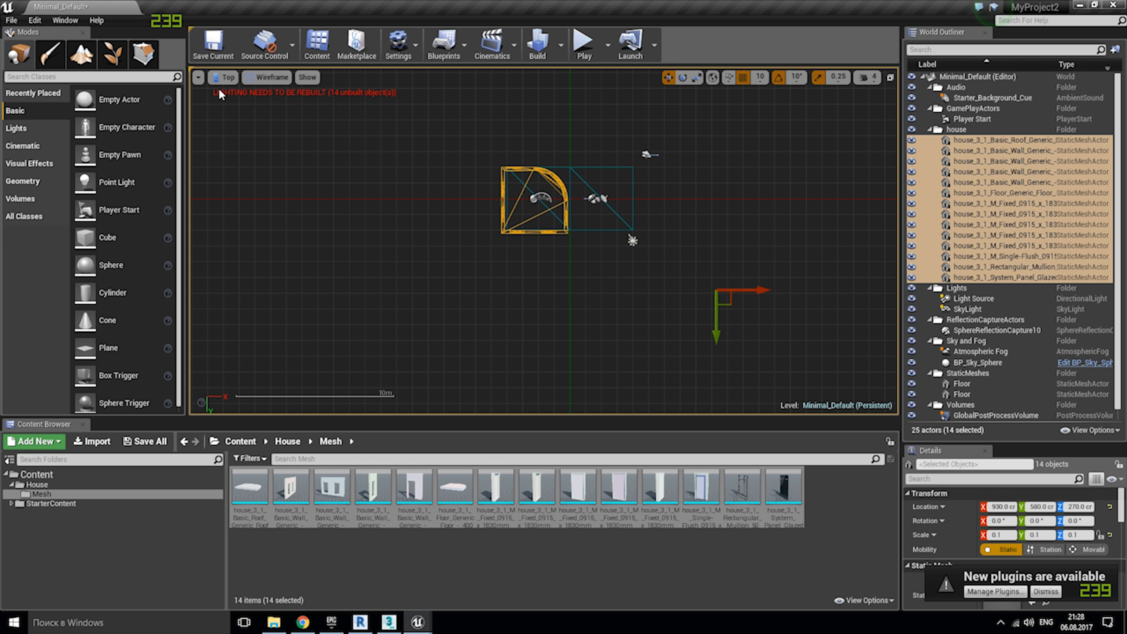
Return to the Perspective view and lower the house onto the floor, to Z 60 cm.
click(225, 77)
click(296, 96)
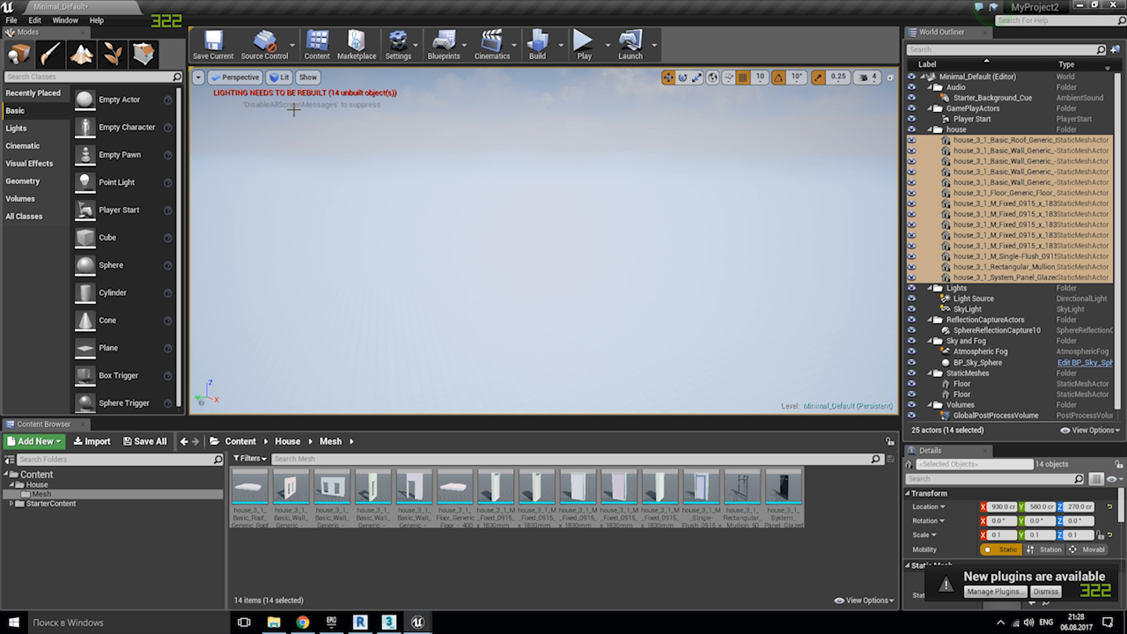
key(f)
right_drag(544, 241, 401, 188)
drag(420, 185, 415, 229)
key(f)
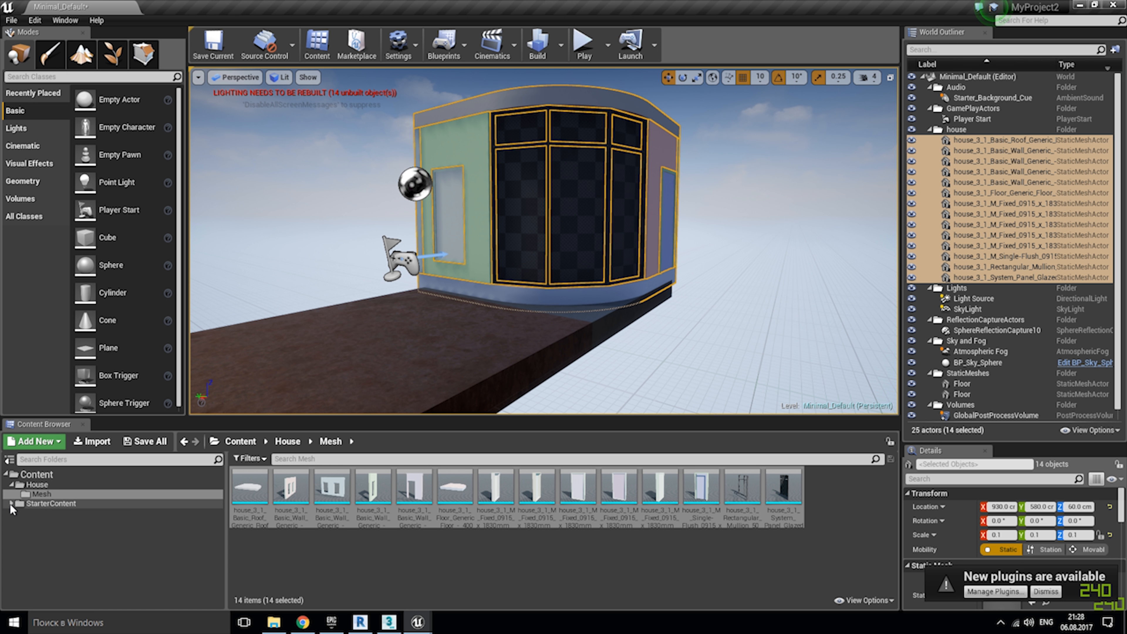
Open the Materials folder of StarterContent.
click(12, 505)
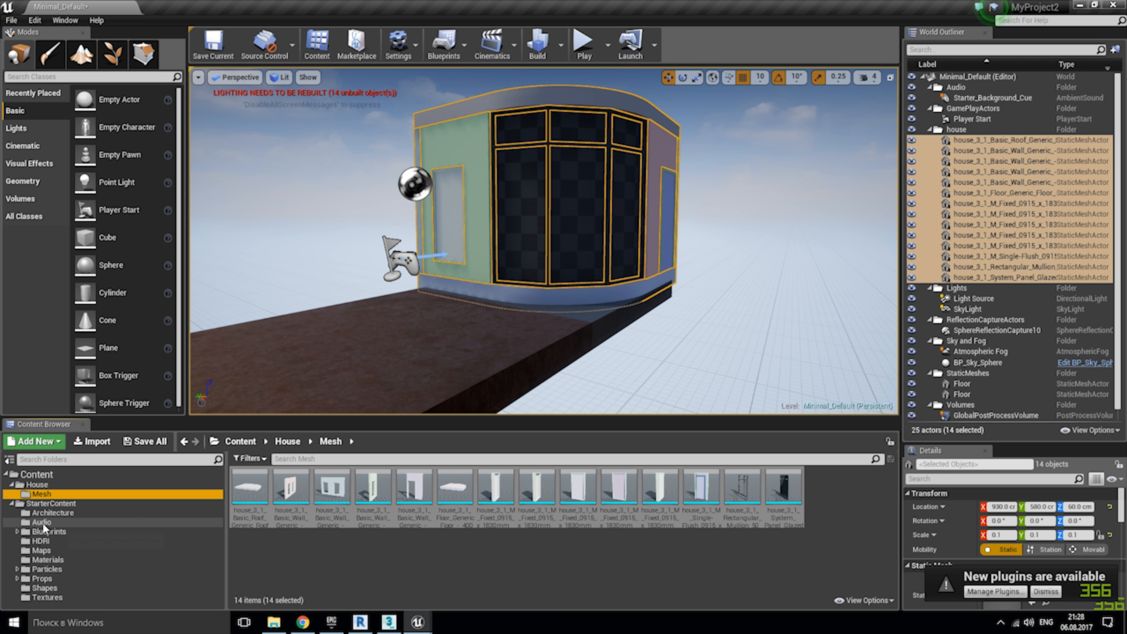
click(49, 561)
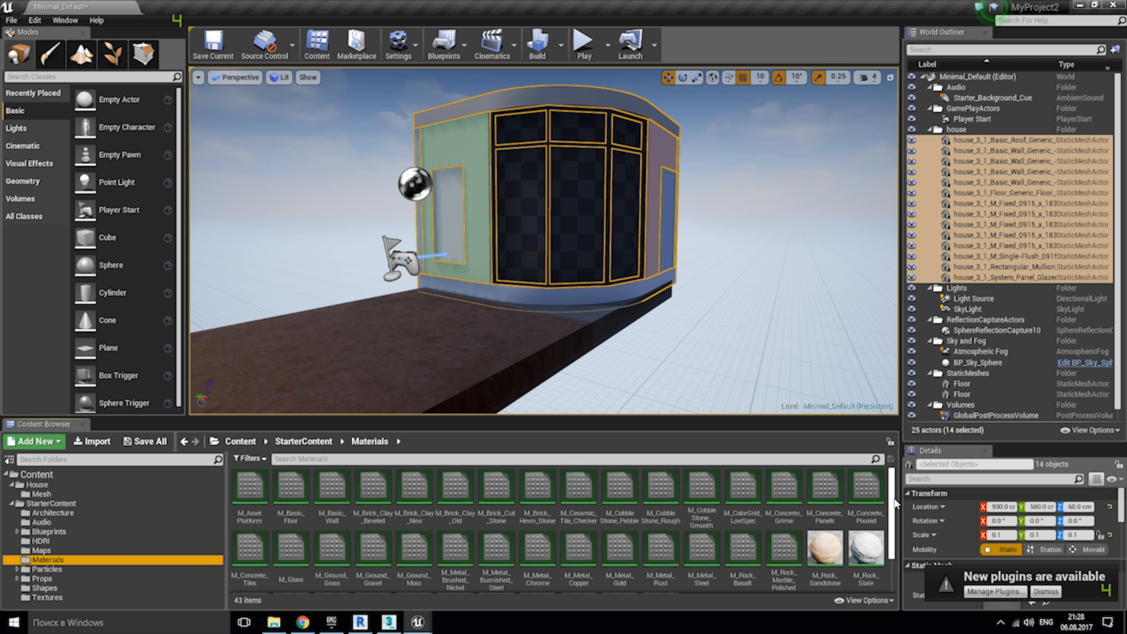
drag(890, 516, 890, 519)
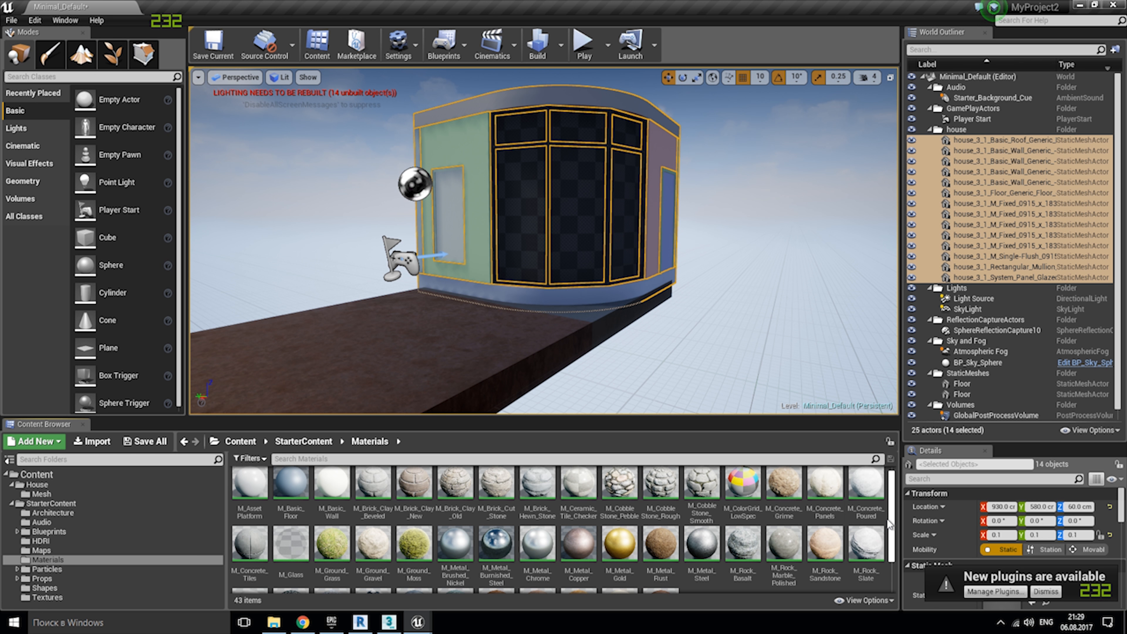
Apply M_Glass to the curved curtain wall's glazing panels and M_Metal_Chrome to its mullions.
right_drag(549, 351, 523, 355)
key(w)
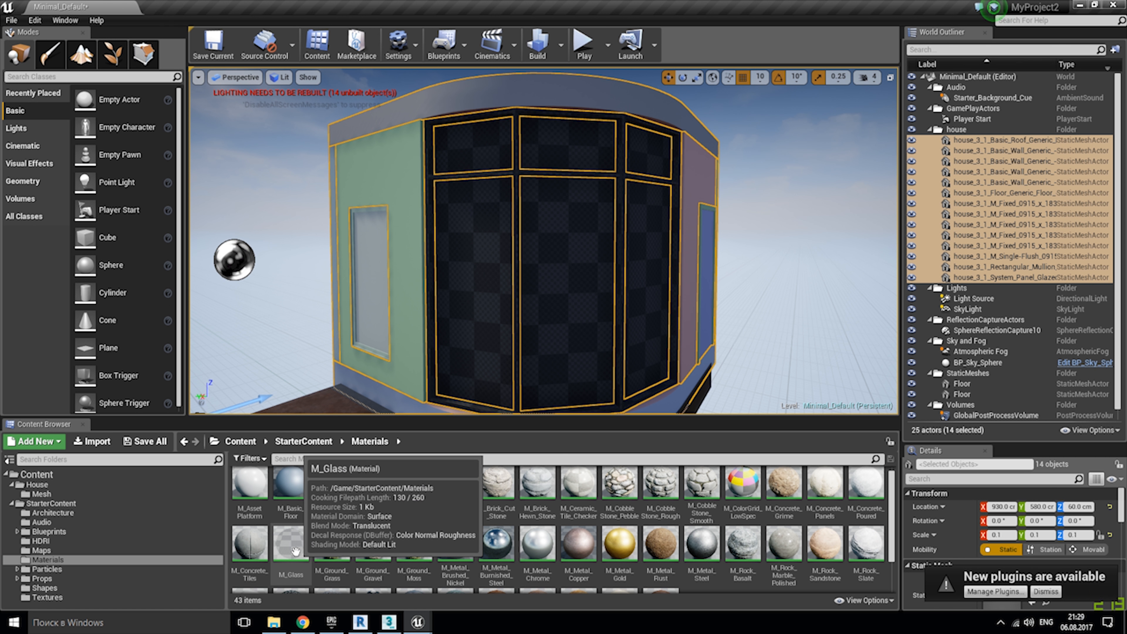
drag(291, 543, 380, 367)
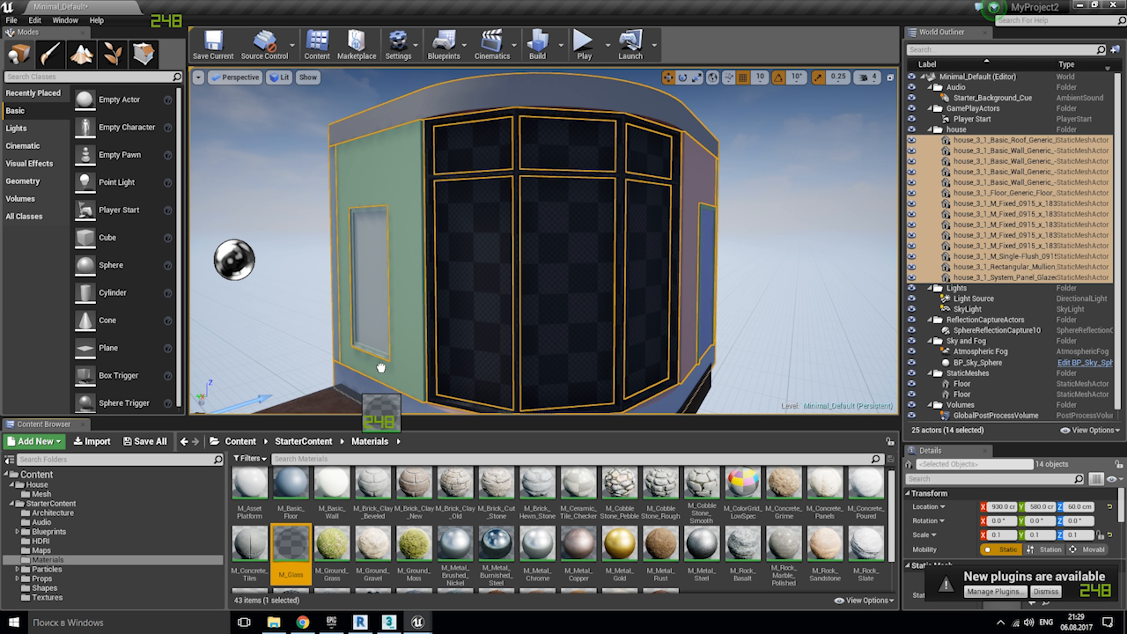
drag(501, 310, 496, 313)
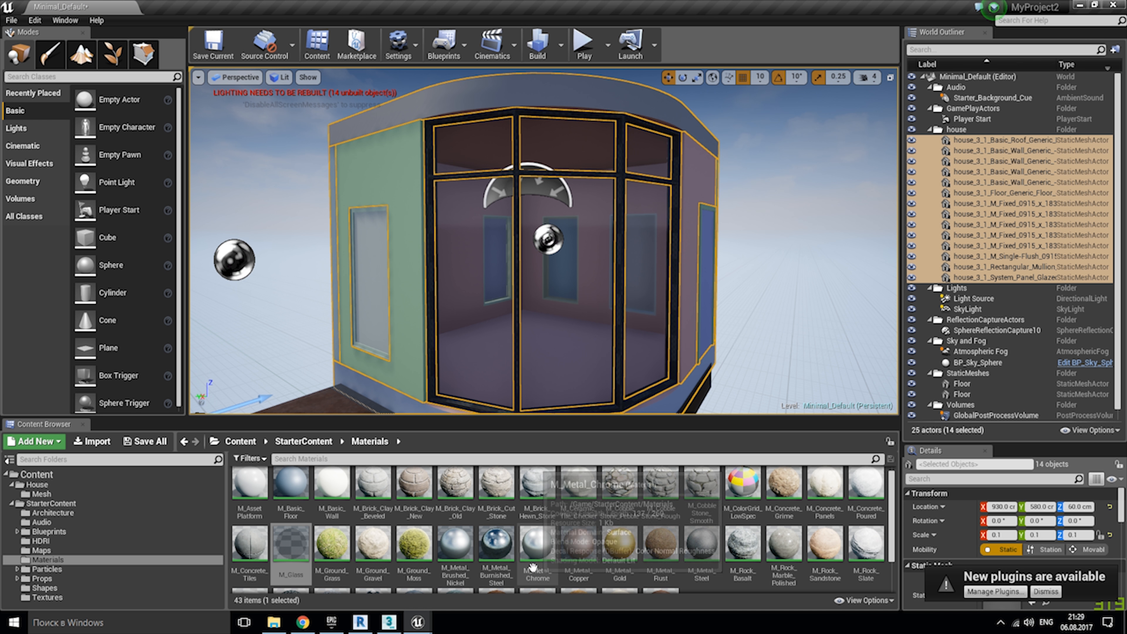
drag(537, 544, 461, 403)
right_drag(549, 373, 613, 369)
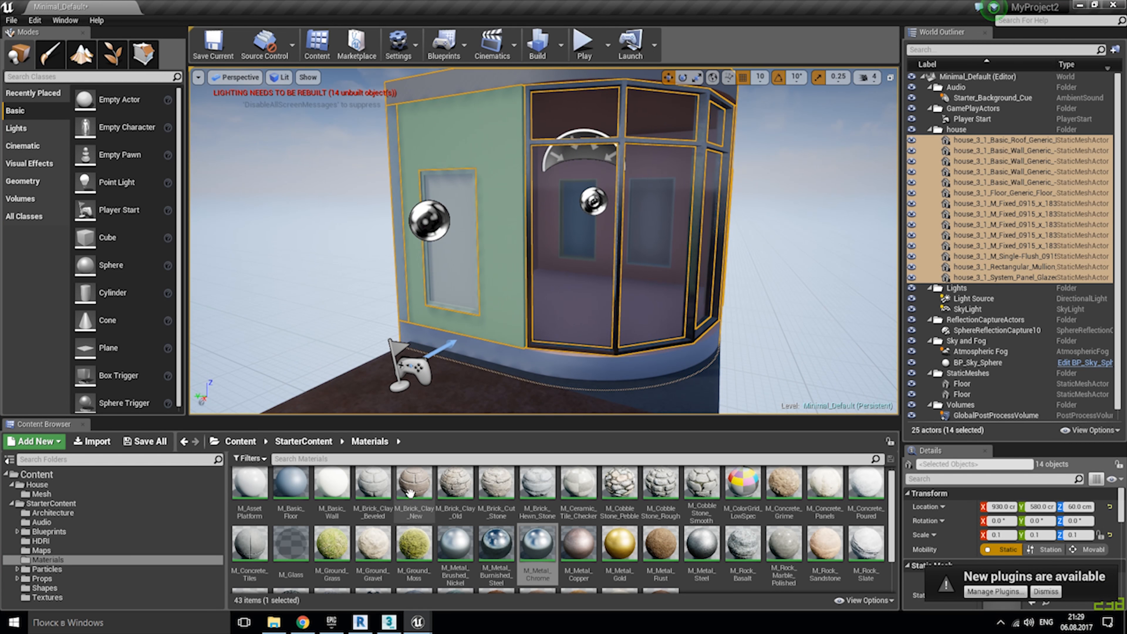
Apply the M_Basic_Wall material to the house's exterior walls, going around the building.
drag(332, 484, 487, 279)
right_drag(487, 279, 399, 278)
drag(332, 484, 627, 346)
right_drag(553, 362, 426, 332)
drag(332, 484, 542, 282)
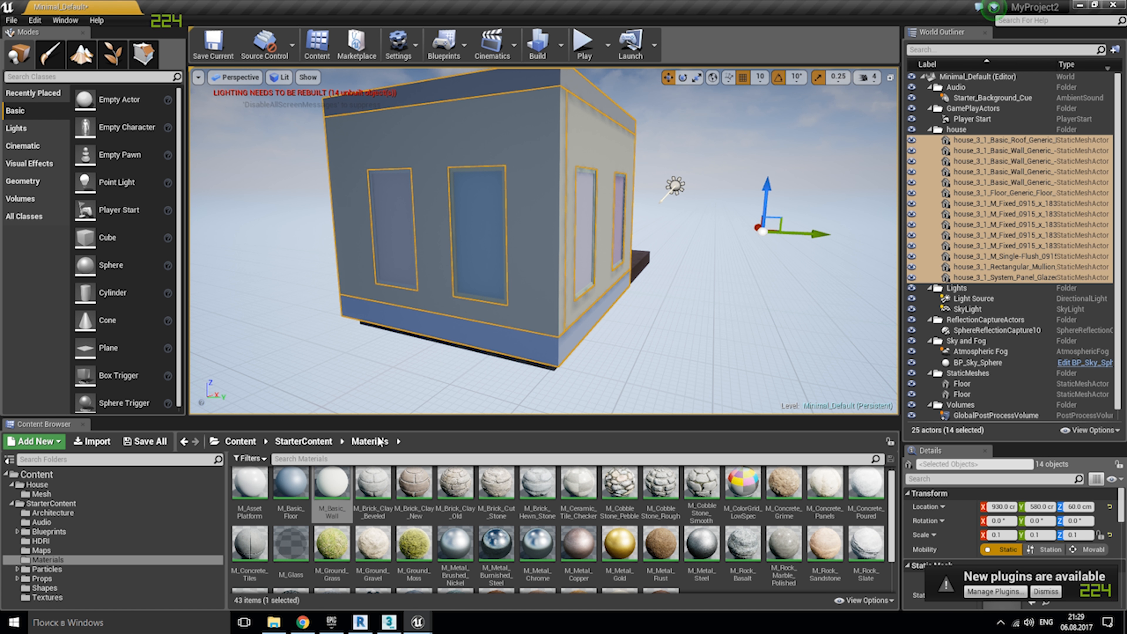
drag(509, 372, 478, 390)
drag(331, 484, 480, 139)
mouse_move(481, 138)
right_down()
mouse_move(481, 119)
mouse_move(465, 126)
right_up()
Apply the M_Glass material to the window panes around the house.
drag(289, 537, 400, 247)
drag(487, 291, 495, 273)
right_drag(495, 273, 413, 276)
drag(291, 542, 439, 295)
drag(620, 289, 623, 286)
right_drag(624, 287, 466, 284)
drag(297, 545, 418, 316)
right_drag(417, 317, 443, 346)
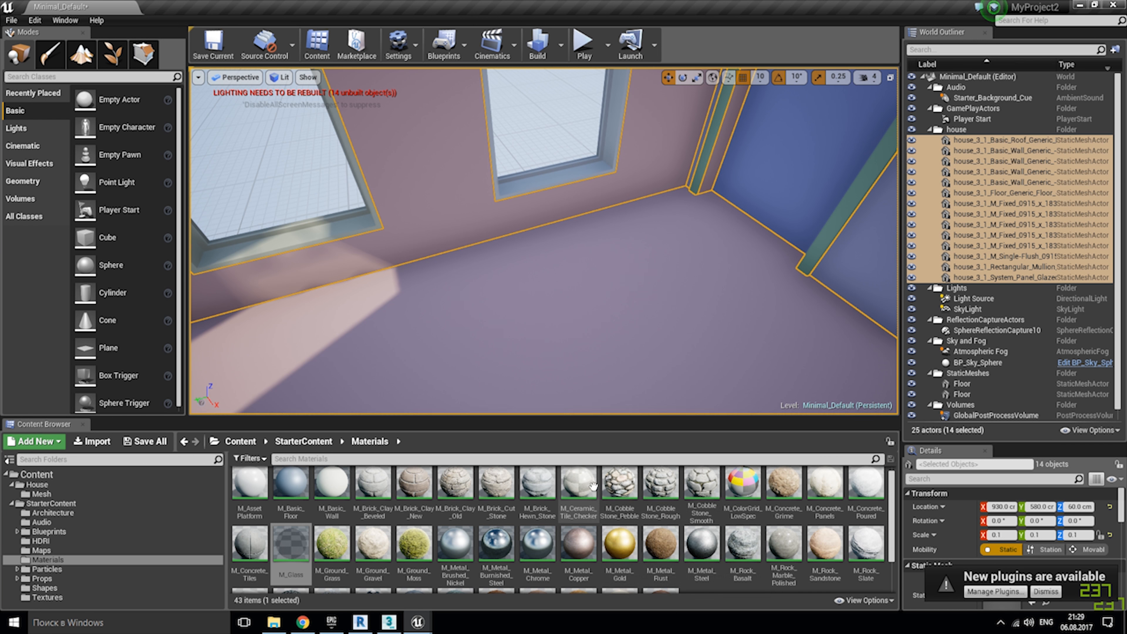
Apply the M_Ceramic_Tile_Checker material to the room's floor and M_Basic_Floor to its interior walls.
drag(578, 484, 604, 305)
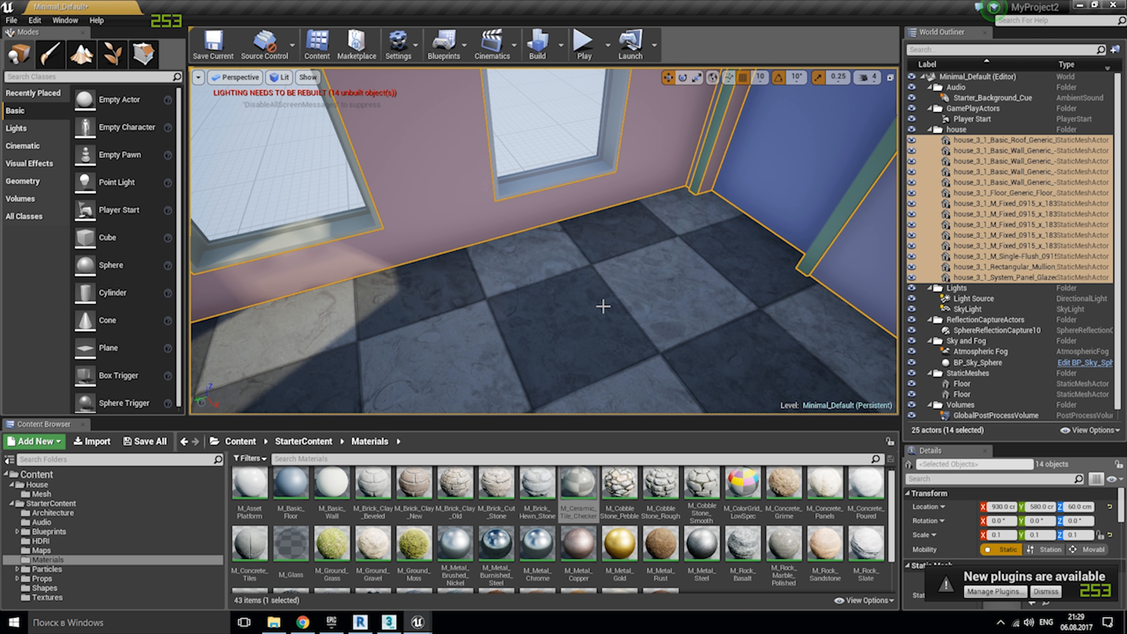
right_drag(604, 305, 320, 236)
key(w)
drag(291, 482, 631, 267)
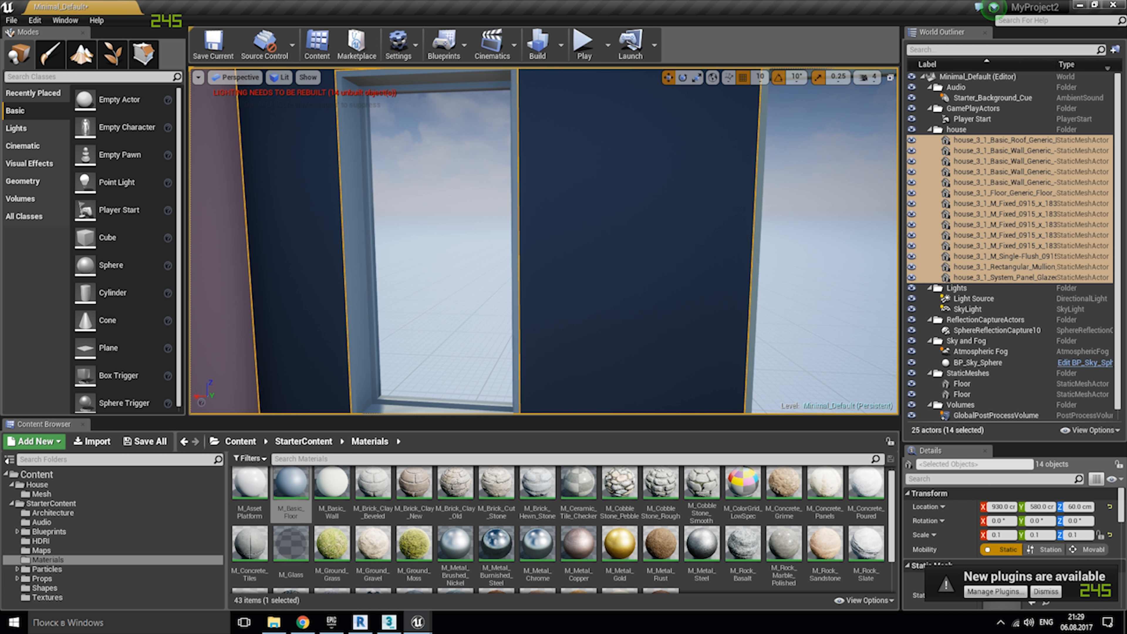
right_drag(630, 267, 477, 275)
drag(276, 477, 355, 271)
right_drag(355, 271, 380, 314)
drag(274, 493, 510, 266)
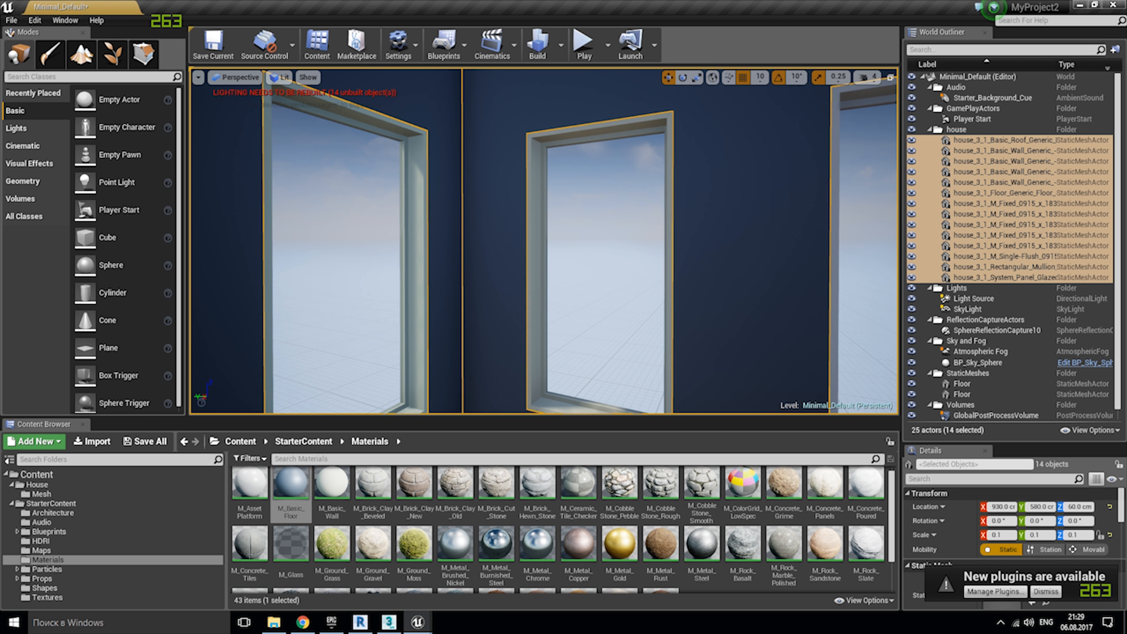
mouse_move(406, 332)
right_down()
mouse_move(413, 320)
mouse_move(405, 333)
right_up()
drag(290, 486, 614, 252)
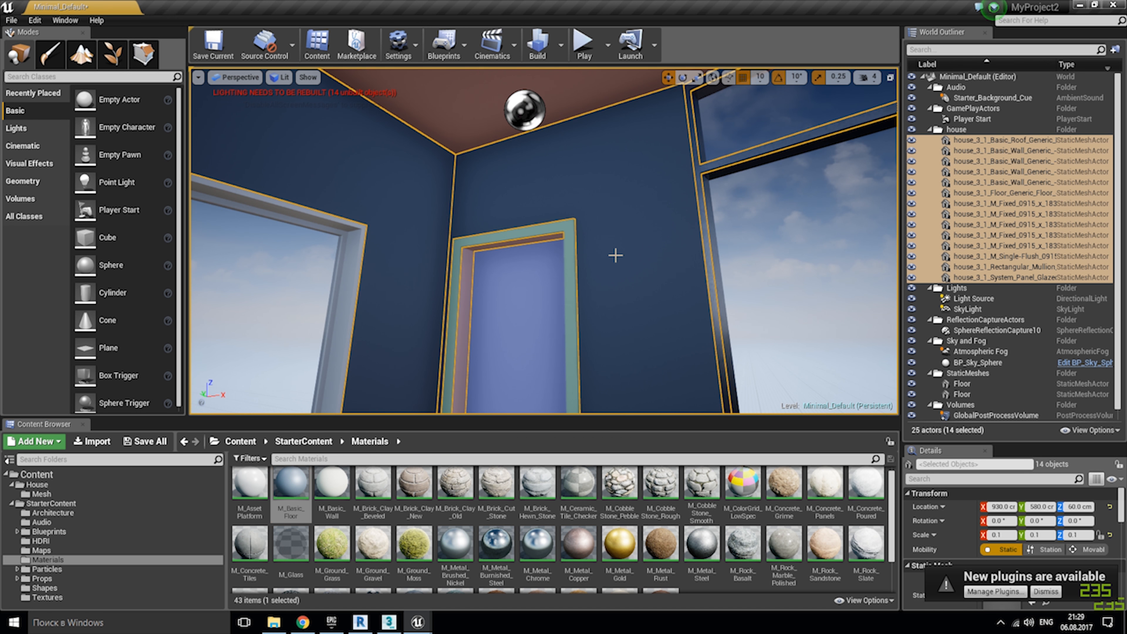
Apply the M_Wood_Walnut material to the door panel and the door frame.
right_drag(613, 252, 635, 266)
scroll(748, 536, down, 2)
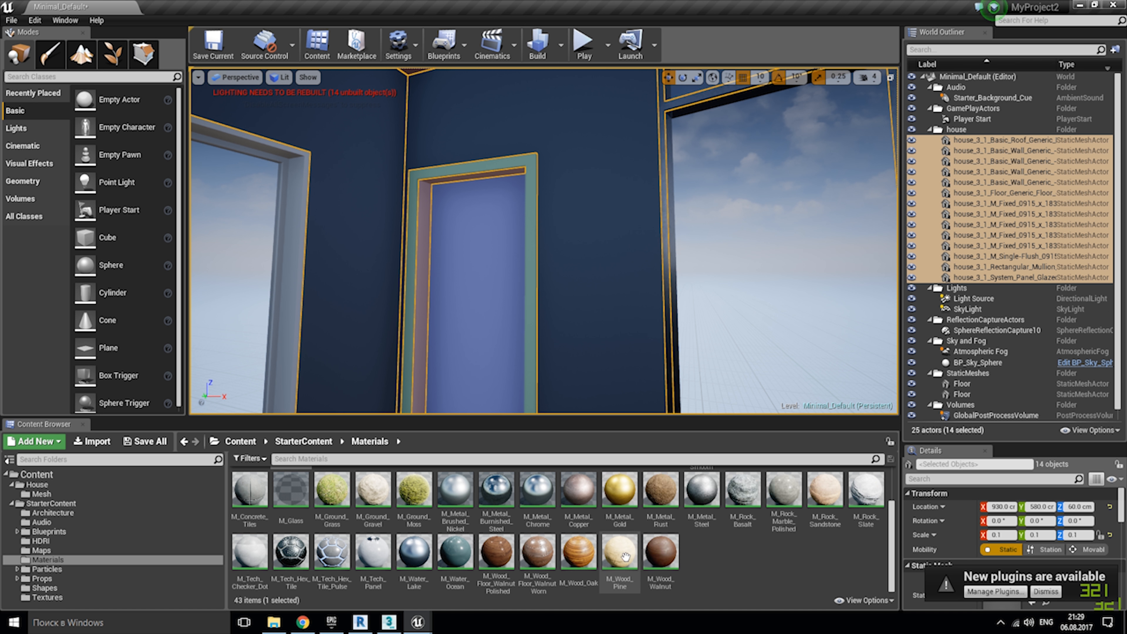
click(661, 553)
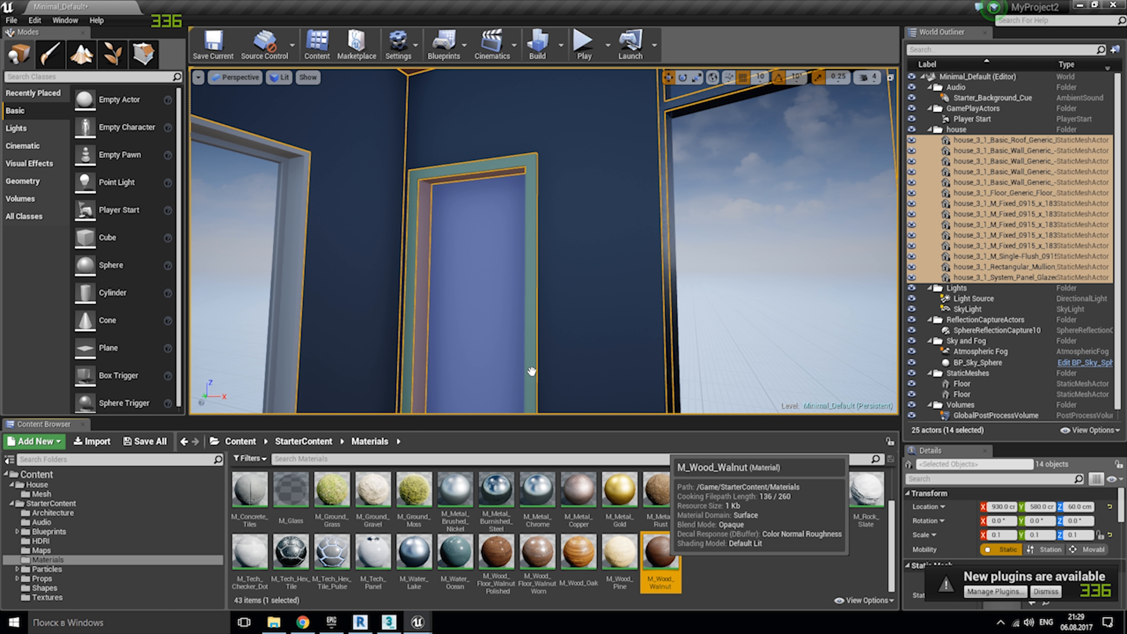
drag(531, 371, 533, 372)
drag(648, 557, 421, 316)
drag(658, 543, 477, 314)
right_drag(477, 315, 395, 439)
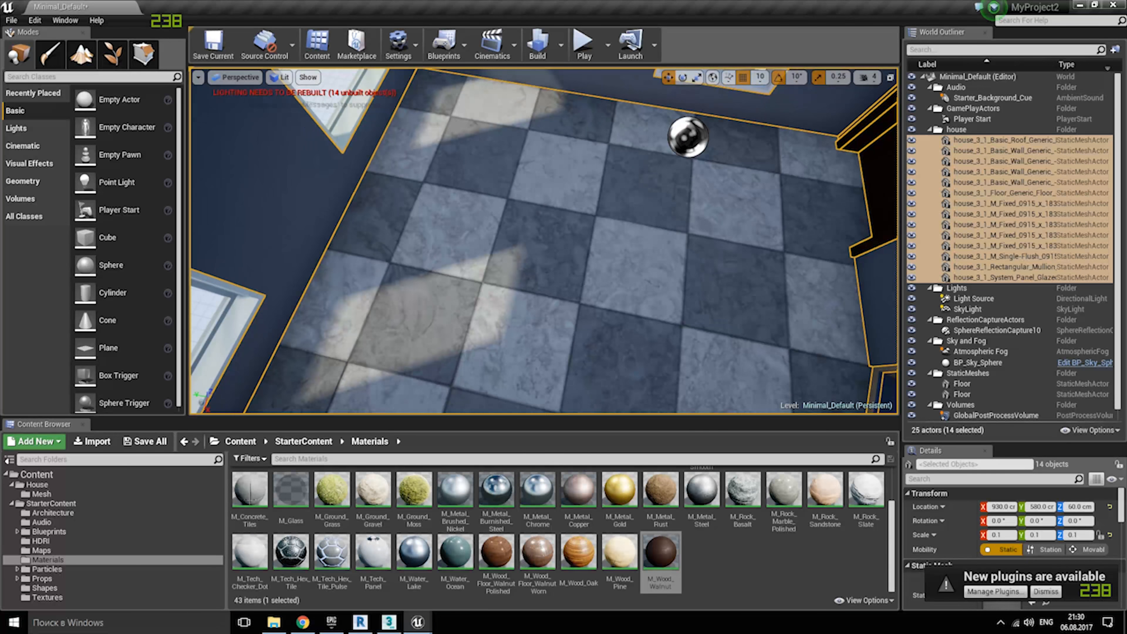
Replace the room's floor material with M_Wood_Floor_Walnut_Worn.
click(547, 550)
drag(547, 551, 588, 247)
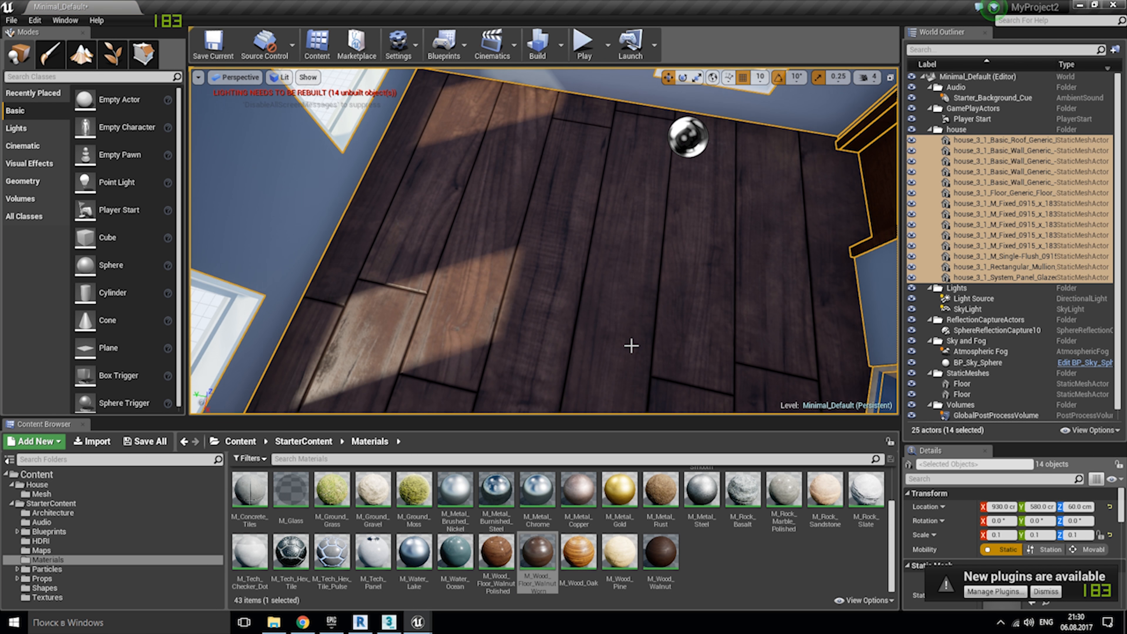
right_drag(630, 342, 511, 326)
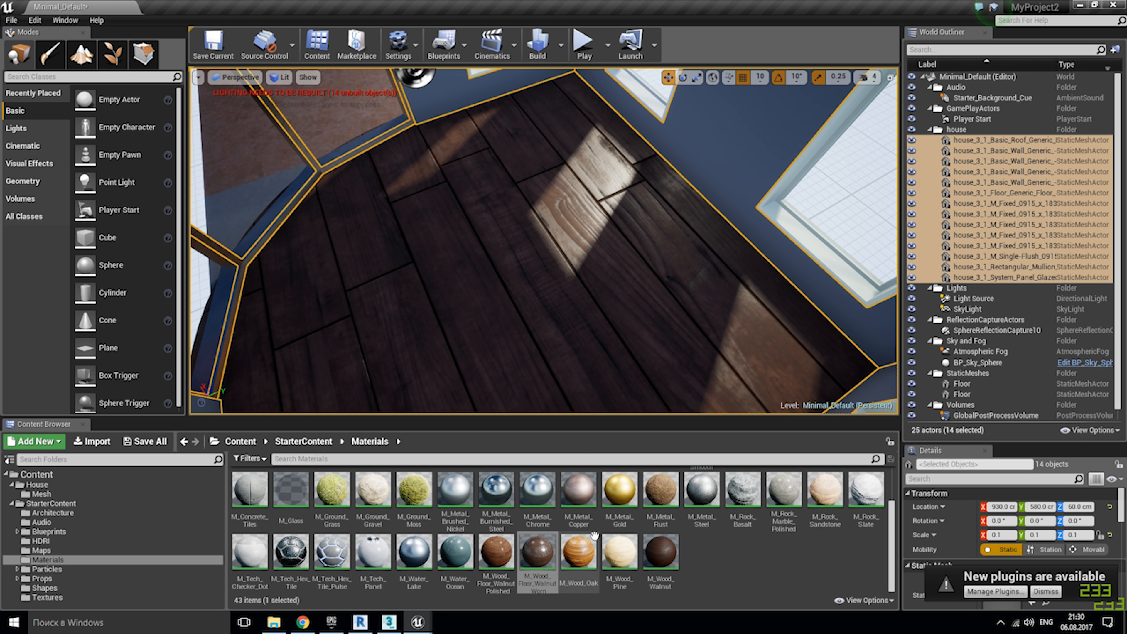
In the M_Wood_Floor_Walnut_Worn material, set the texture coordinate's UTiling and VTiling to 2.0, apply the change and close the editor.
double_click(541, 555)
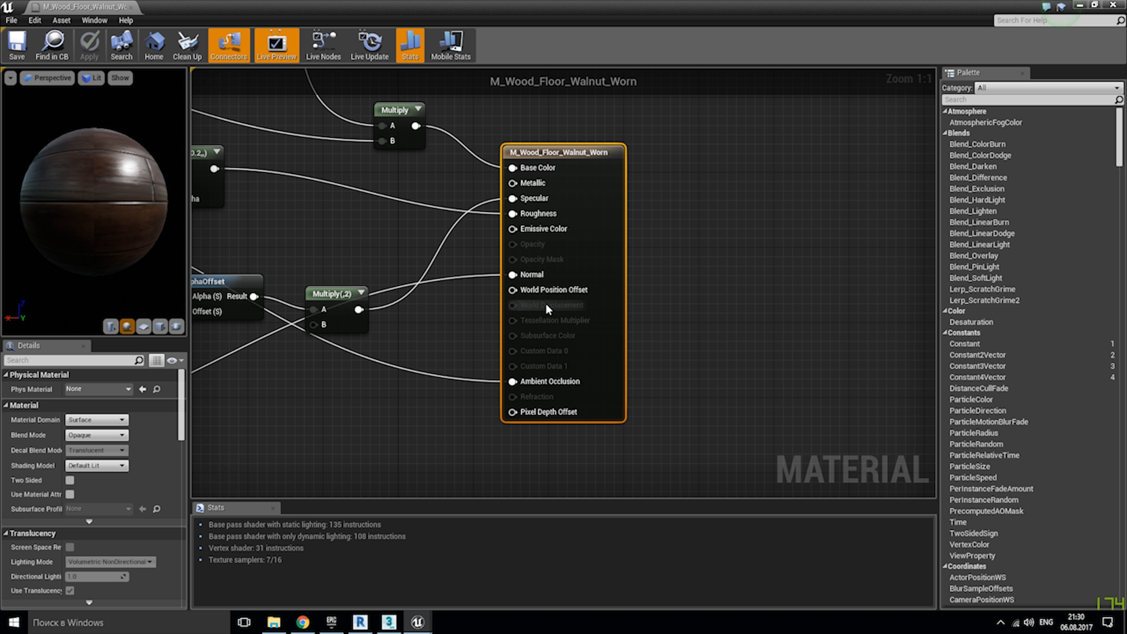
right_drag(418, 369, 863, 338)
right_drag(453, 319, 551, 405)
click(571, 341)
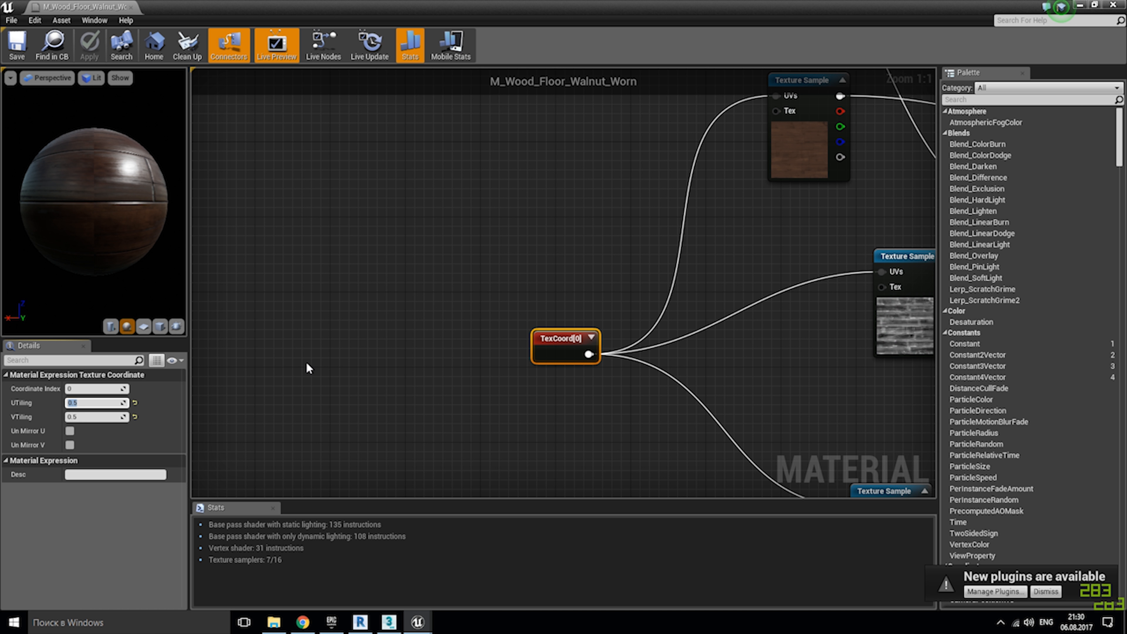
text(2)
key(Tab)
key(Return)
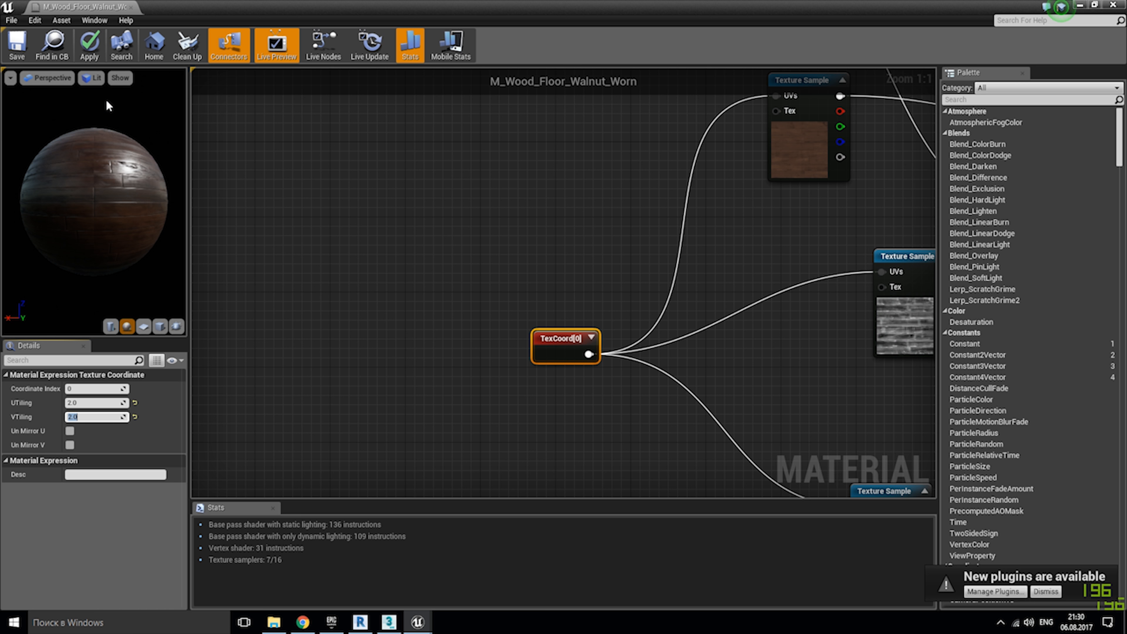
key(Return)
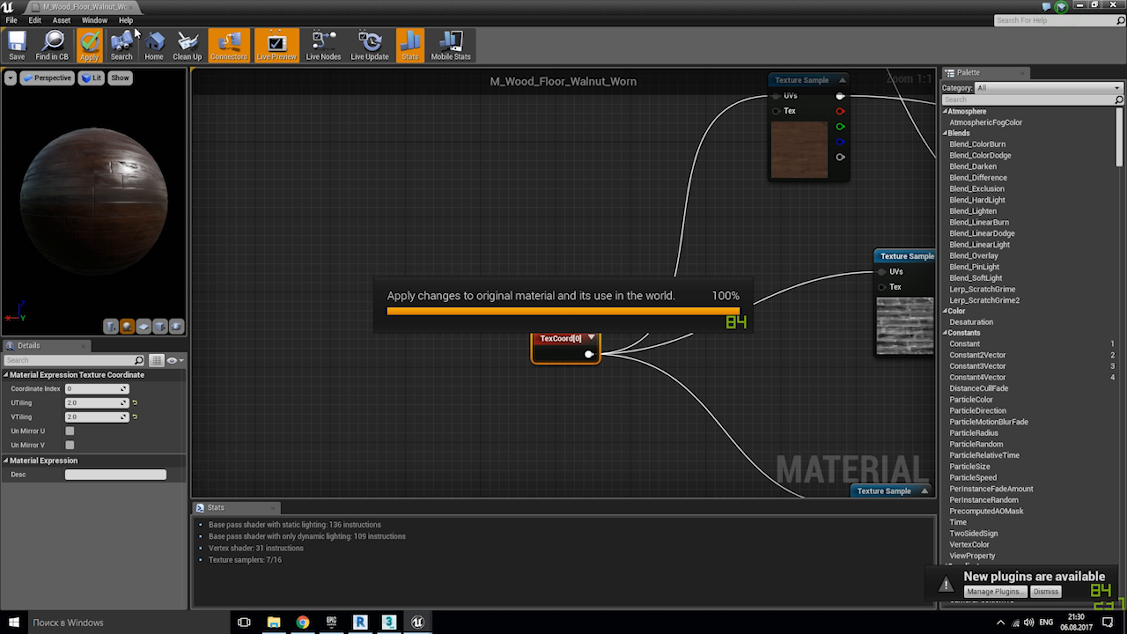
click(131, 7)
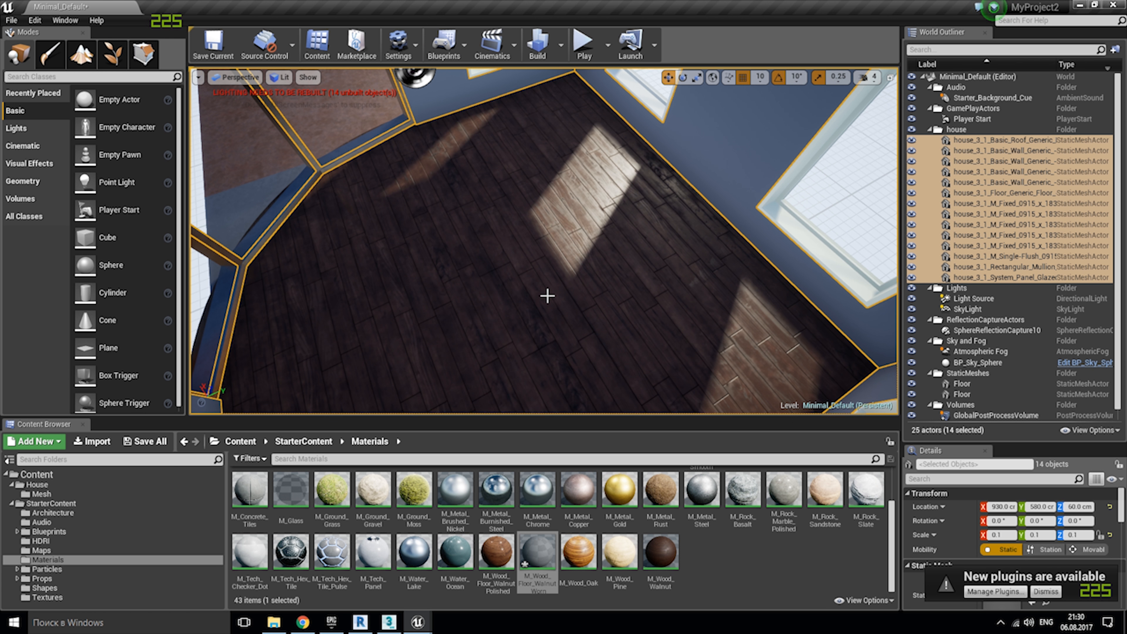
Apply the M_Rock_Marble_Polished material to the ceiling and M_Basic_Wall to the dark exterior wall around the door.
right_drag(593, 360, 564, 322)
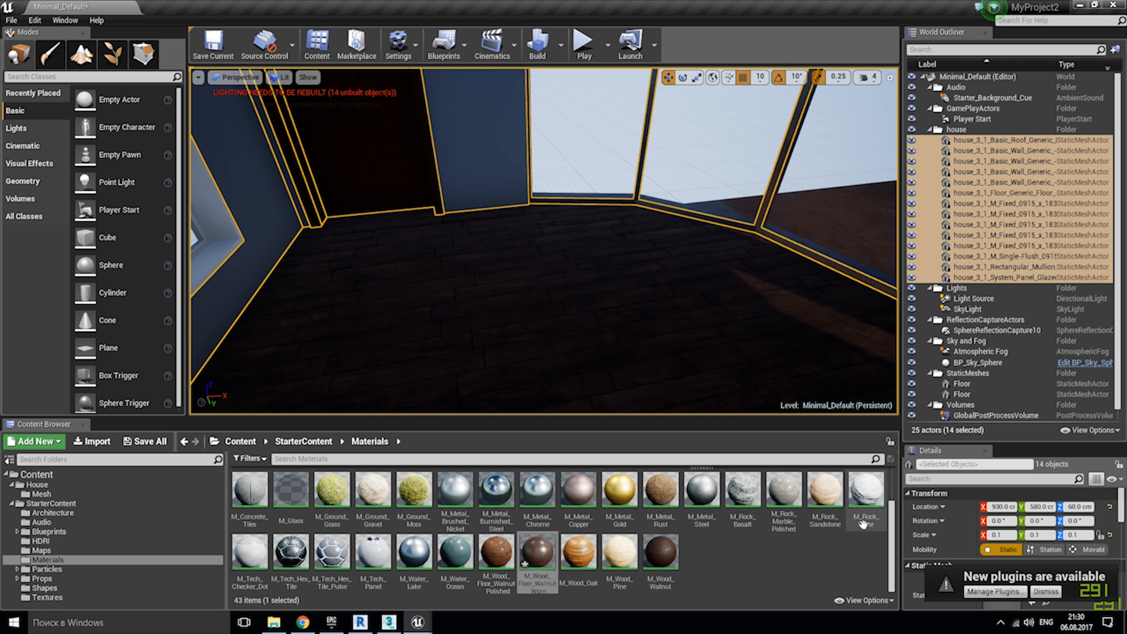
right_drag(586, 266, 541, 222)
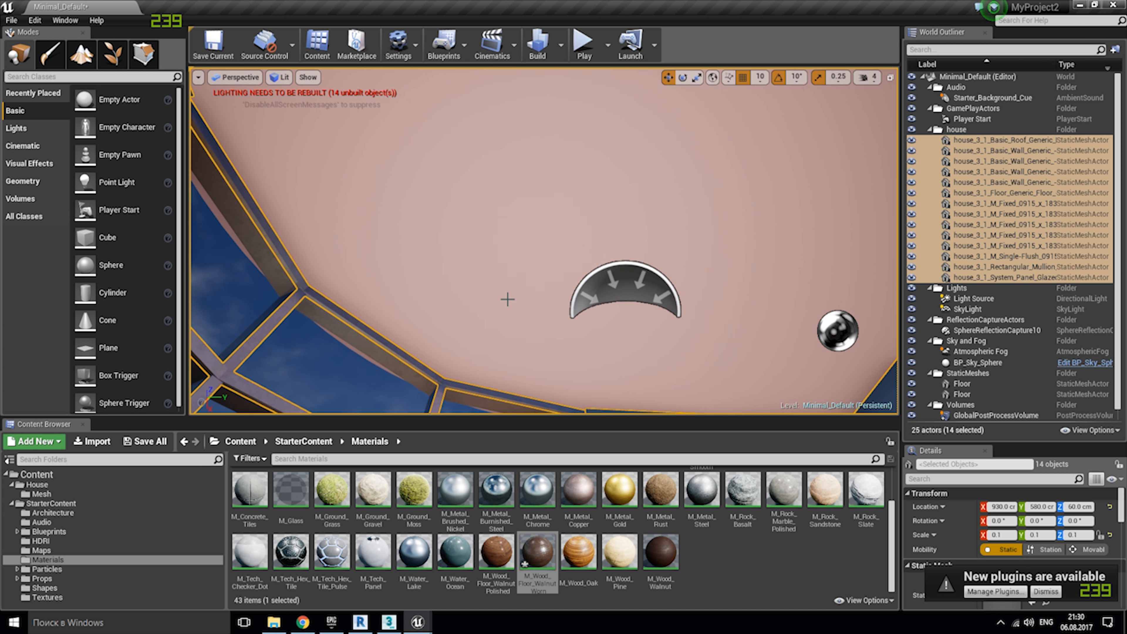
drag(332, 552, 472, 405)
right_drag(471, 405, 530, 329)
drag(783, 488, 627, 208)
right_drag(639, 344, 480, 369)
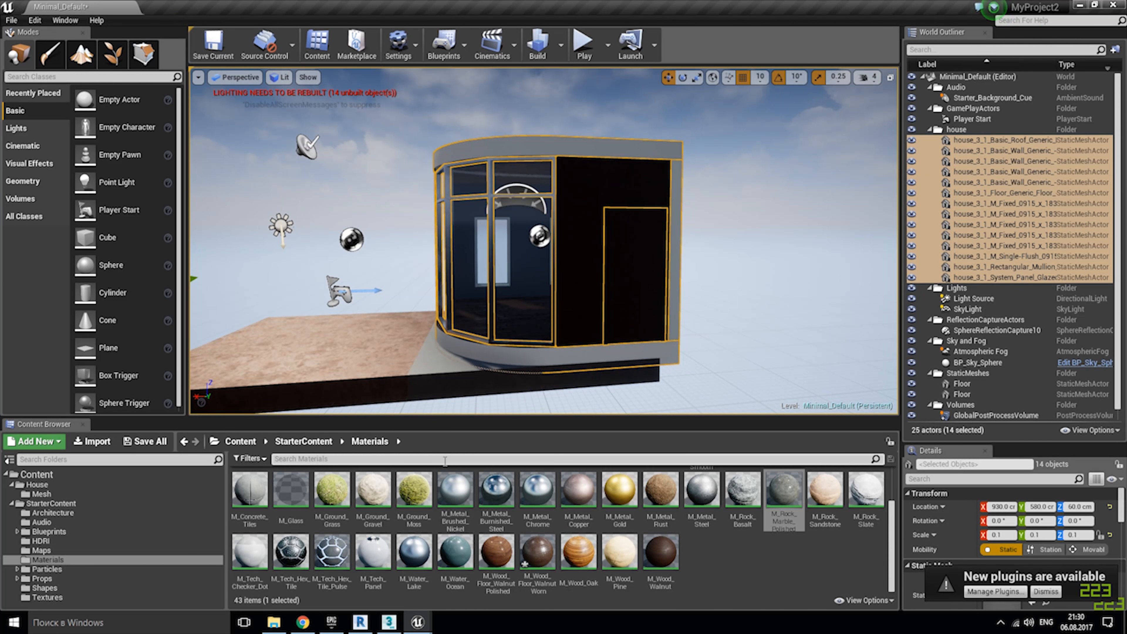
scroll(399, 510, up, 2)
drag(332, 488, 359, 465)
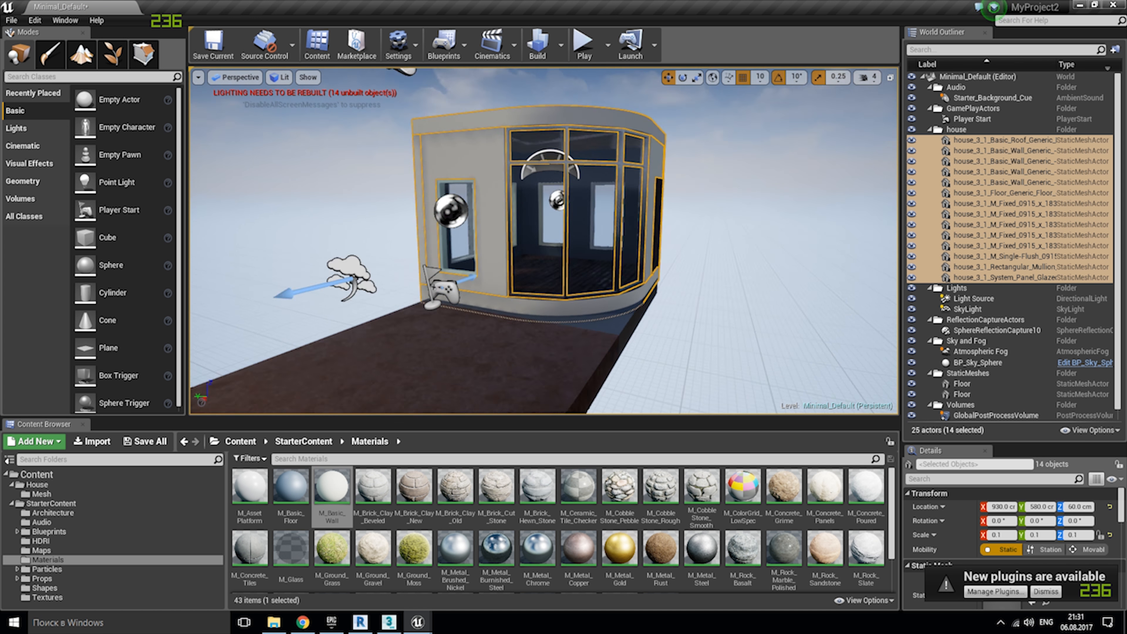
Switch to the MyProject Unreal Editor window and bring the corner shop's interior floor into view.
mouse_move(418, 621)
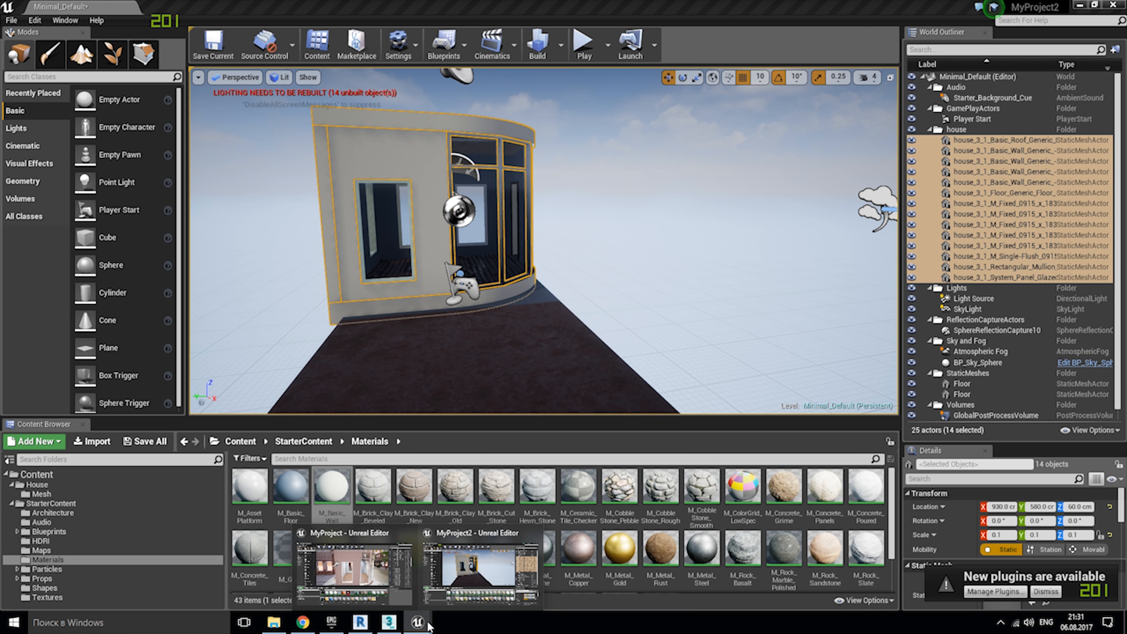
click(364, 571)
right_drag(544, 241, 690, 296)
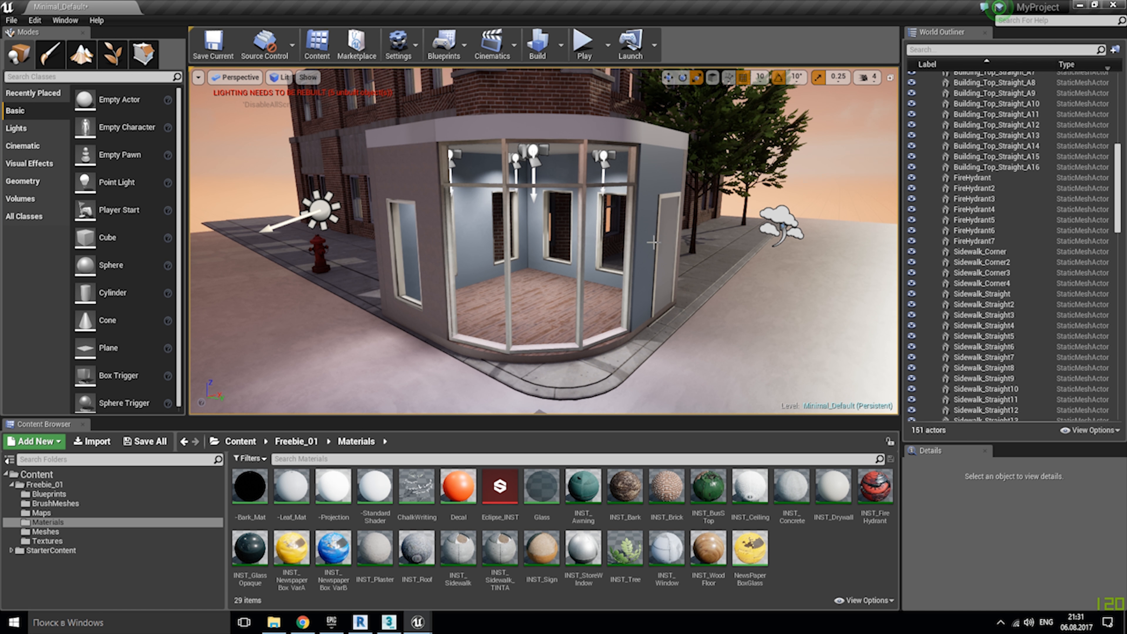
mouse_move(645, 257)
right_down()
mouse_move(660, 216)
mouse_move(649, 213)
mouse_move(647, 270)
mouse_move(645, 256)
right_up()
key(w)
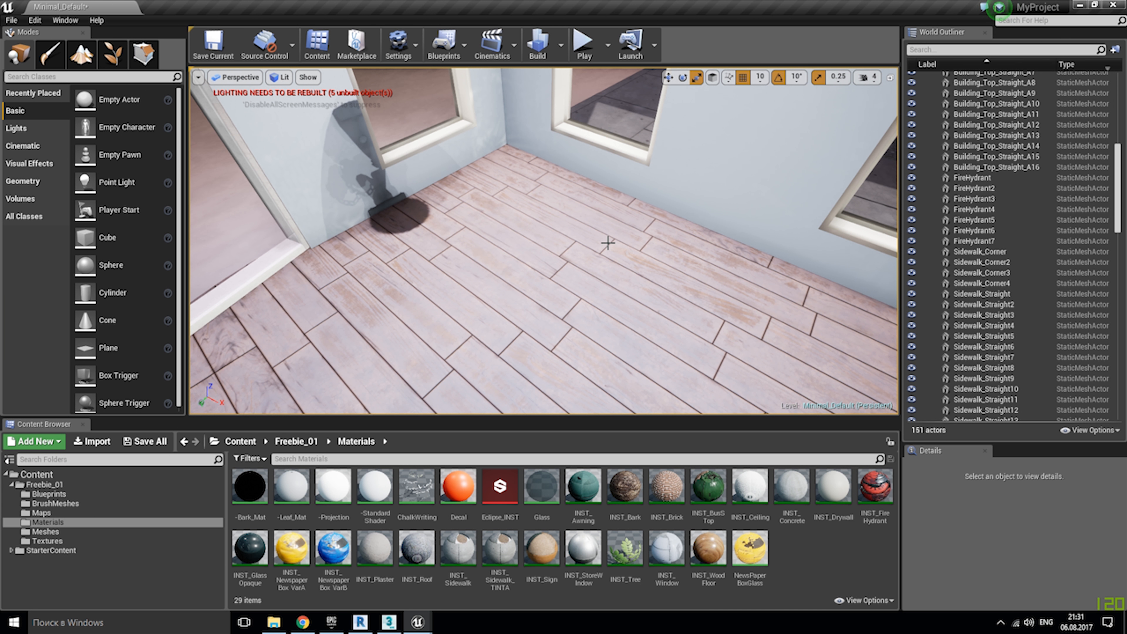
Import the 04_06_Eclipse substance from the desktop into MyProject's Freebie_01 Materials folder, creating a material named Eclipse_MAT.
click(1081, 6)
click(1080, 5)
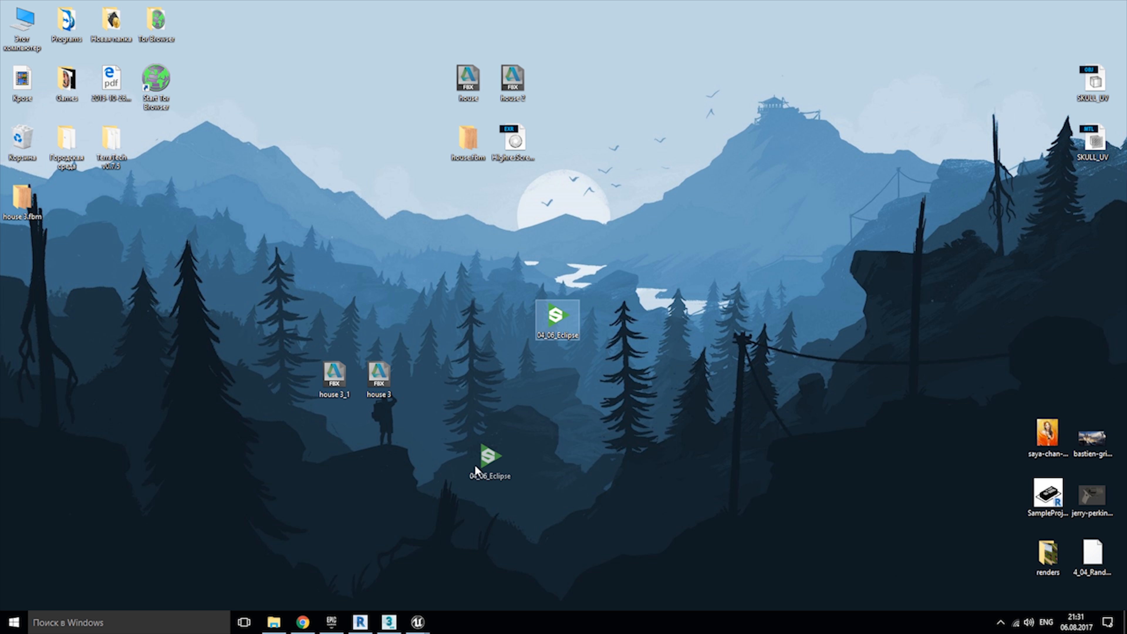
drag(411, 626, 381, 573)
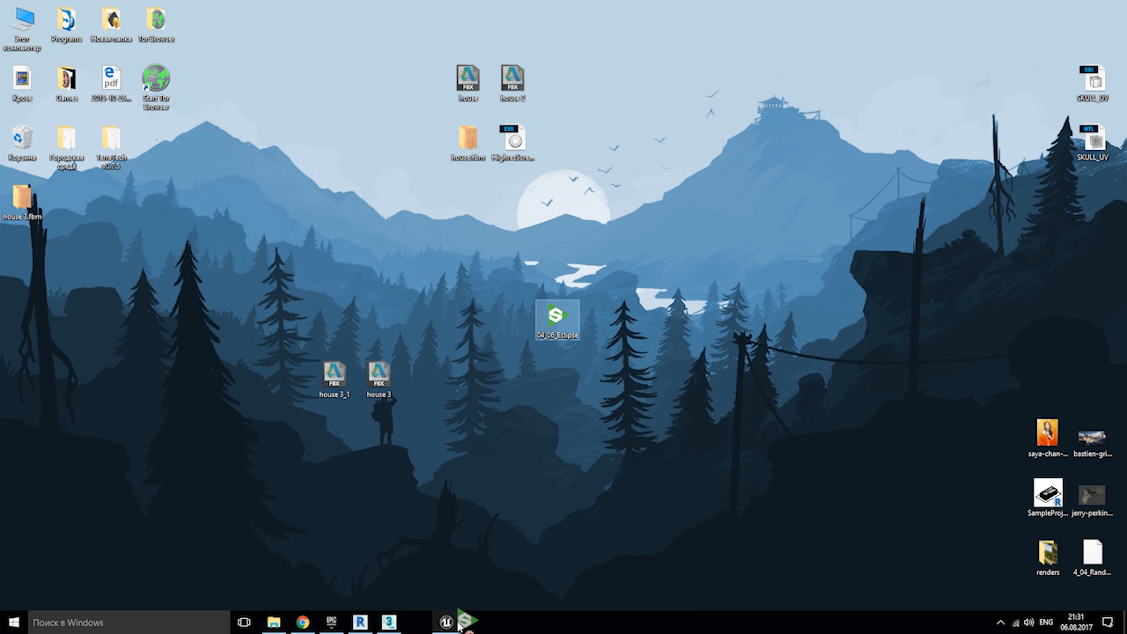
mouse_move(415, 622)
mouse_down()
mouse_move(386, 615)
mouse_move(419, 625)
mouse_up()
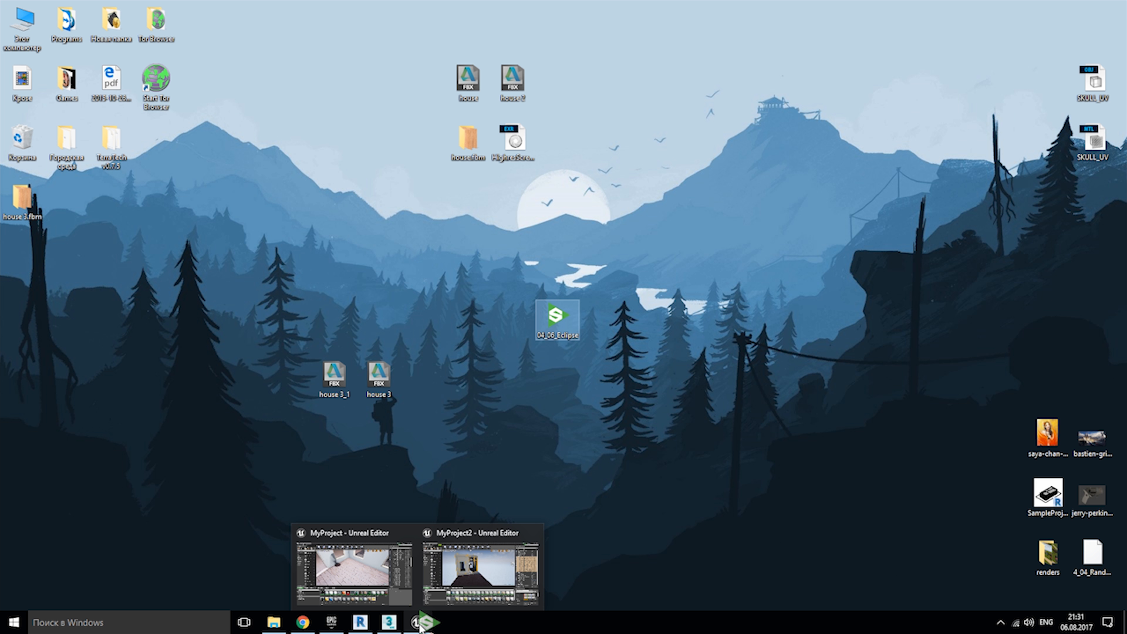
drag(381, 575, 383, 541)
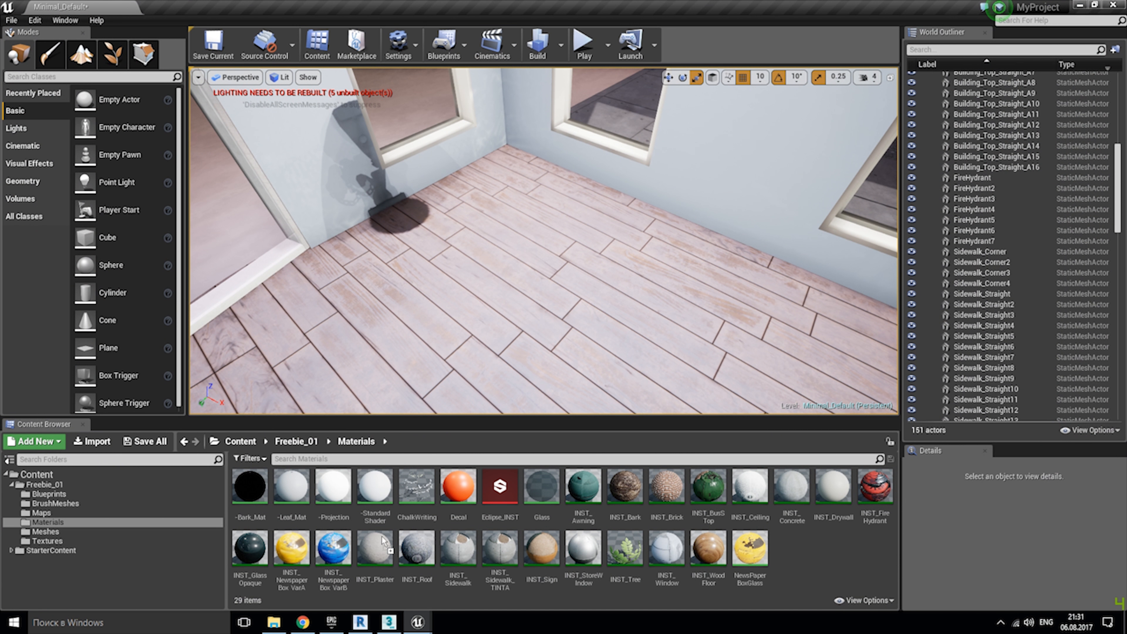
drag(834, 567, 834, 567)
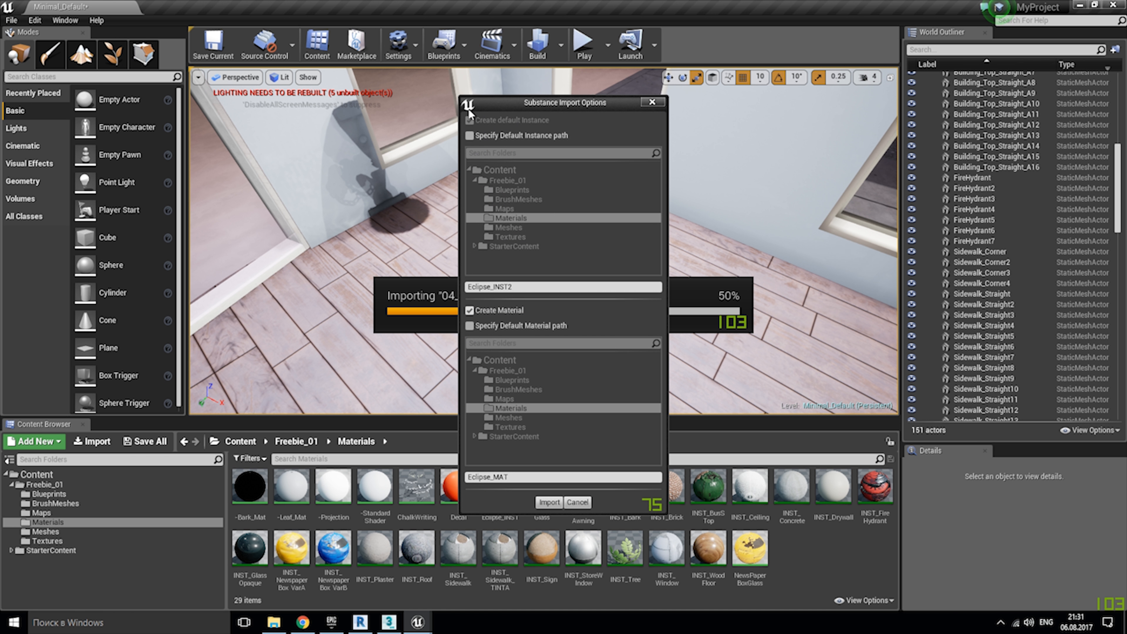
click(549, 503)
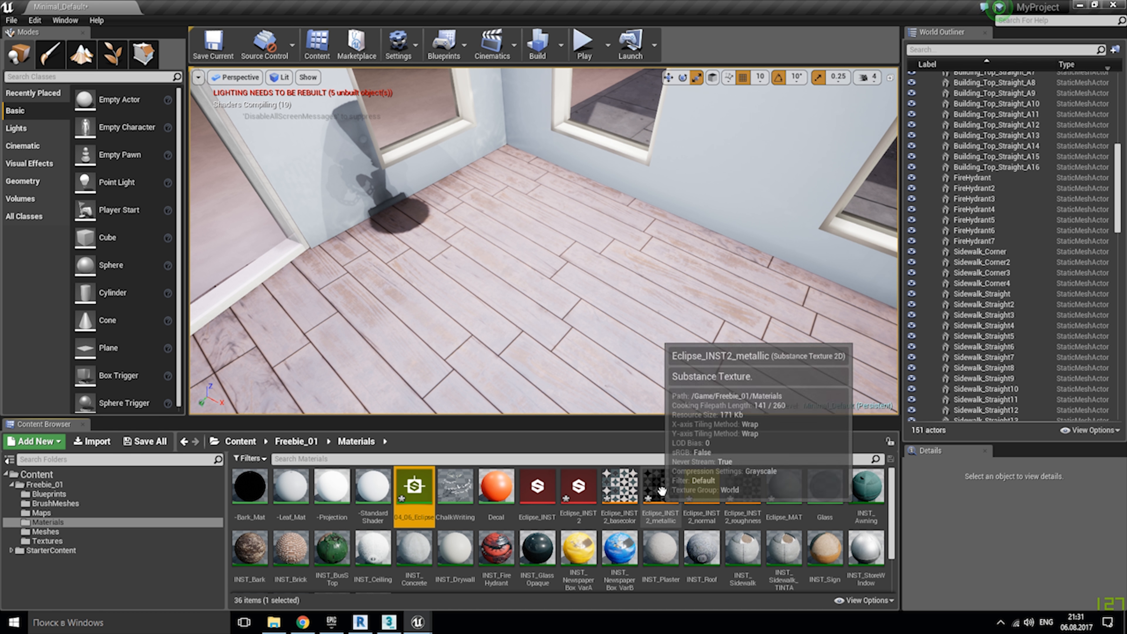
Apply the Eclipse_MAT material to the corner shop's floor.
click(620, 486)
click(785, 486)
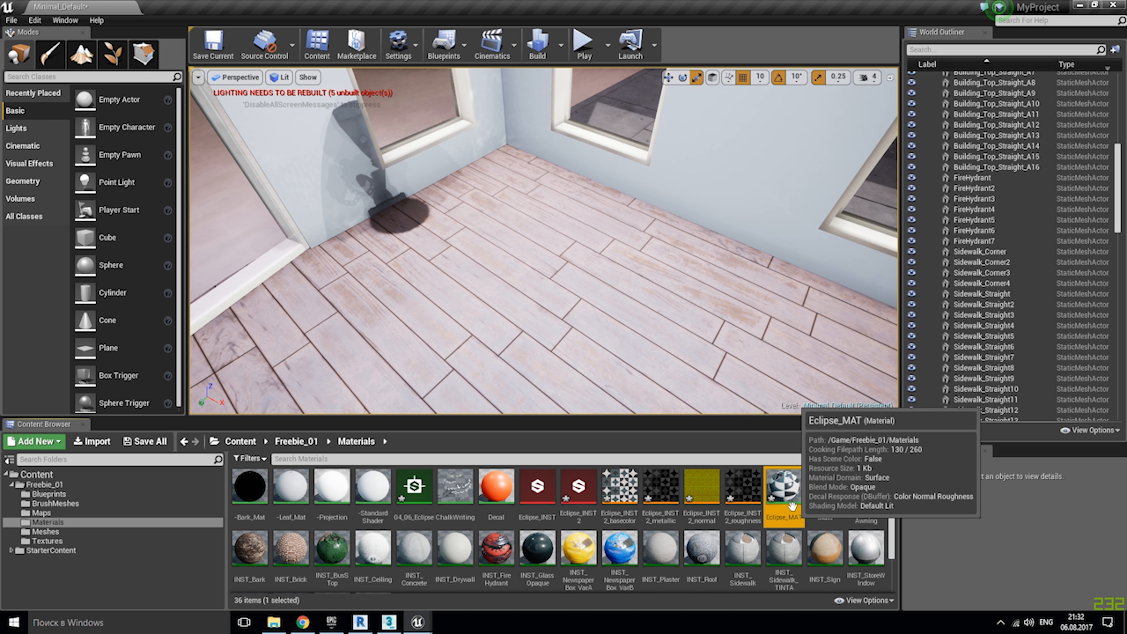
drag(792, 506, 592, 314)
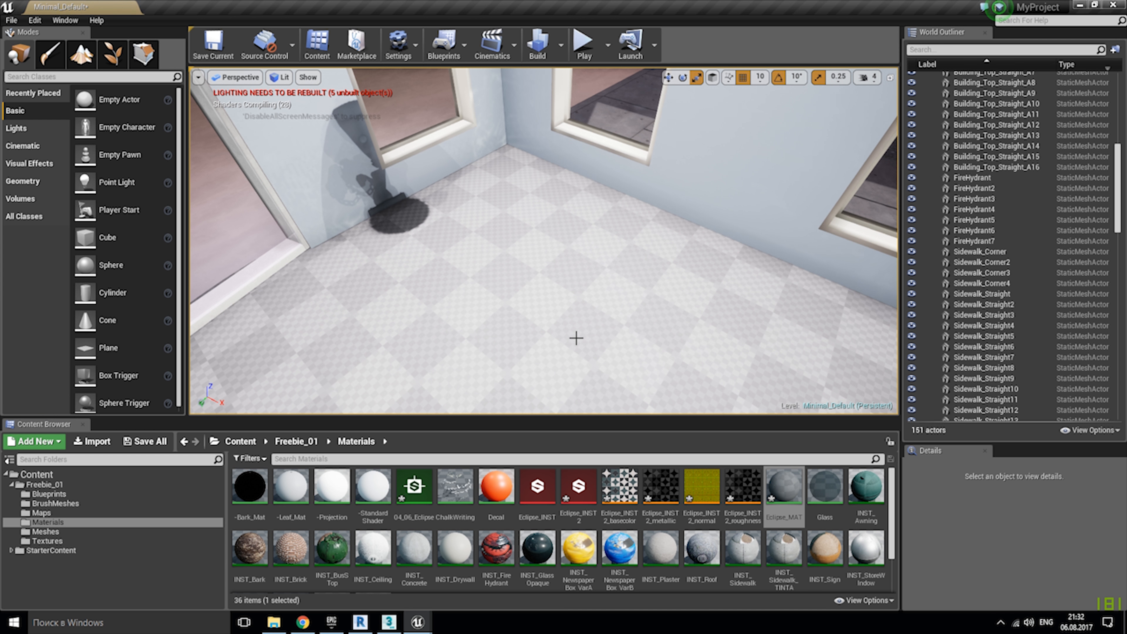
right_drag(583, 342, 669, 262)
key(w)
key(s)
right_drag(746, 380, 674, 365)
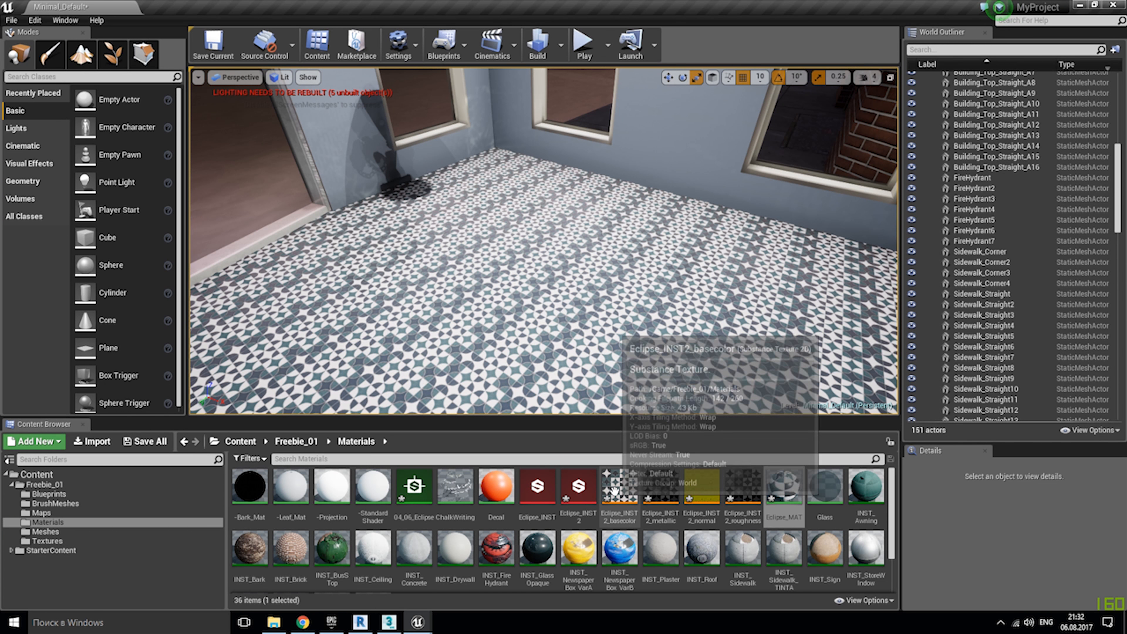
Try the Eclipse_INST2_basecolor texture on the shop floor, and reapply Eclipse_MAT.
drag(620, 468, 638, 365)
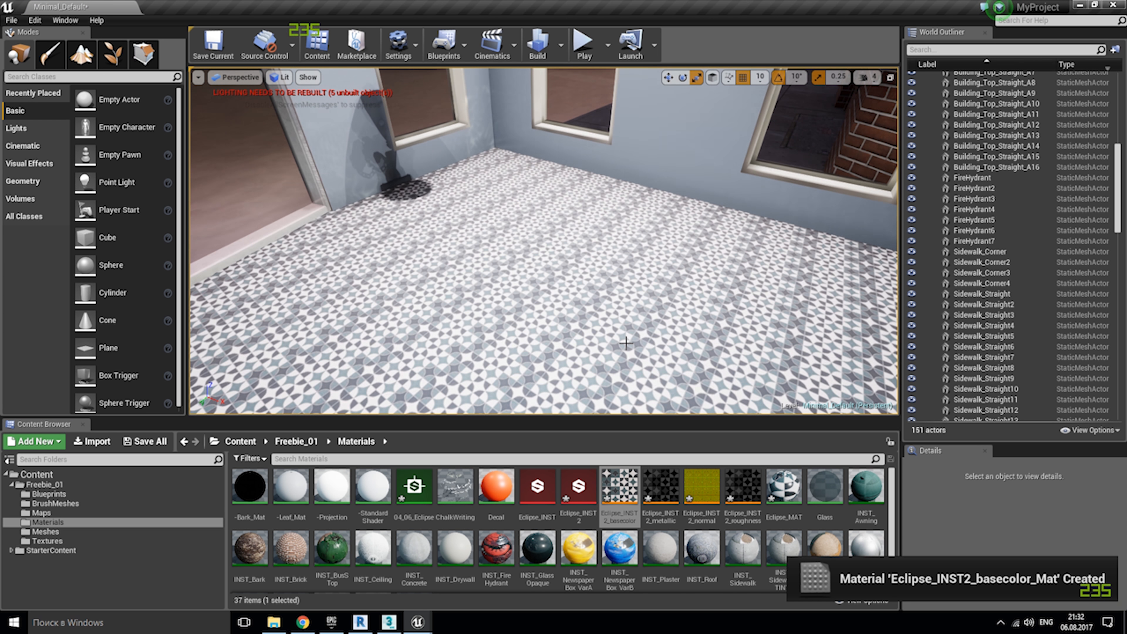
alt+drag(724, 401, 617, 397)
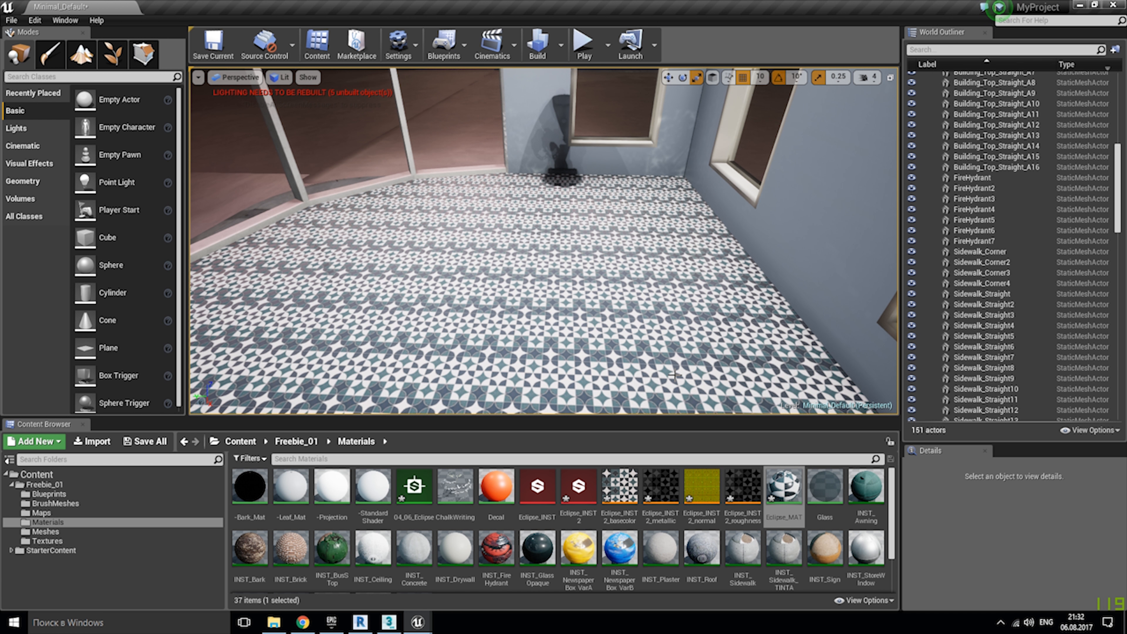
Examine the shop from outside together with the surrounding brick buildings and street.
right_drag(674, 375, 639, 249)
right_drag(674, 374, 277, 362)
key(w)
key(s)
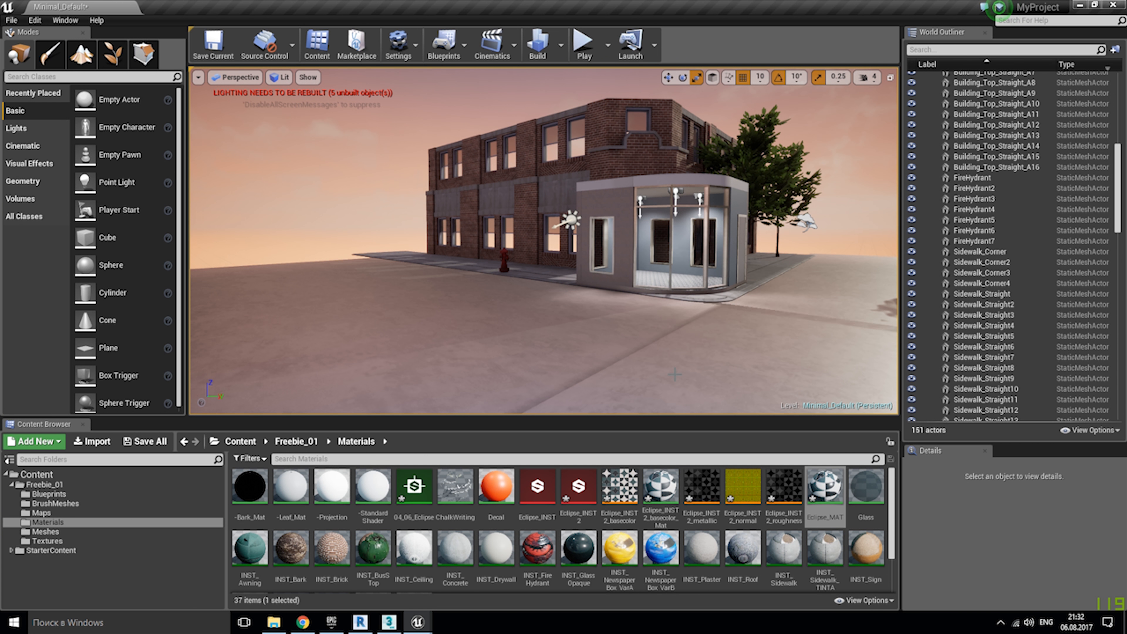
right_drag(674, 374, 465, 353)
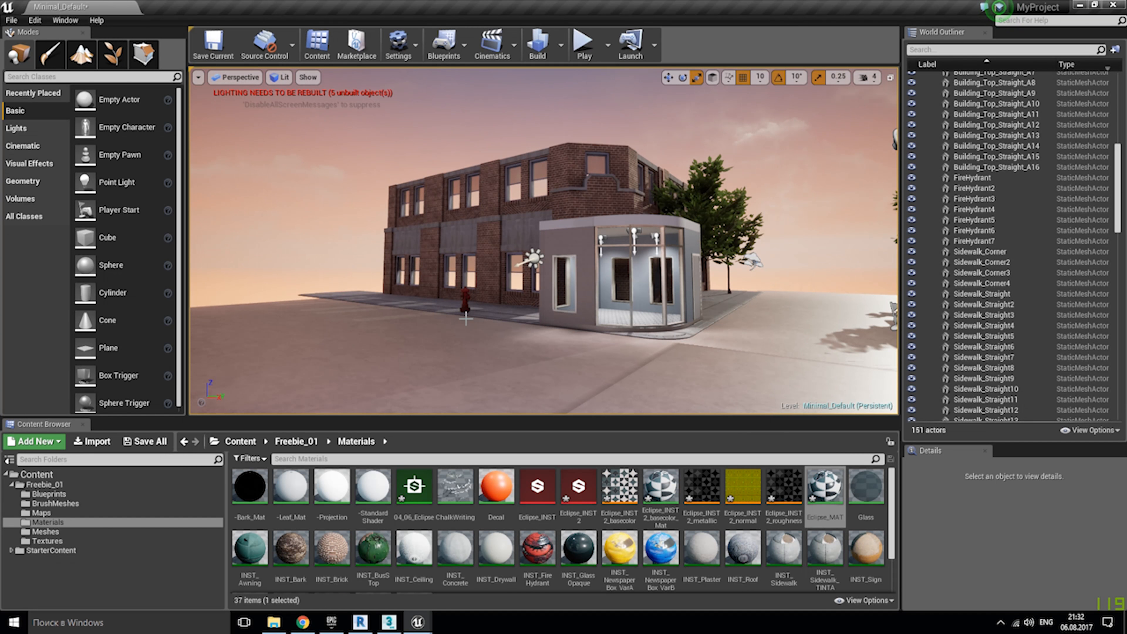
right_drag(525, 336, 880, 350)
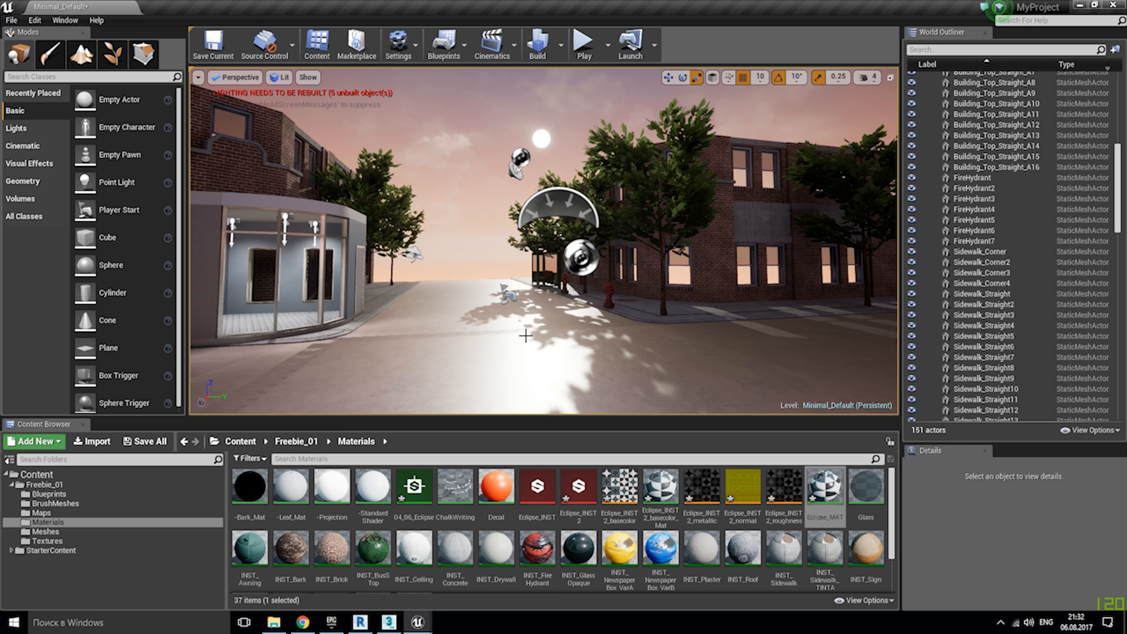
Play the level and walk through the street around the corner shop.
click(584, 44)
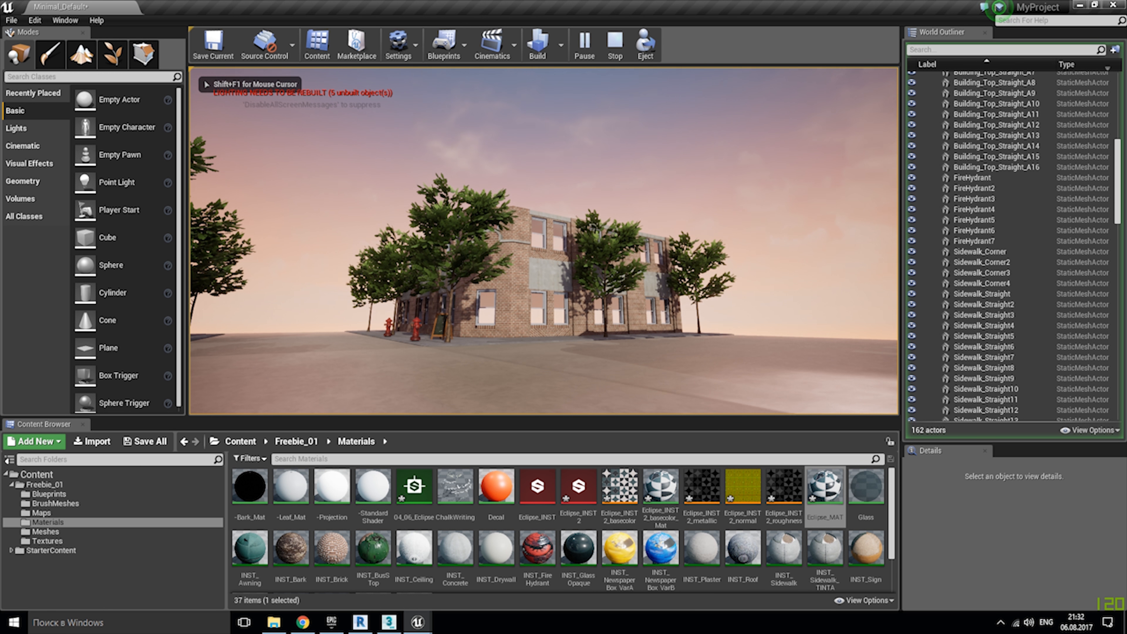
key(w)
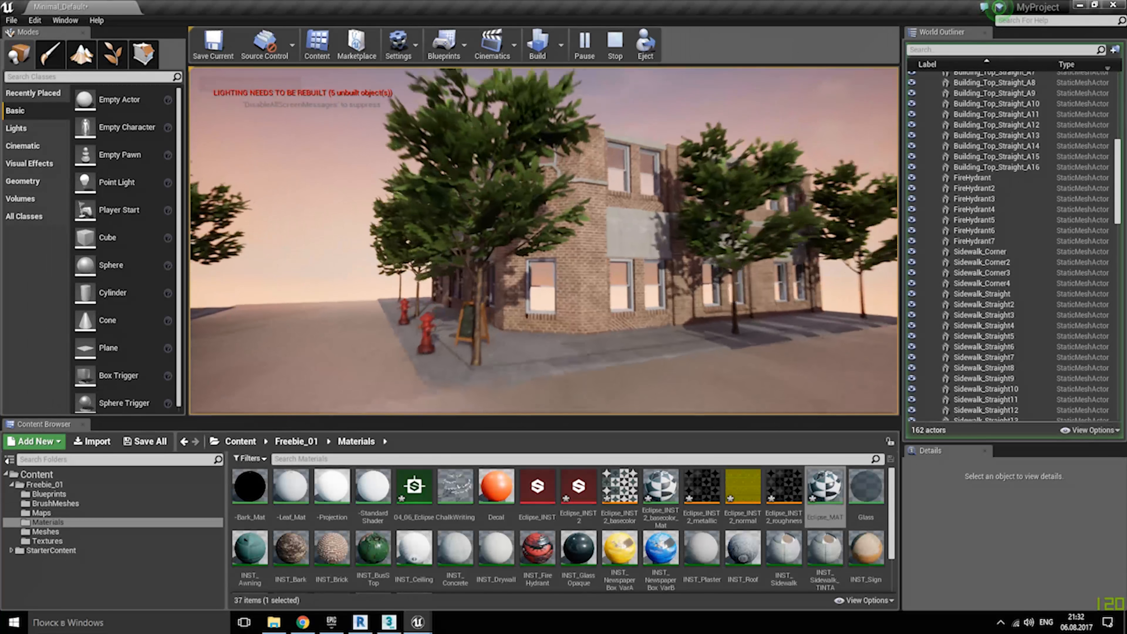
key(w)
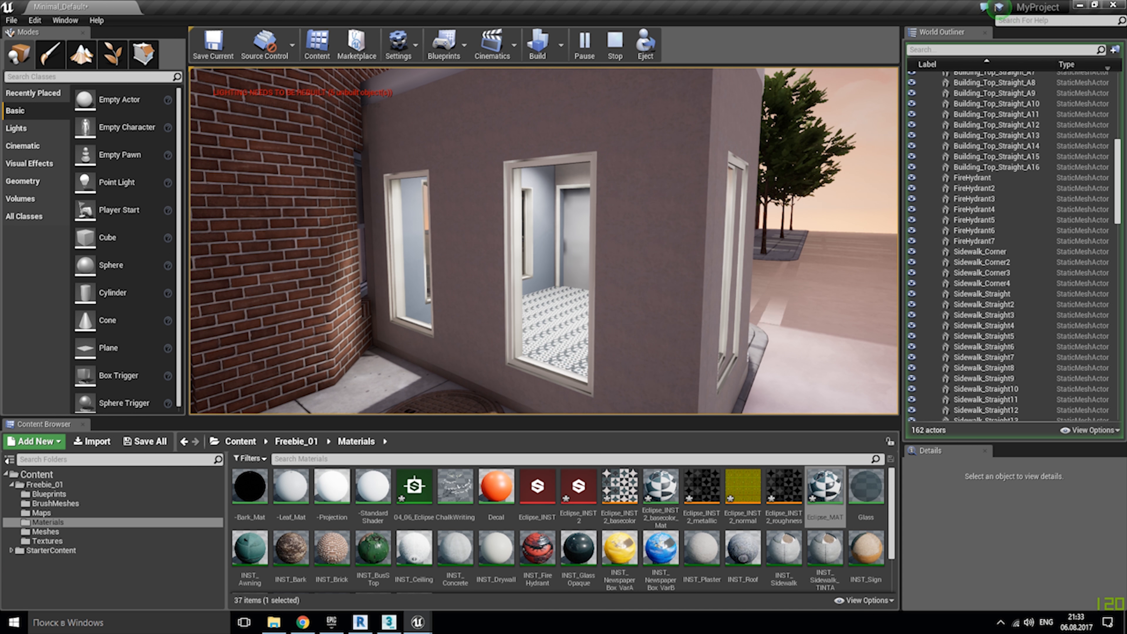
key(d)
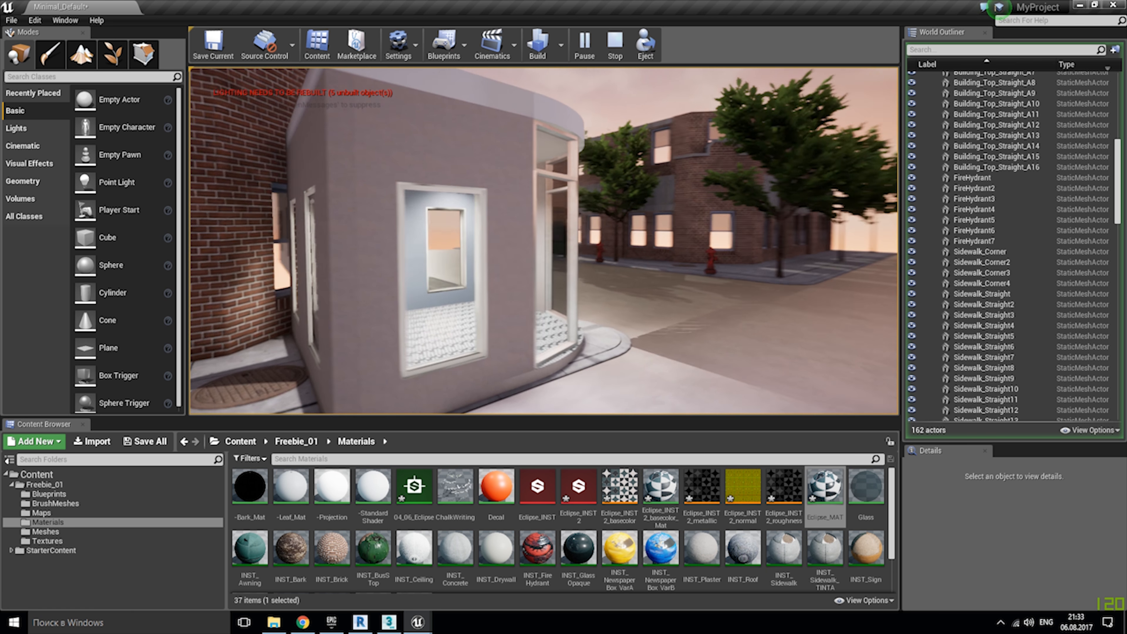
key(d)
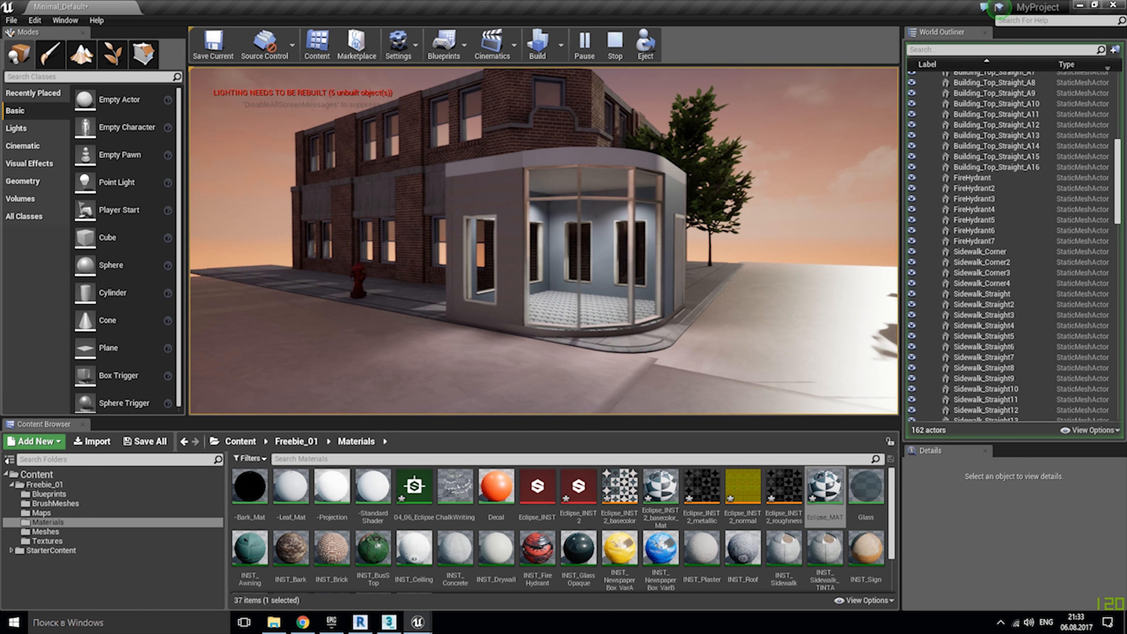